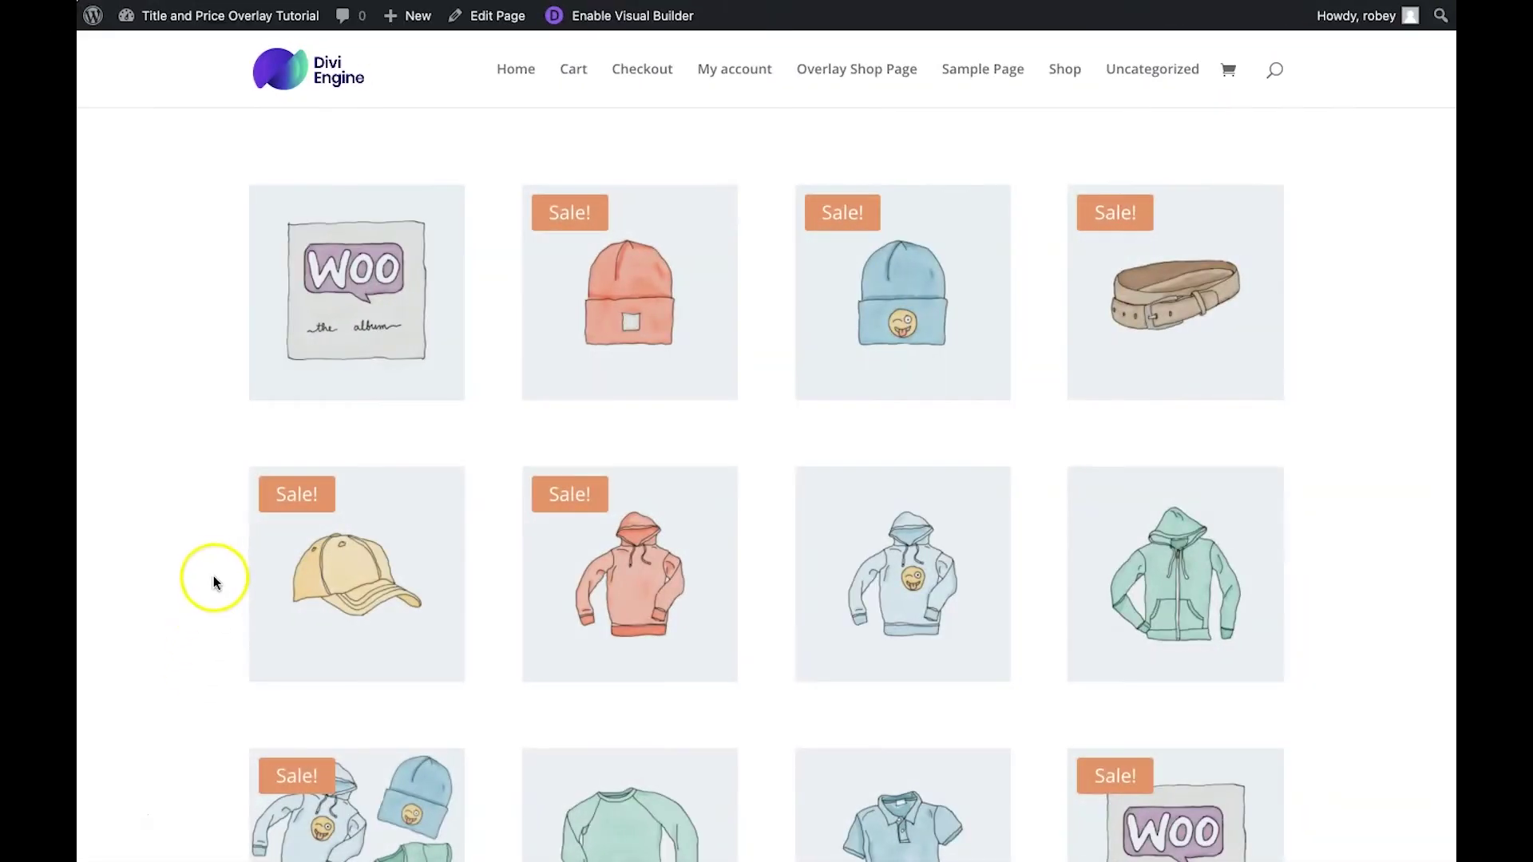
# Preview the product overlay effect on the shop grid, then start a new blank page.
pyautogui.moveTo(287, 308)
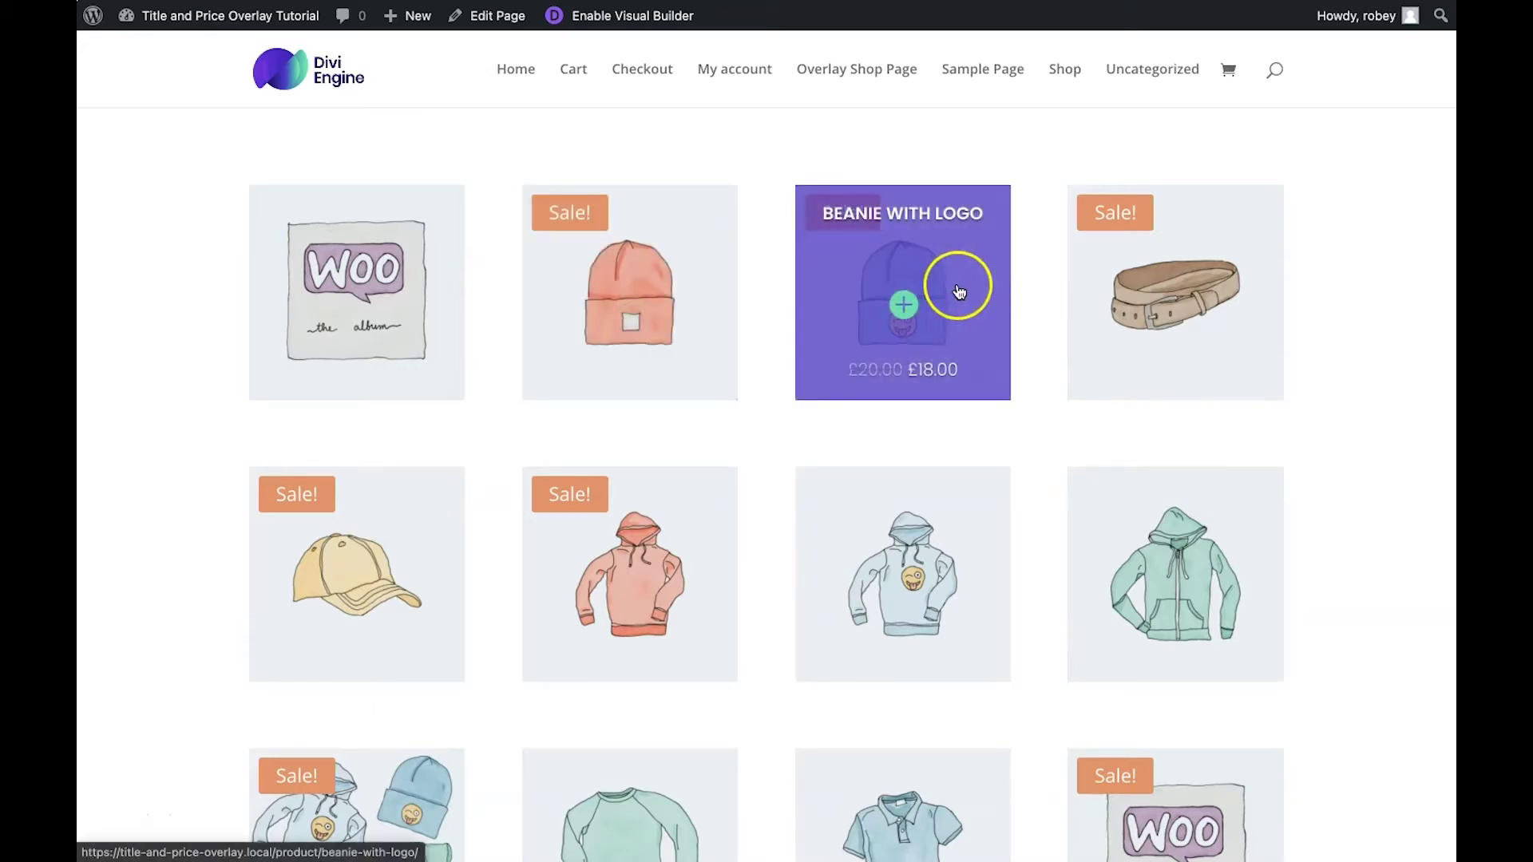
pyautogui.moveTo(1144, 290)
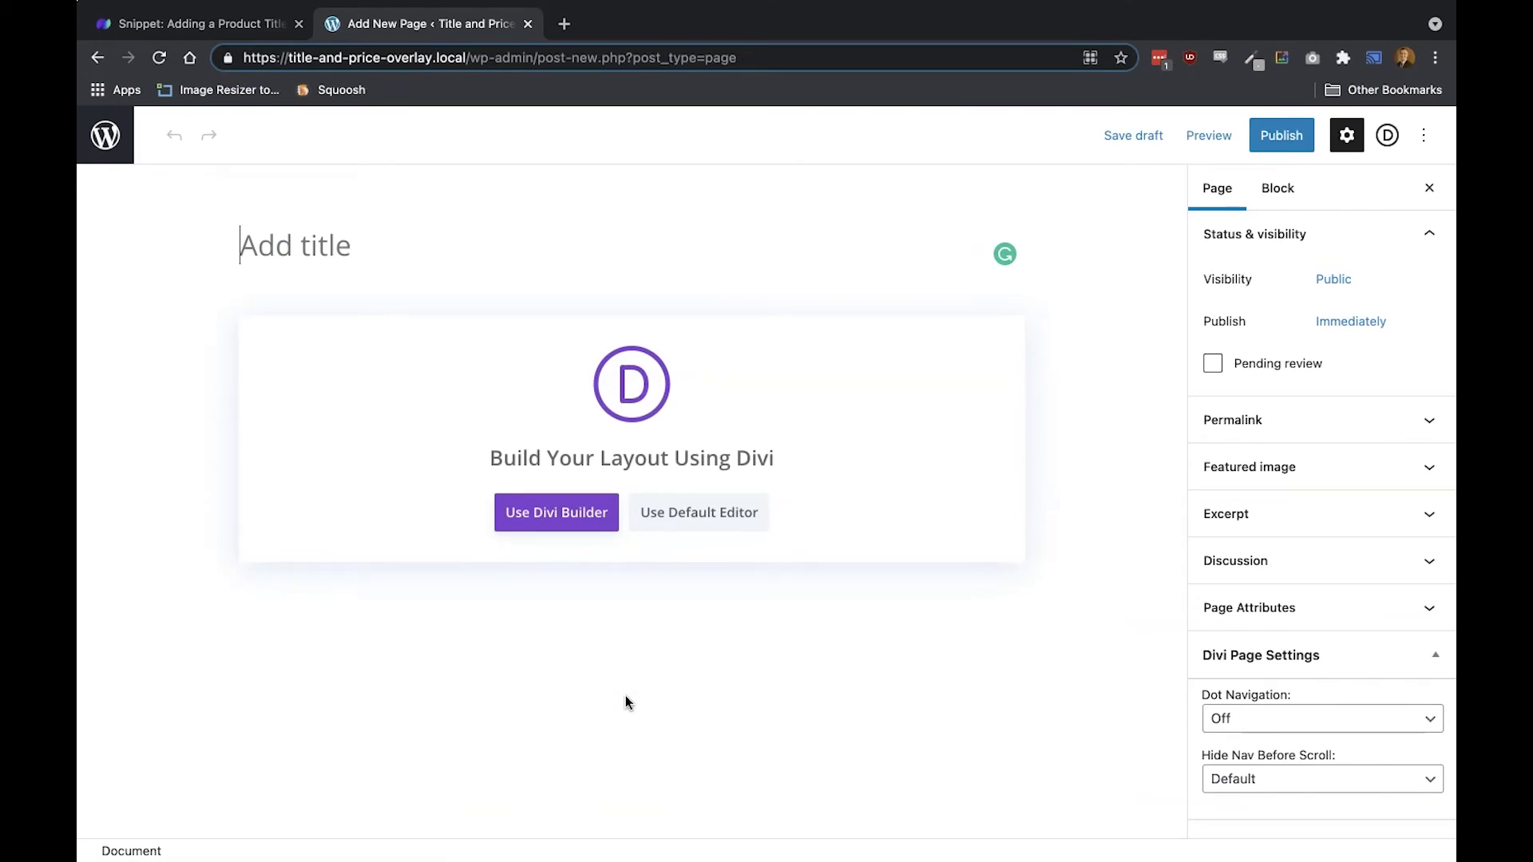
# Title the new page 'Test Overlay'.
pyautogui.write('test')
pyautogui.press('BackSpace')
pyautogui.press('BackSpace')
pyautogui.press('BackSpace')
pyautogui.press('BackSpace')
pyautogui.press('BackSpace')
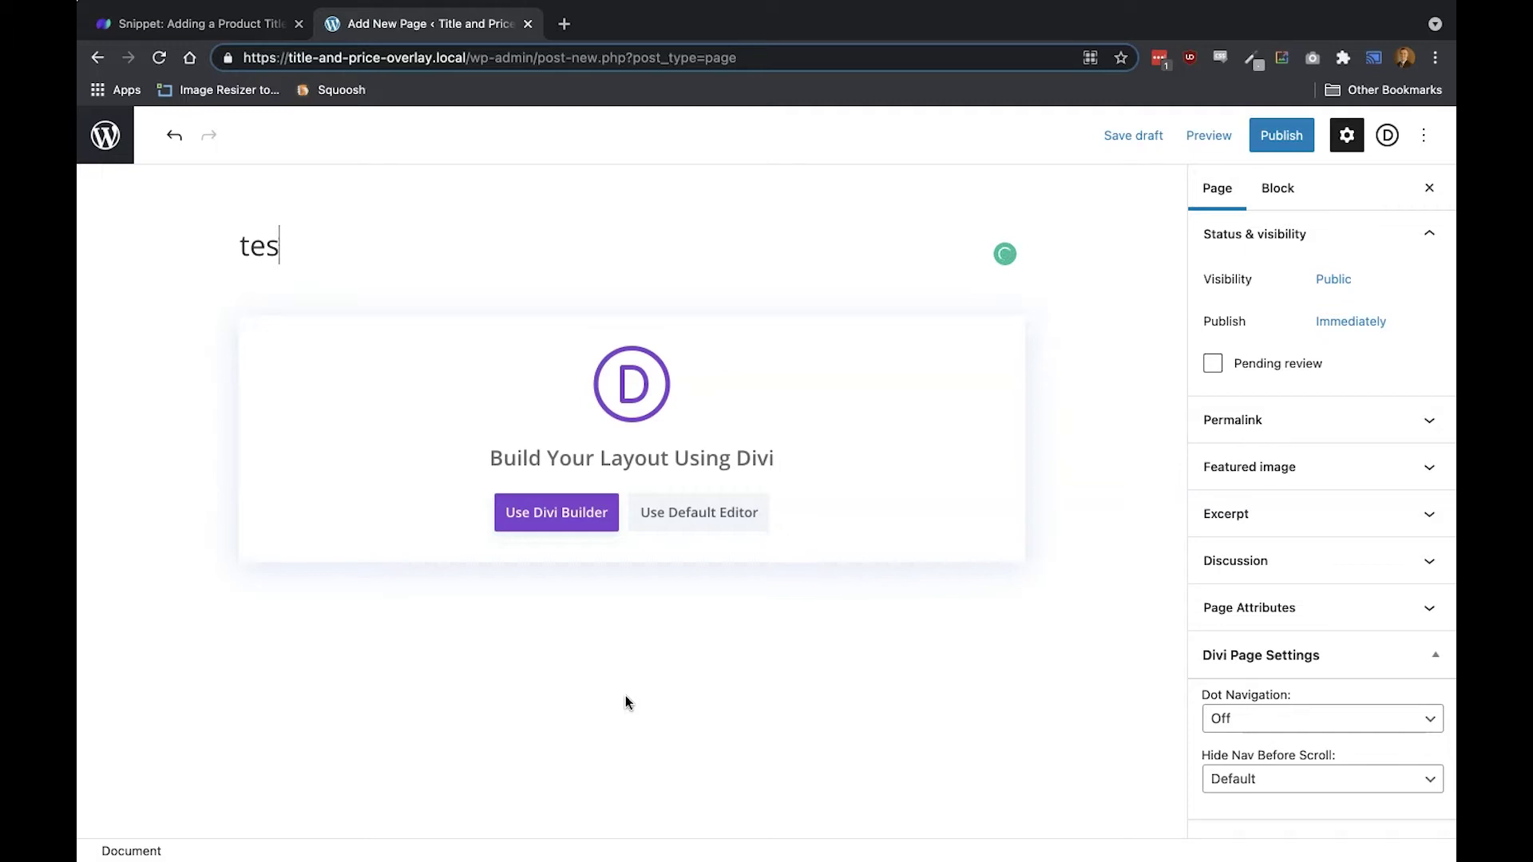
pyautogui.write('Test Overlay')
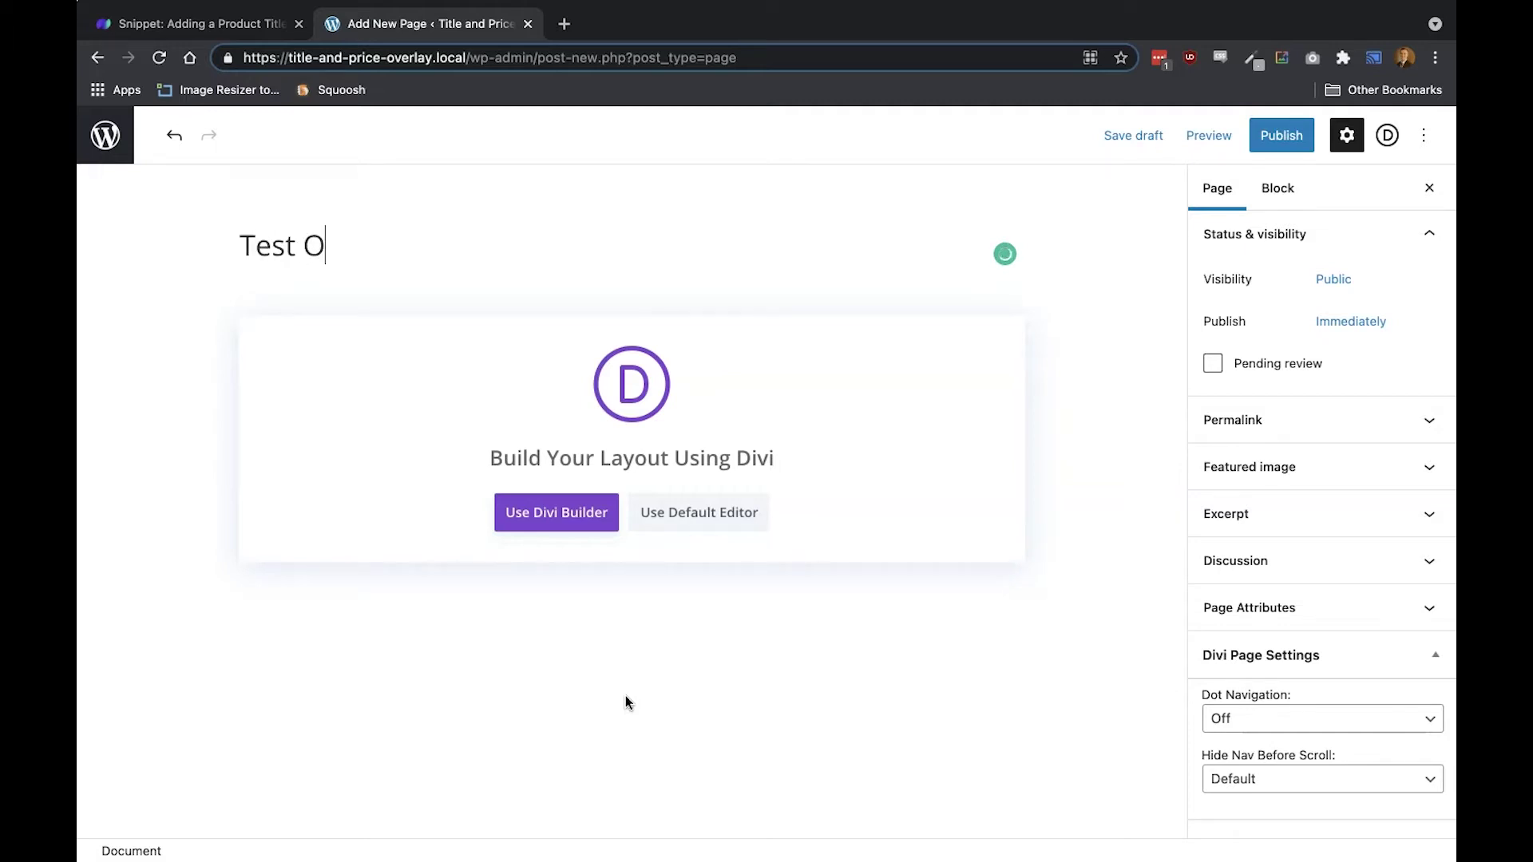
# Build the page from scratch in Divi and insert a Shop module into a one-column row.
pyautogui.click(659, 838)
pyautogui.click(582, 515)
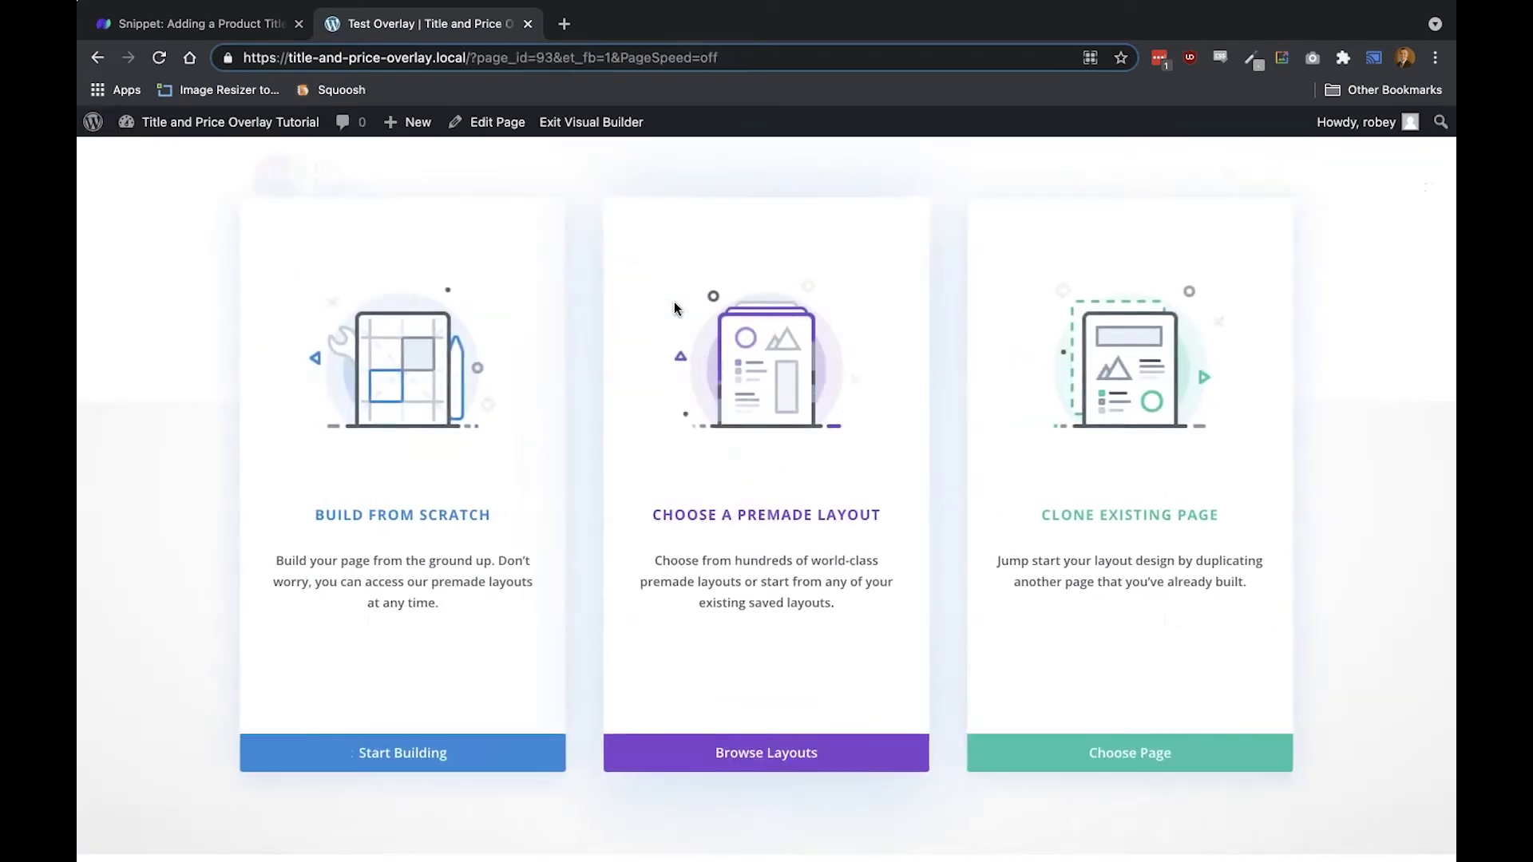
pyautogui.click(254, 728)
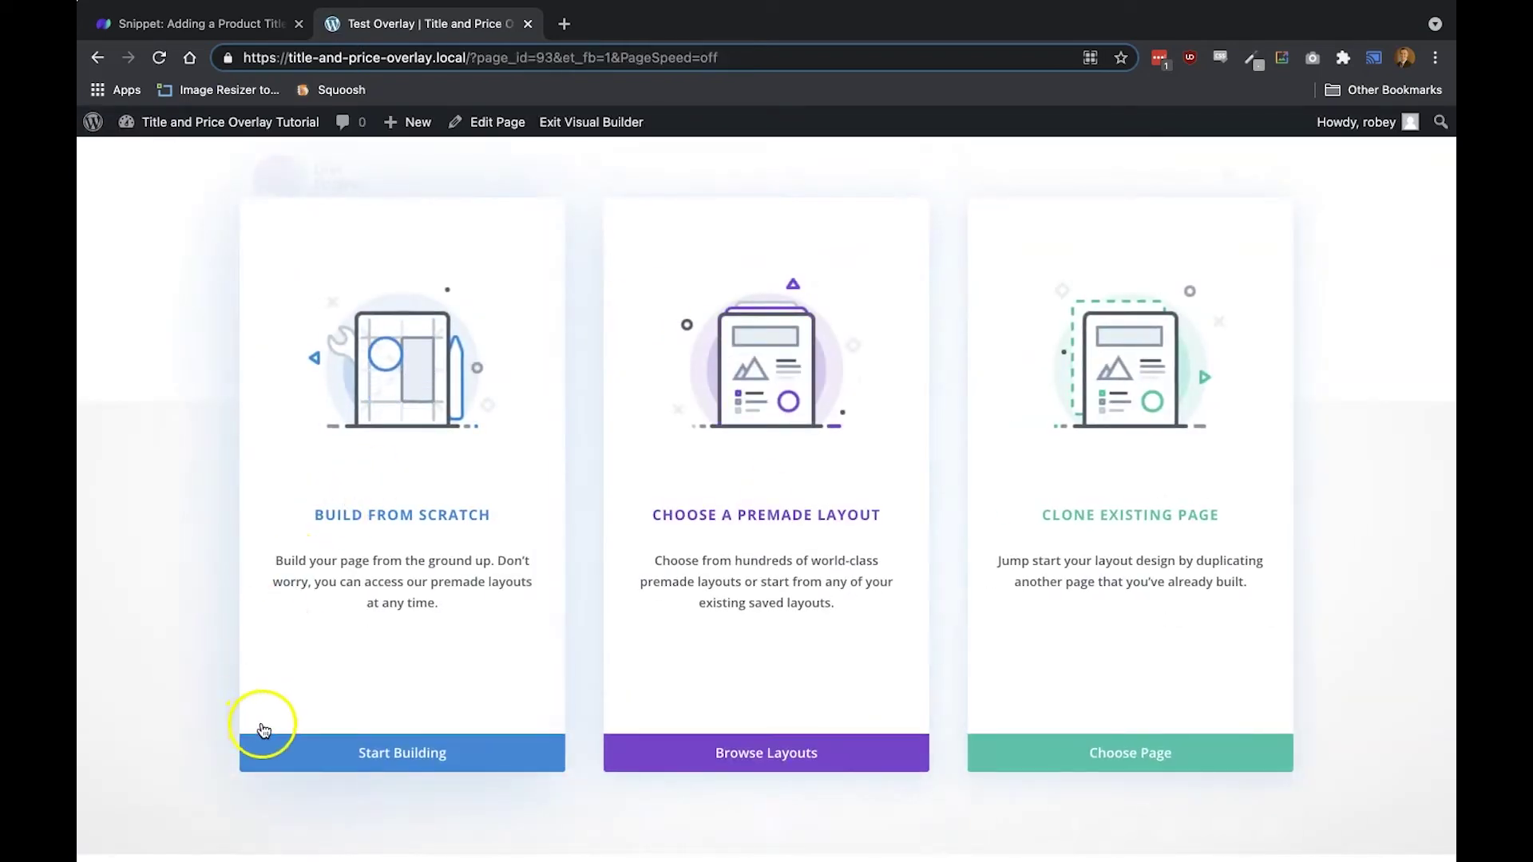
pyautogui.click(383, 758)
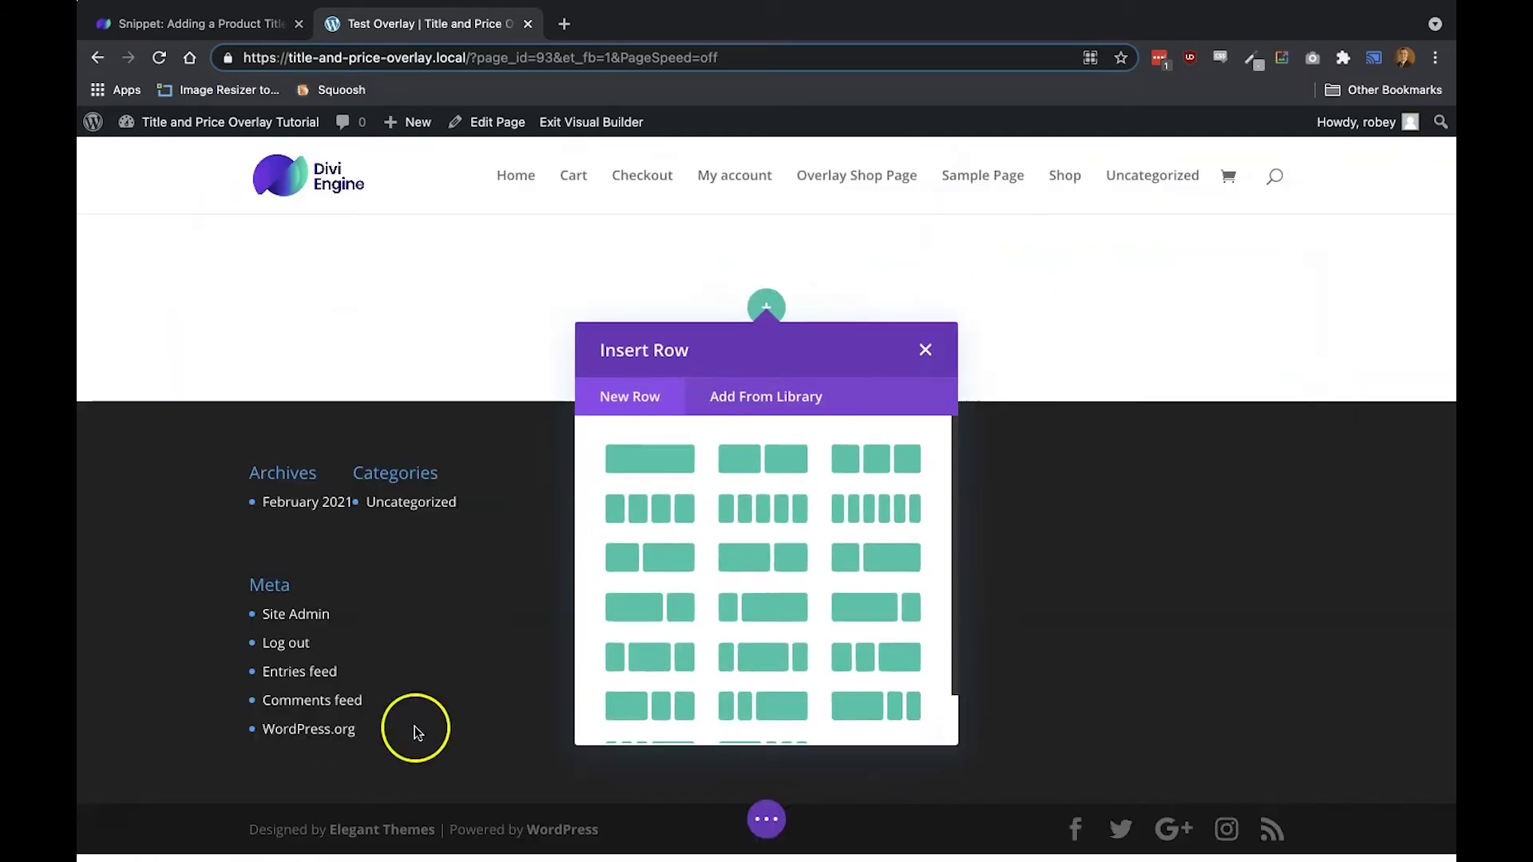
pyautogui.click(643, 463)
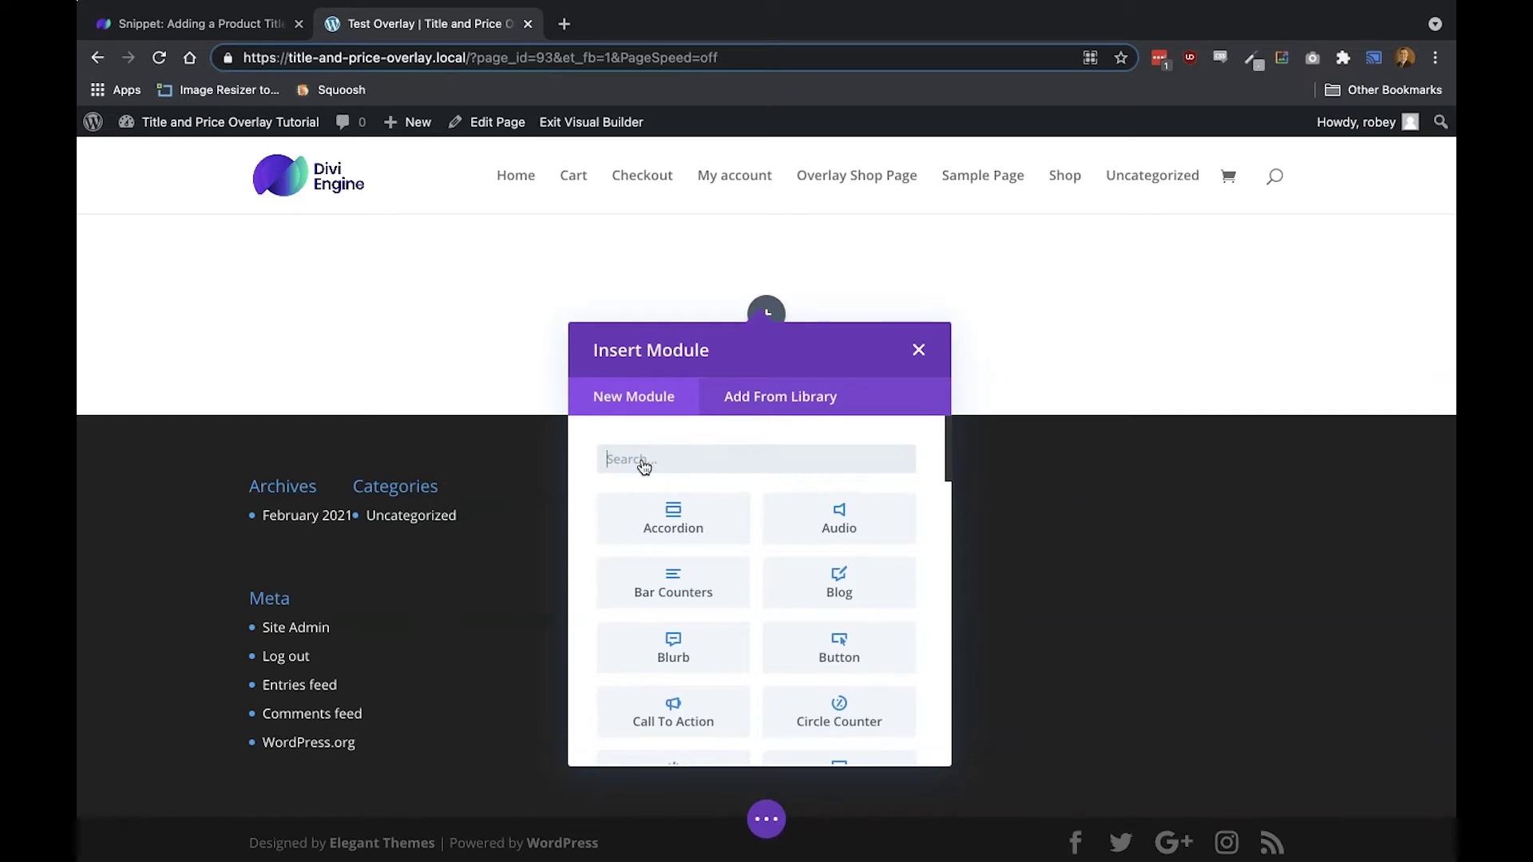
pyautogui.write('shop')
pyautogui.click(674, 519)
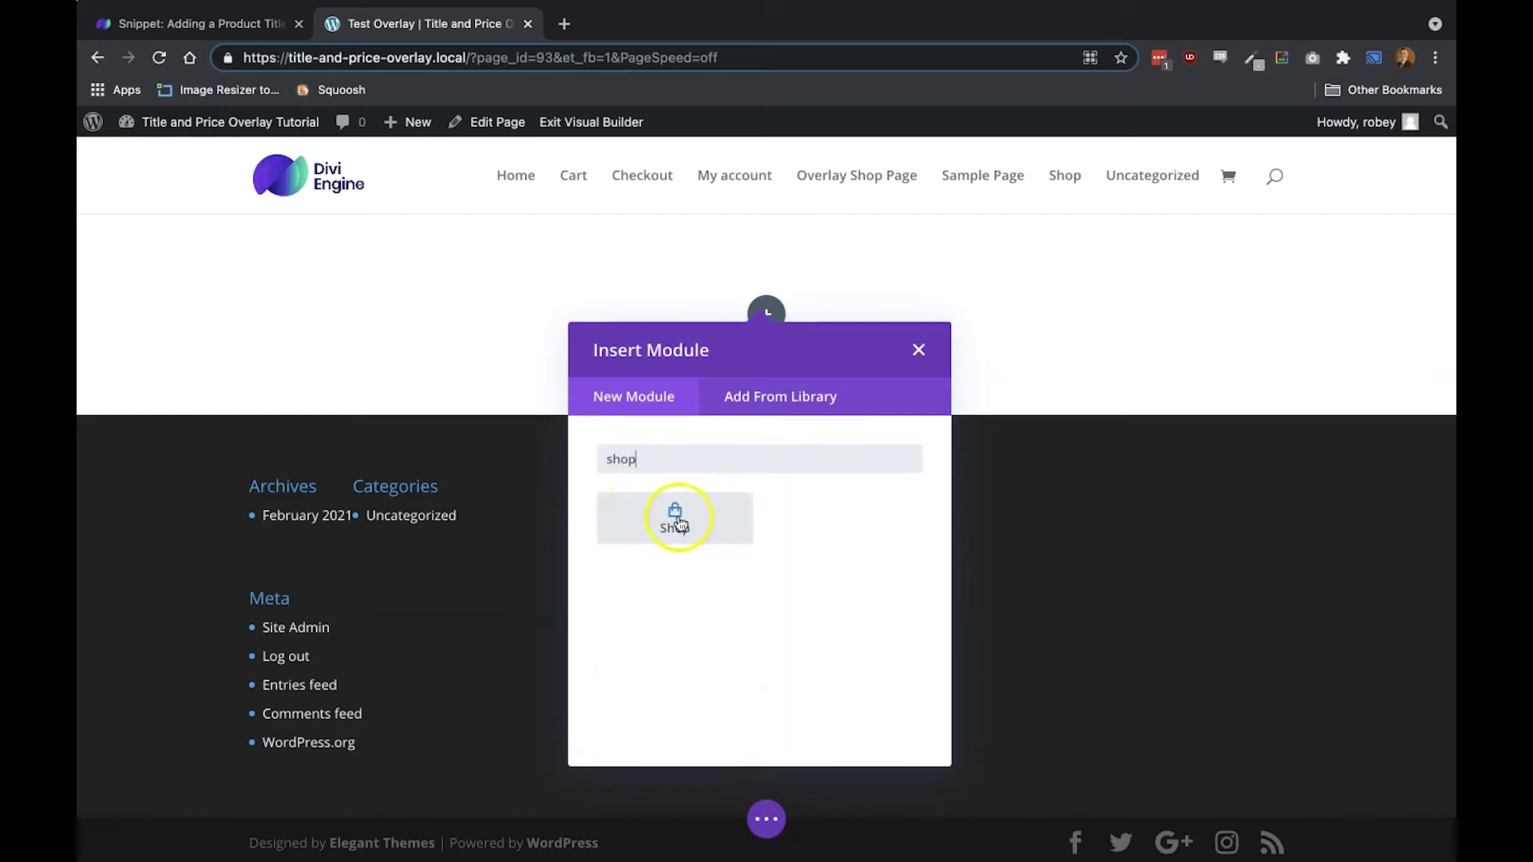
# Add the Shop module and bring up its Design > Overlay settings.
pyautogui.click(595, 526)
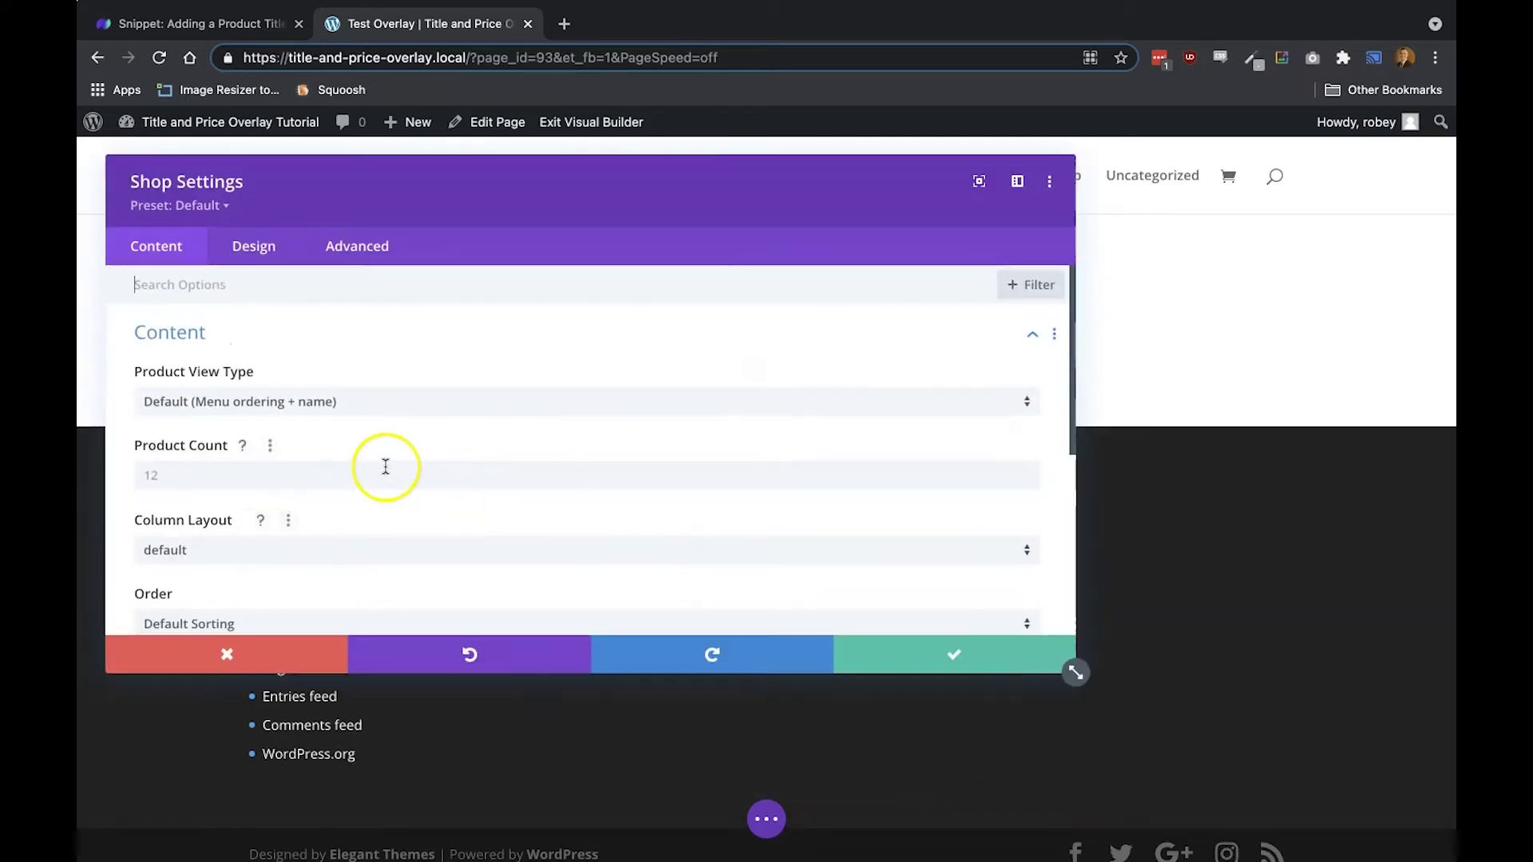
pyautogui.scroll(-5, 385, 467)
pyautogui.scroll(5, 385, 466)
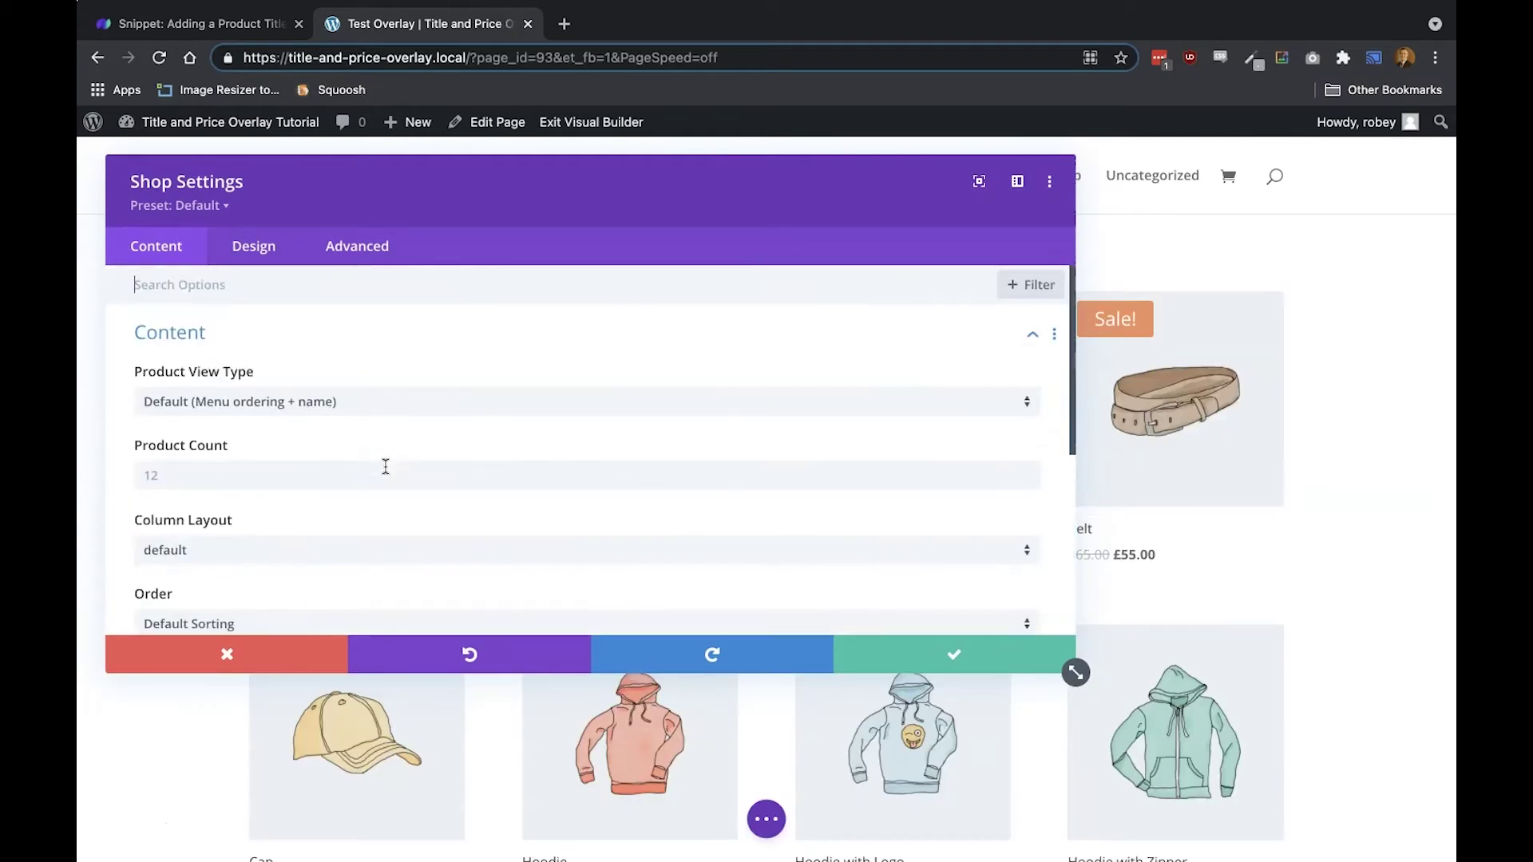
pyautogui.click(253, 247)
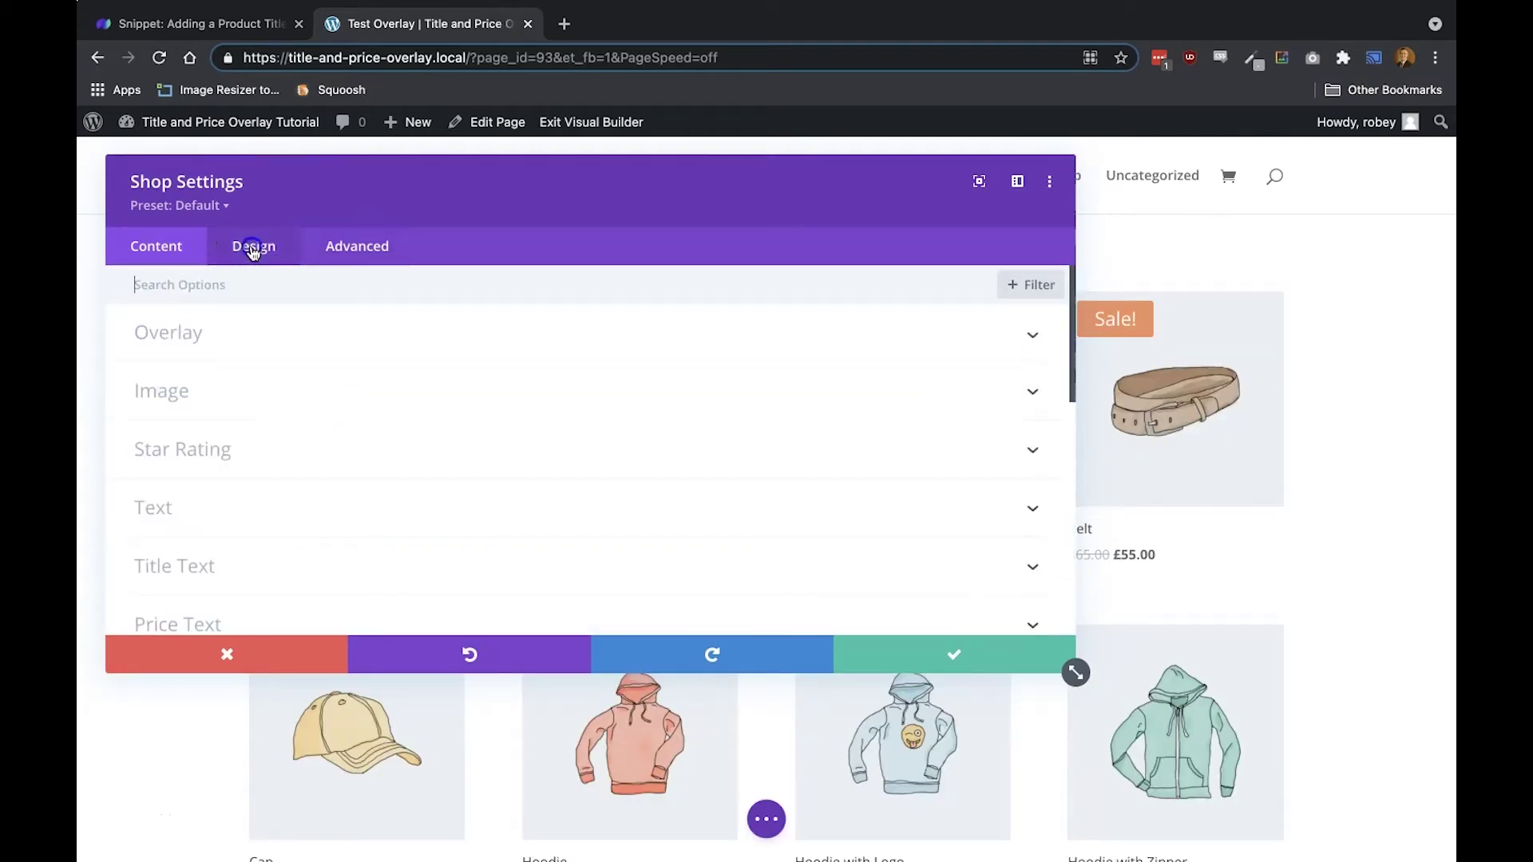
pyautogui.click(226, 353)
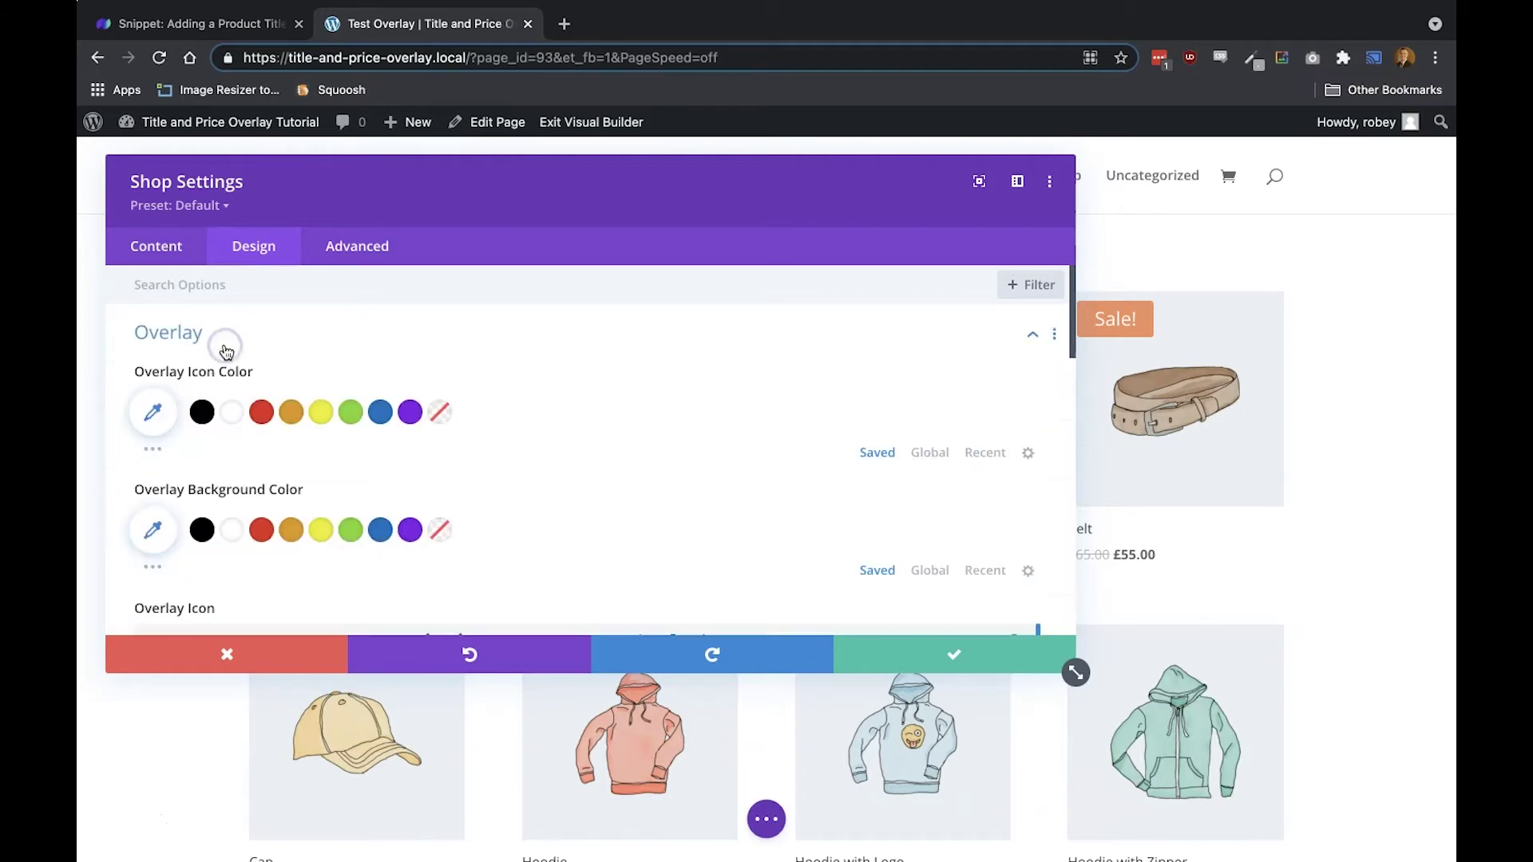
# Set the overlay background colour to the recent green #0fe5a8.
pyautogui.click(199, 420)
pyautogui.click(153, 414)
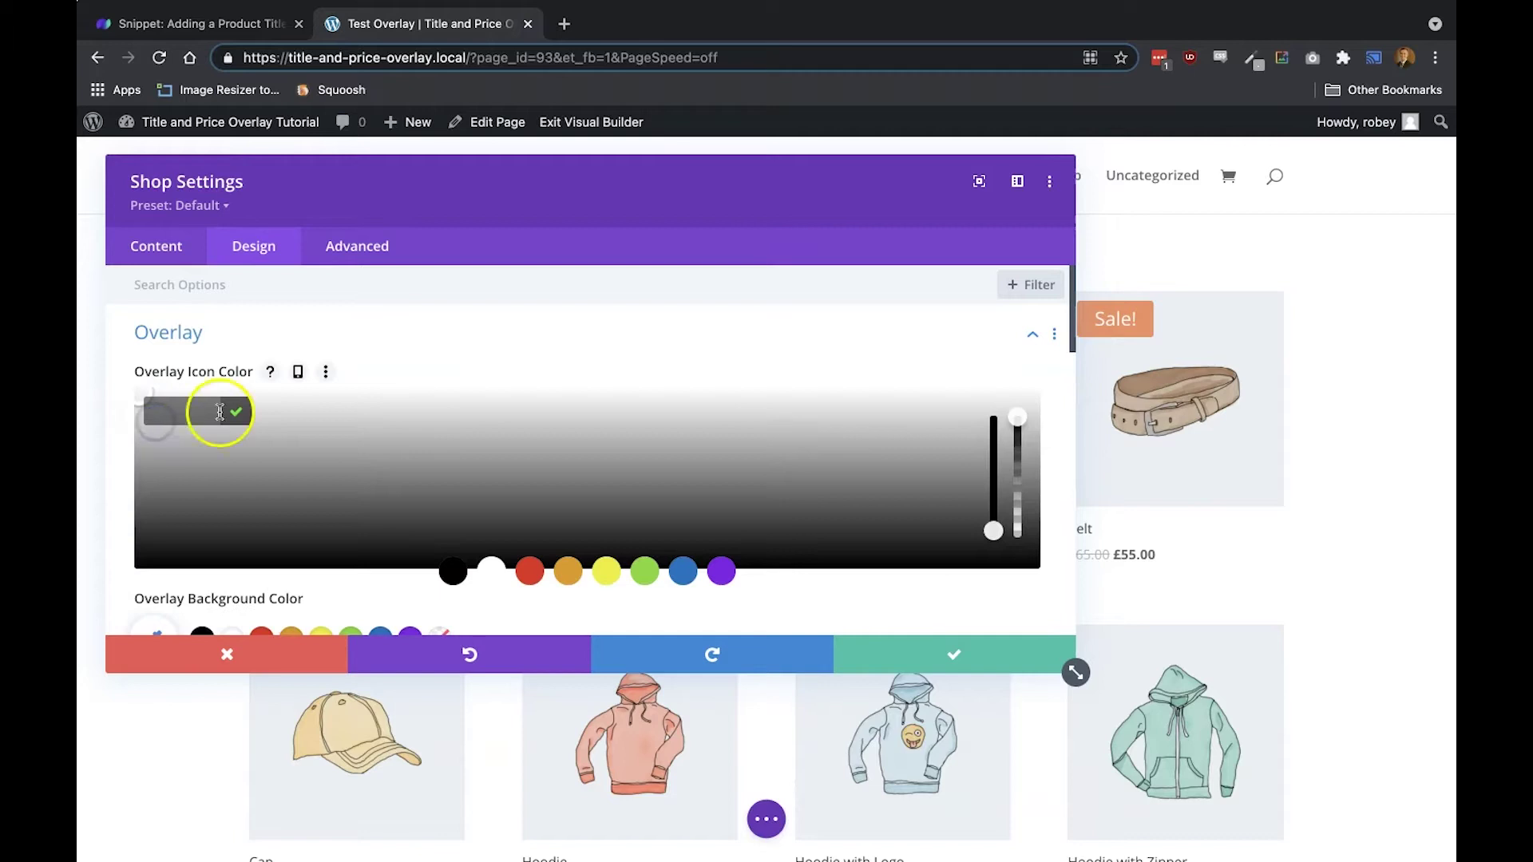
pyautogui.click(292, 449)
pyautogui.scroll(-2, 295, 449)
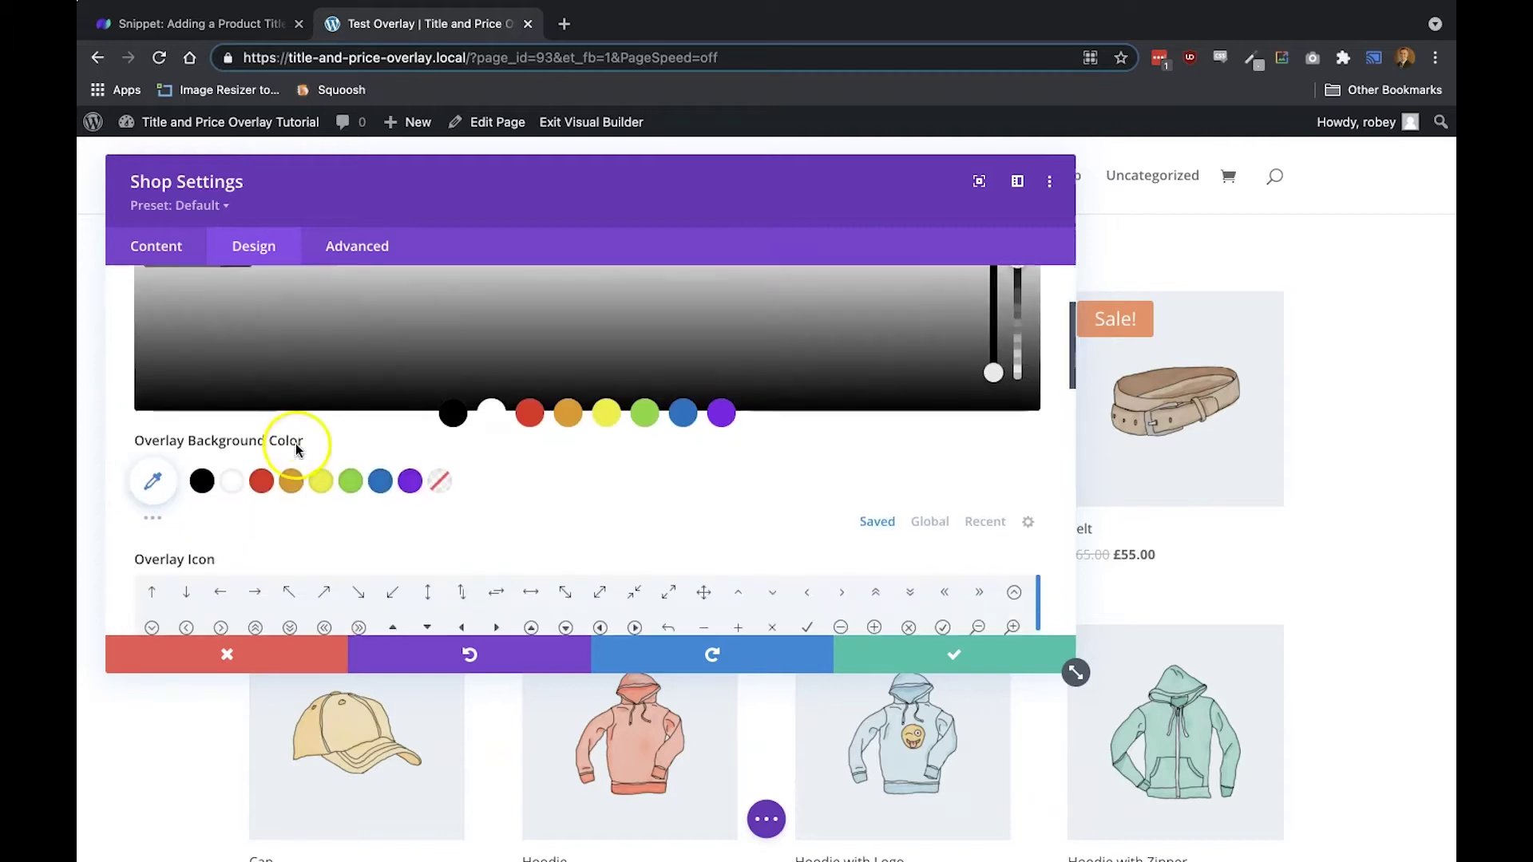
pyautogui.click(975, 525)
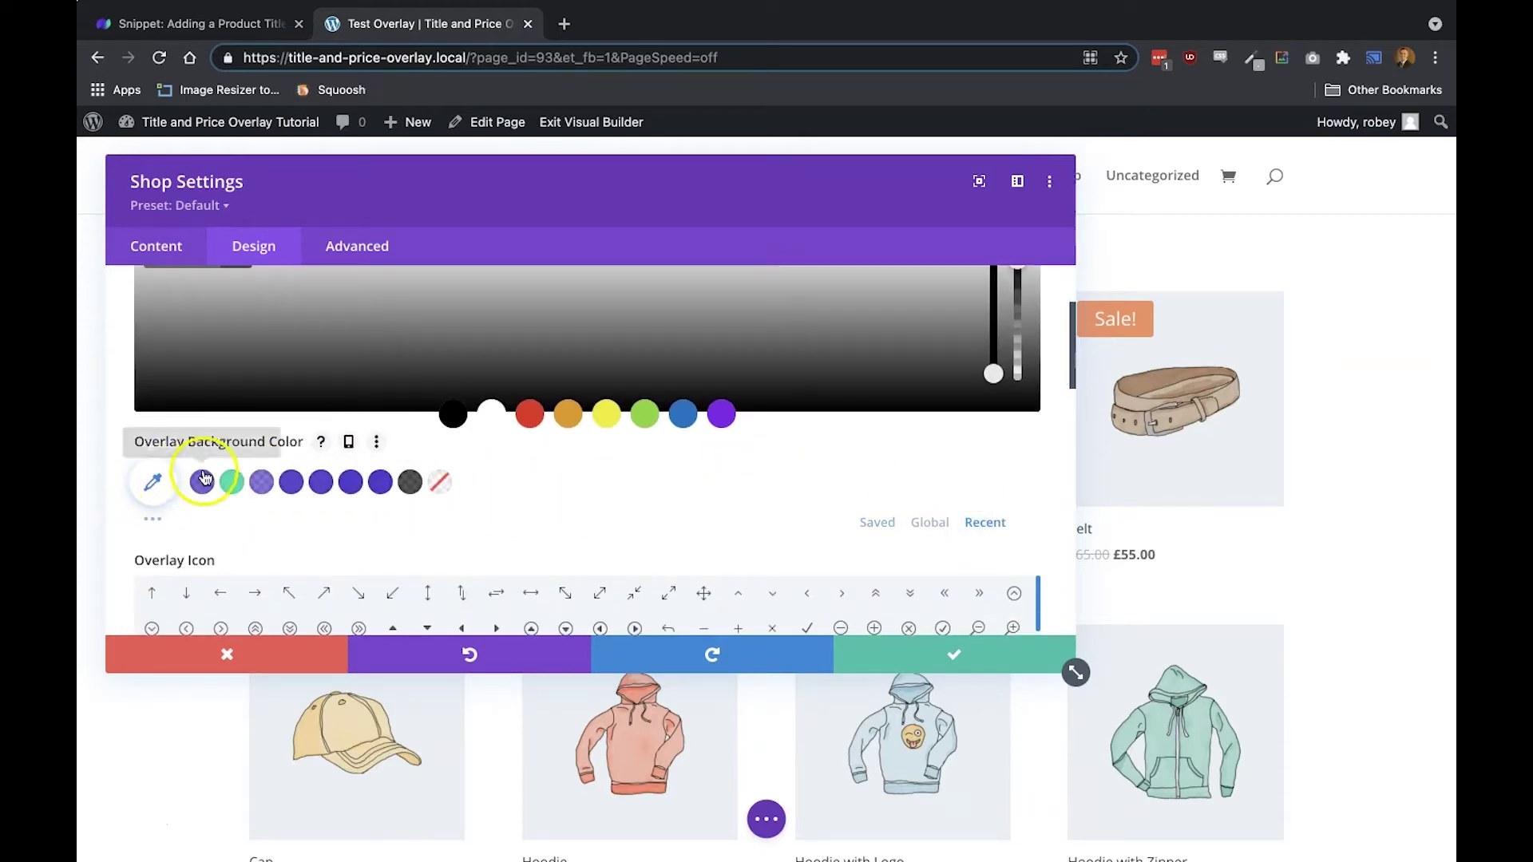
pyautogui.click(230, 483)
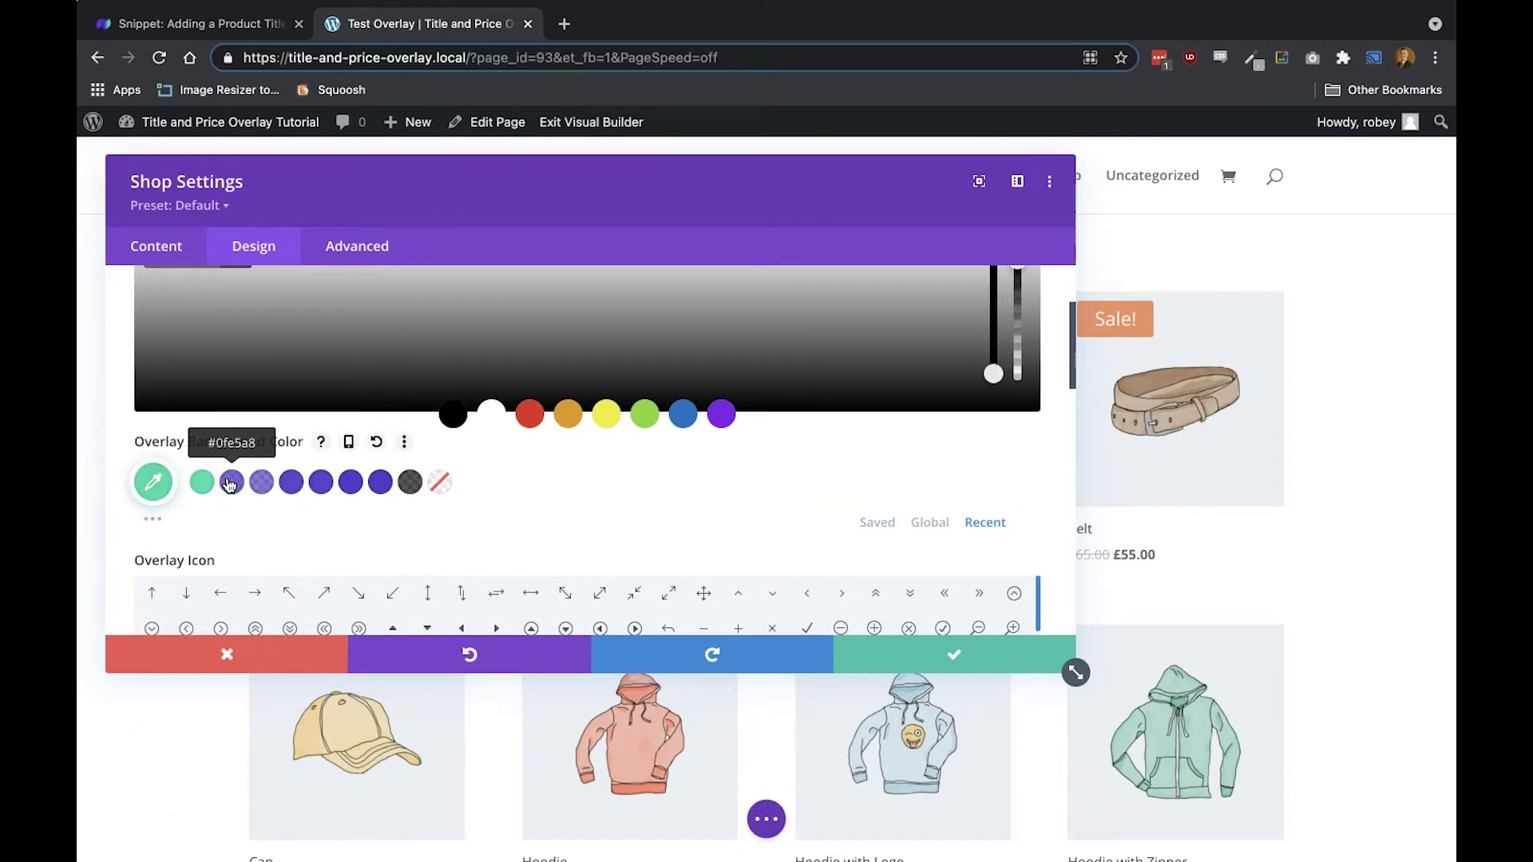
pyautogui.click(472, 471)
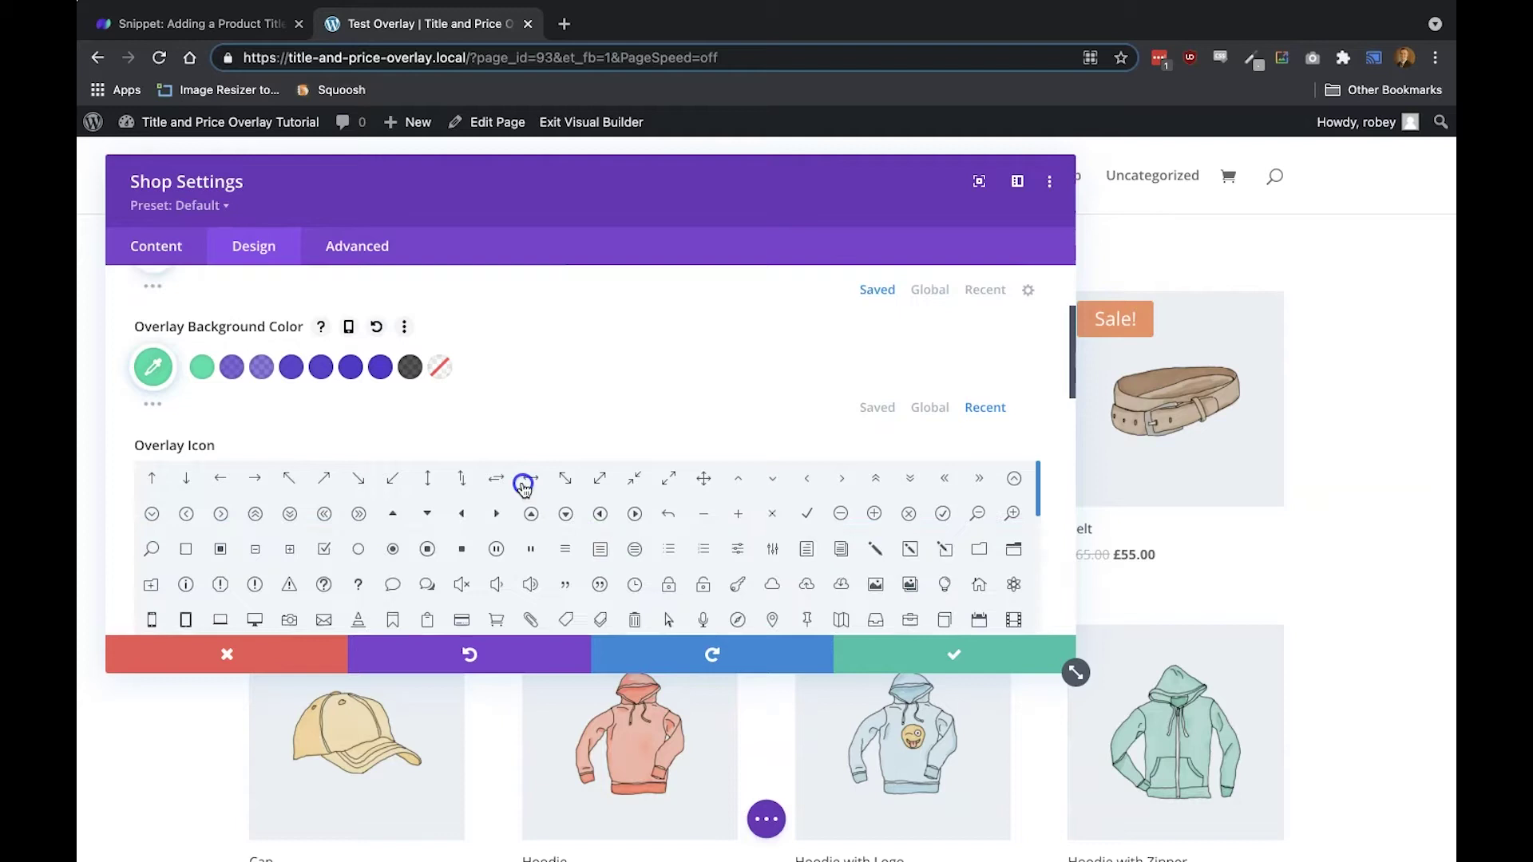
pyautogui.click(451, 376)
pyautogui.scroll(3, 349, 372)
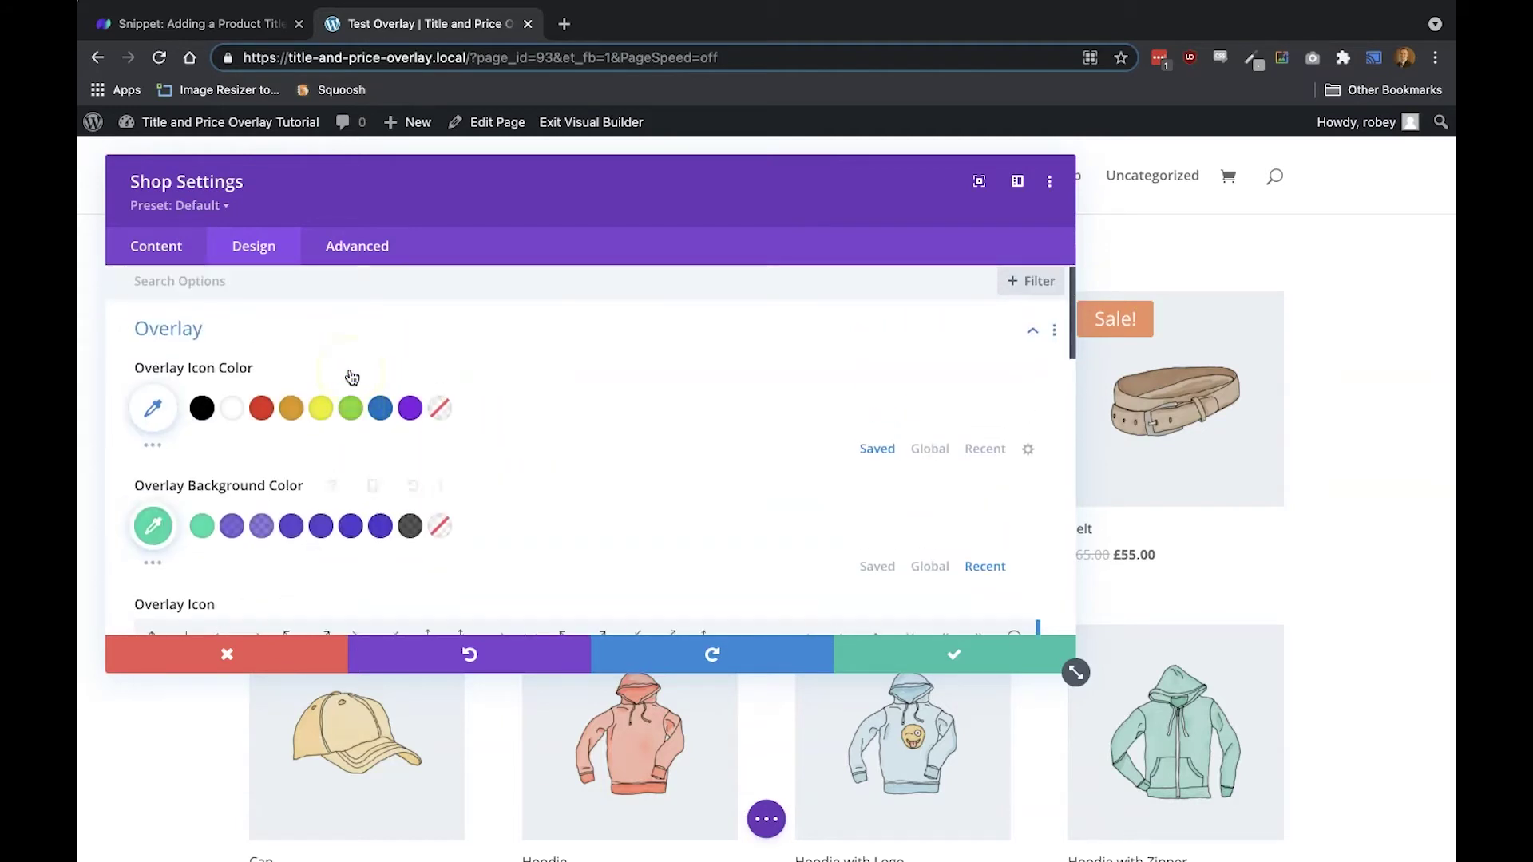
# Set the overlay icon colour to the recent green #0fe5a8.
pyautogui.click(146, 415)
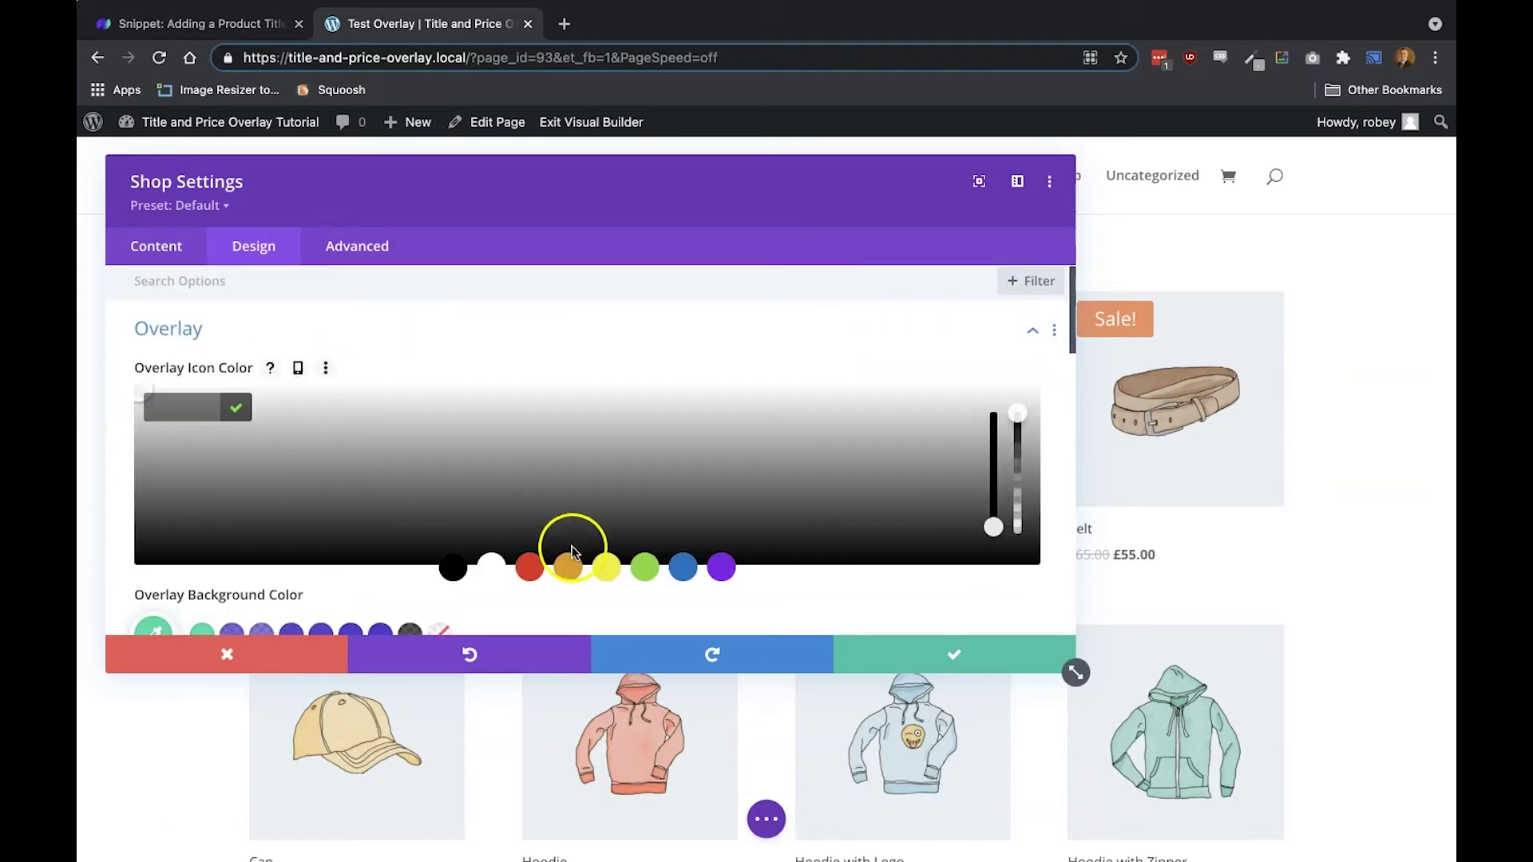
pyautogui.scroll(-3, 572, 544)
pyautogui.scroll(2, 572, 544)
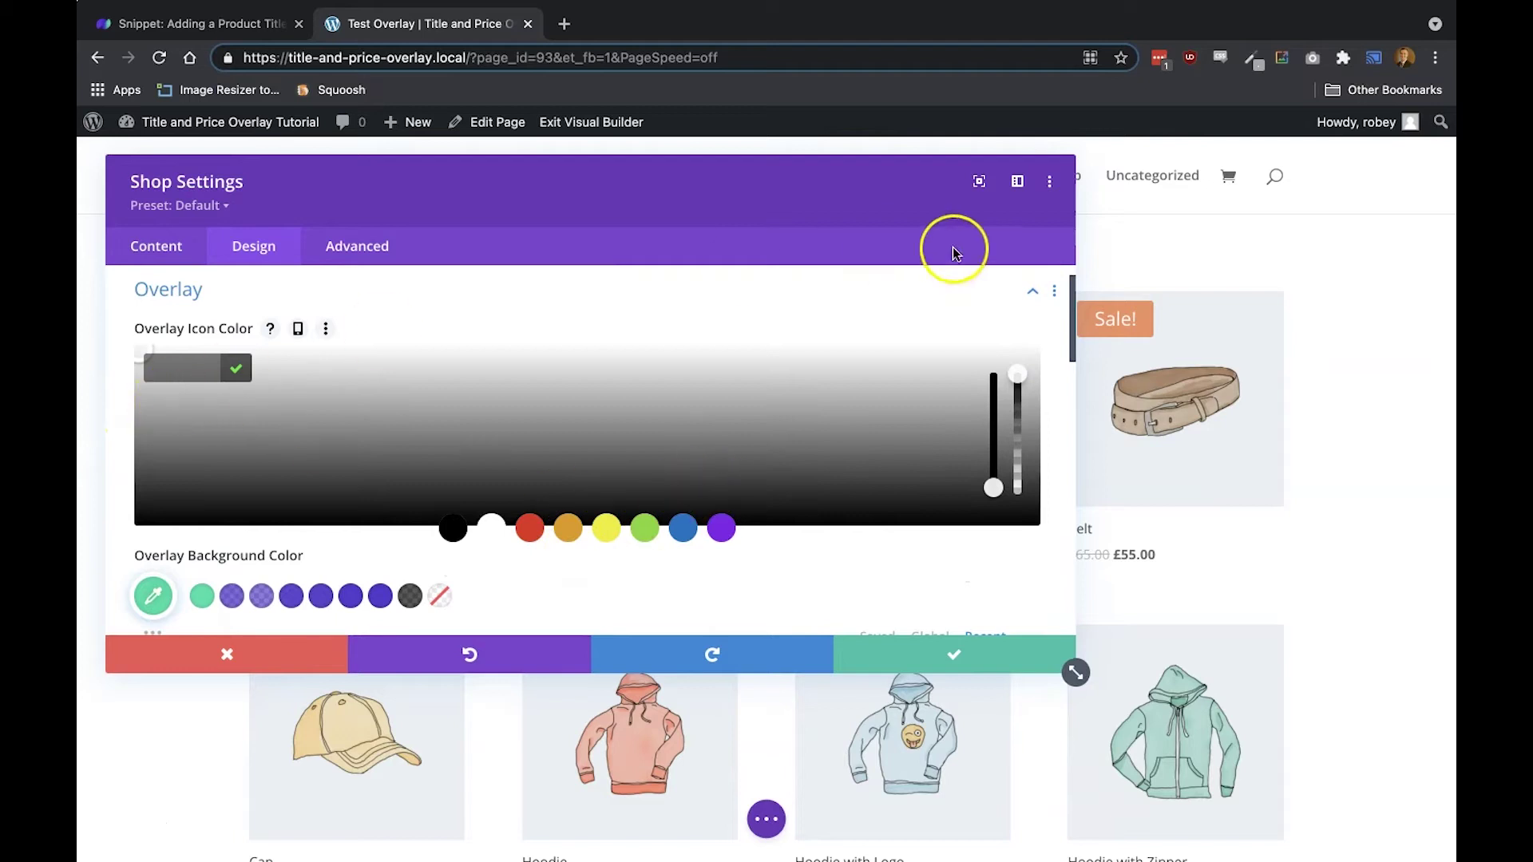
pyautogui.click(982, 543)
pyautogui.click(154, 297)
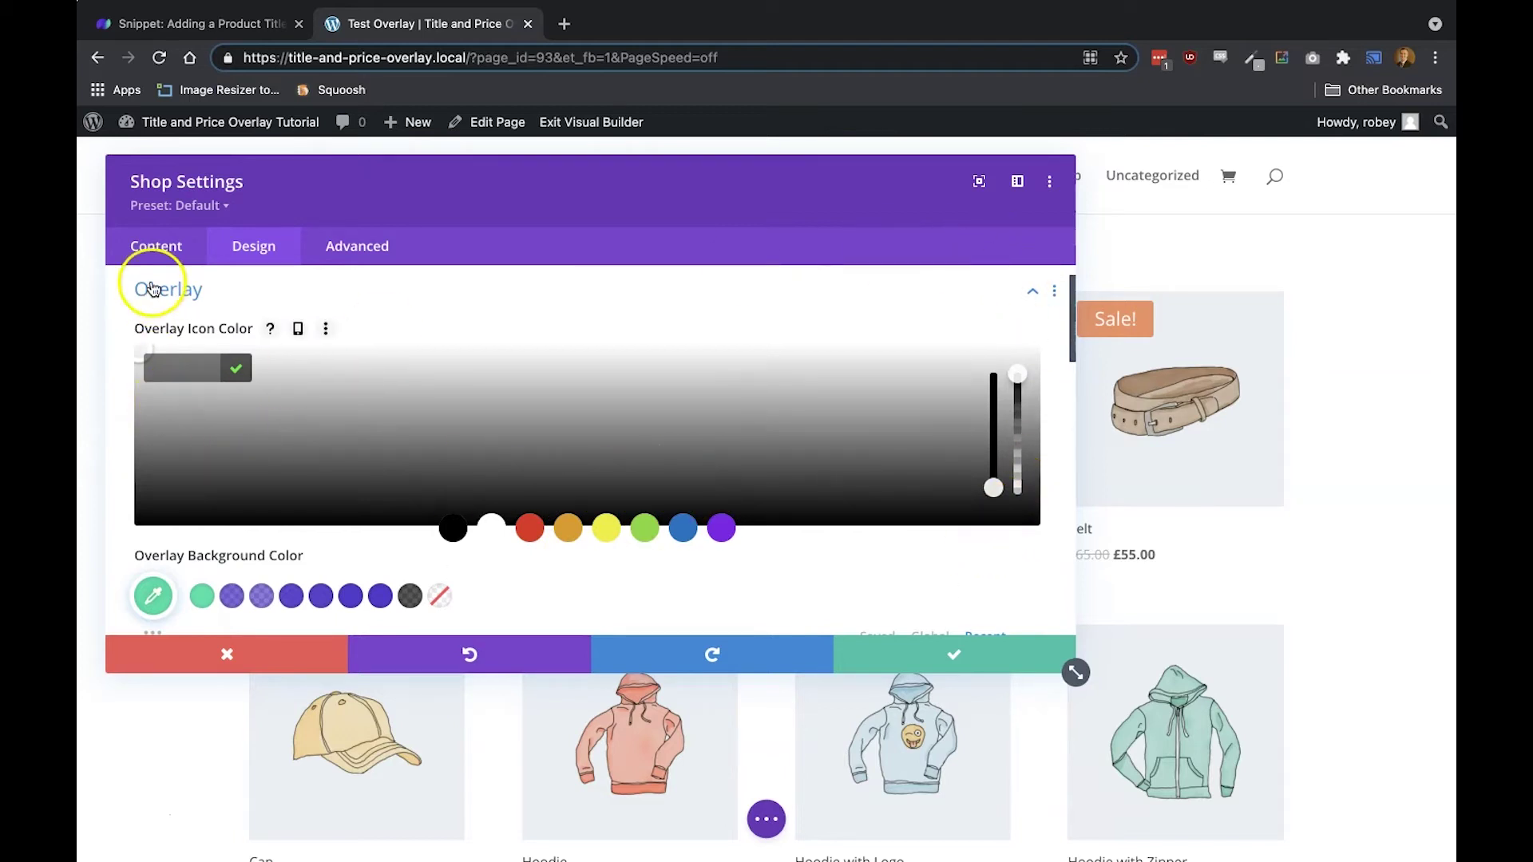
pyautogui.click(440, 298)
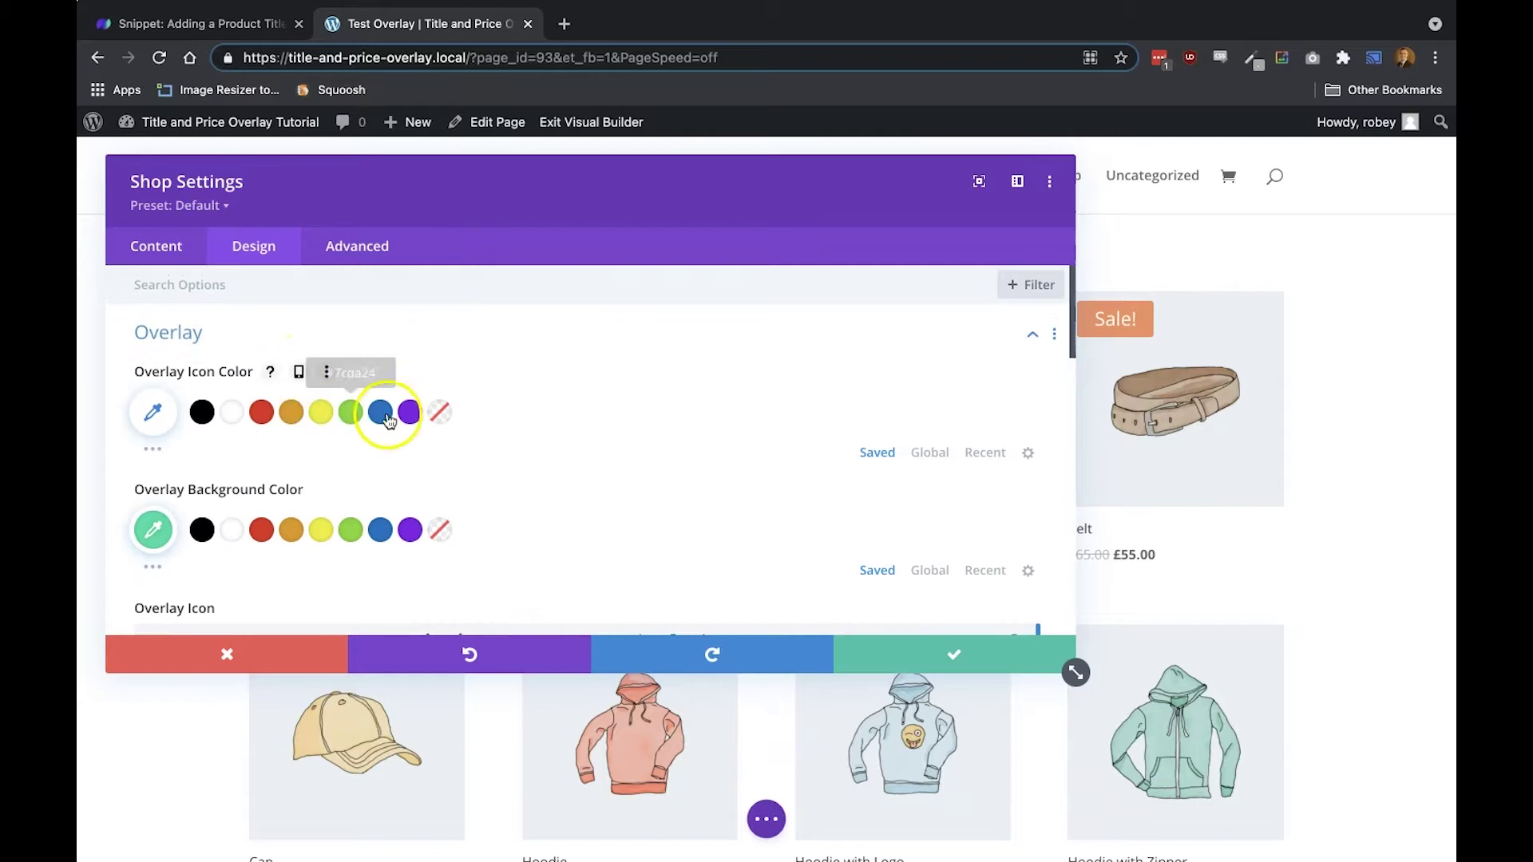
pyautogui.click(982, 452)
pyautogui.click(202, 411)
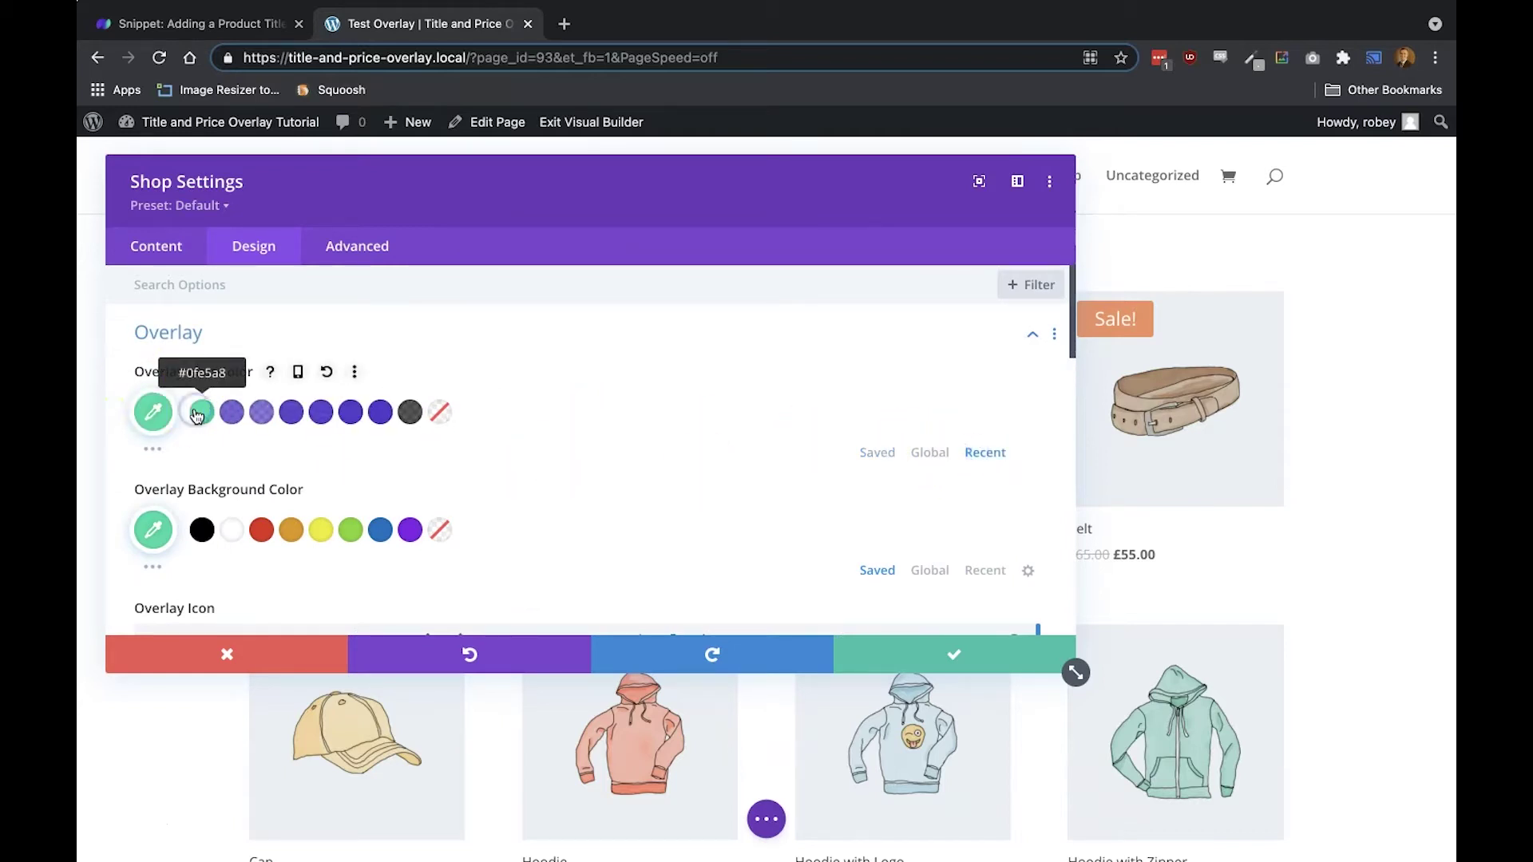
# Change the overlay background to purple #5430ce and lower its opacity to about 0.75.
pyautogui.click(978, 570)
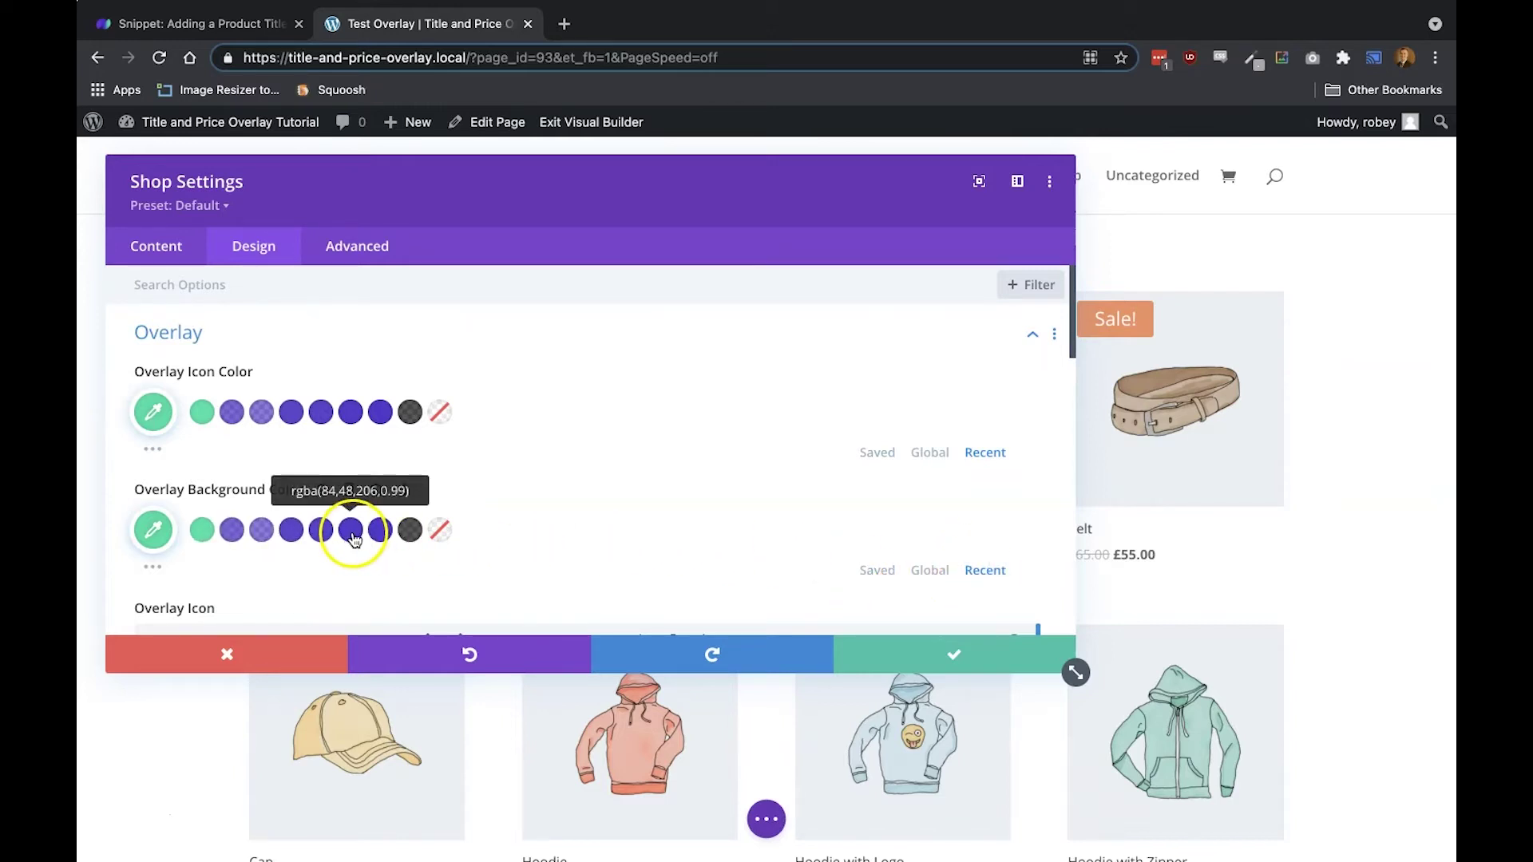
pyautogui.click(381, 531)
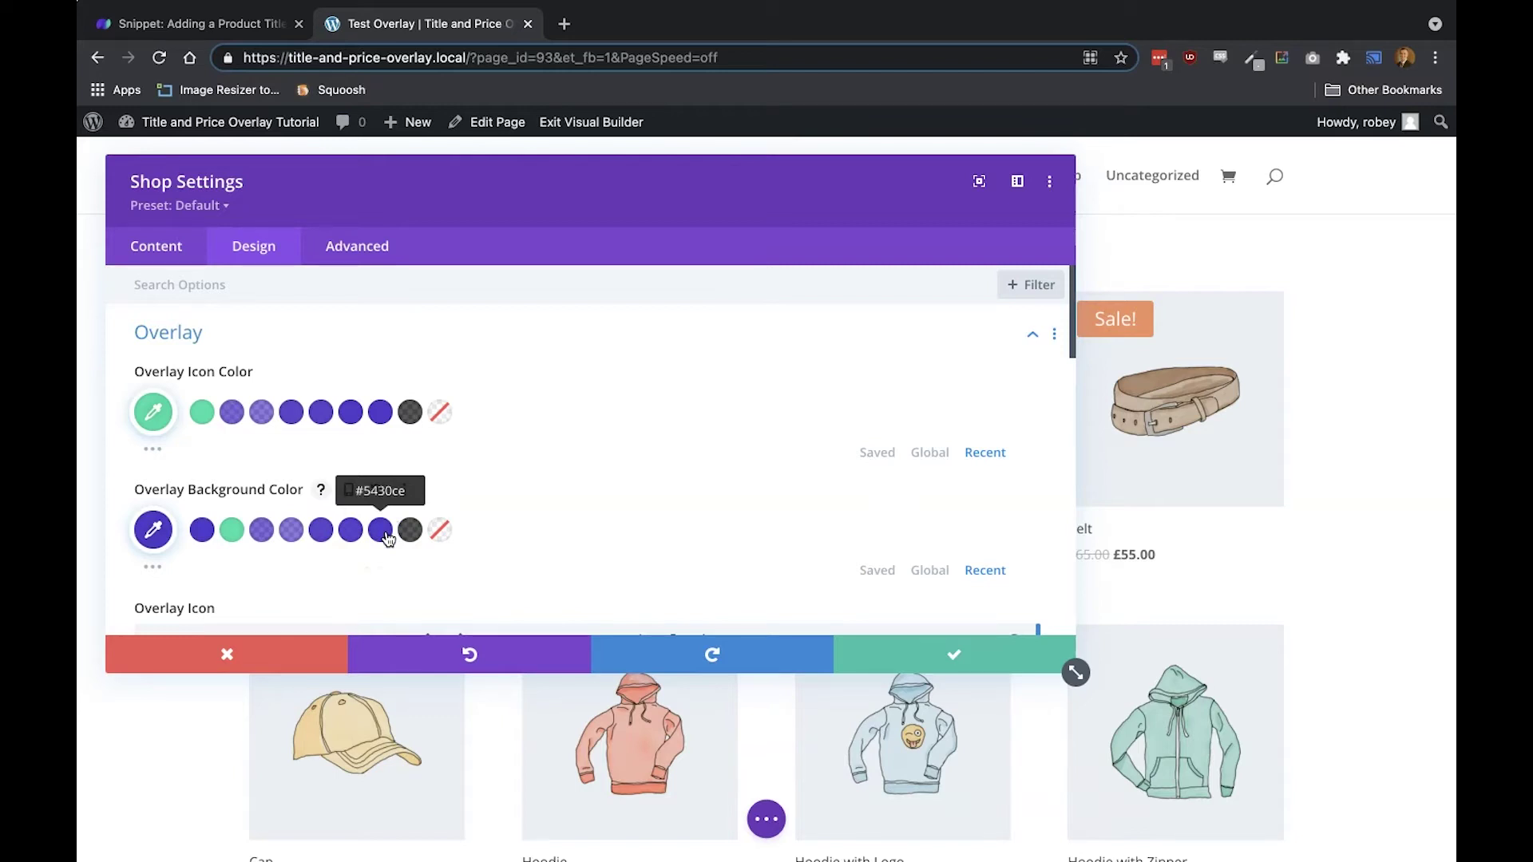
pyautogui.click(153, 530)
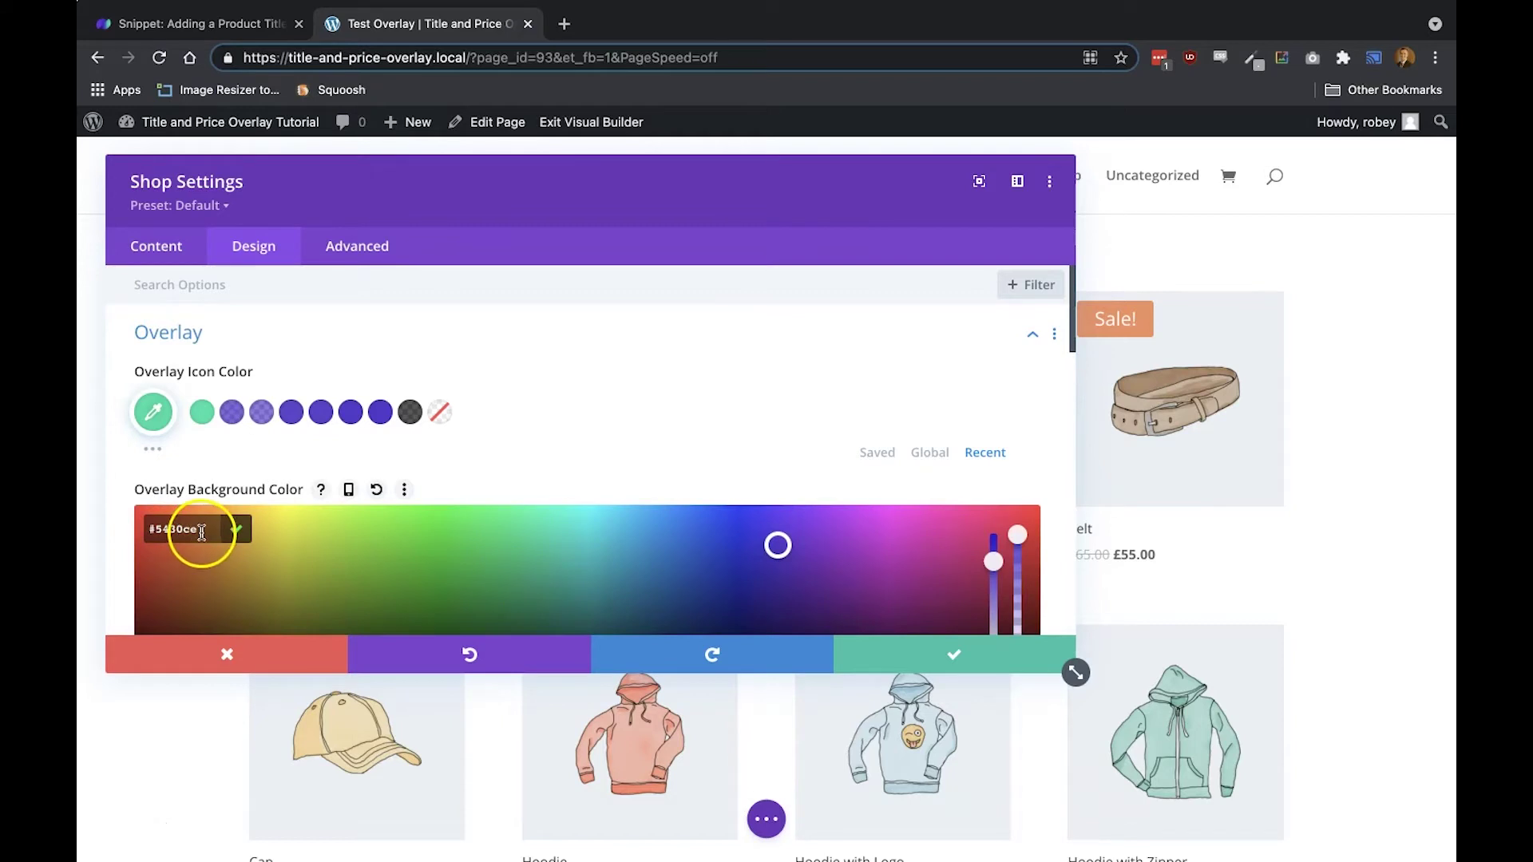
pyautogui.scroll(-3, 985, 510)
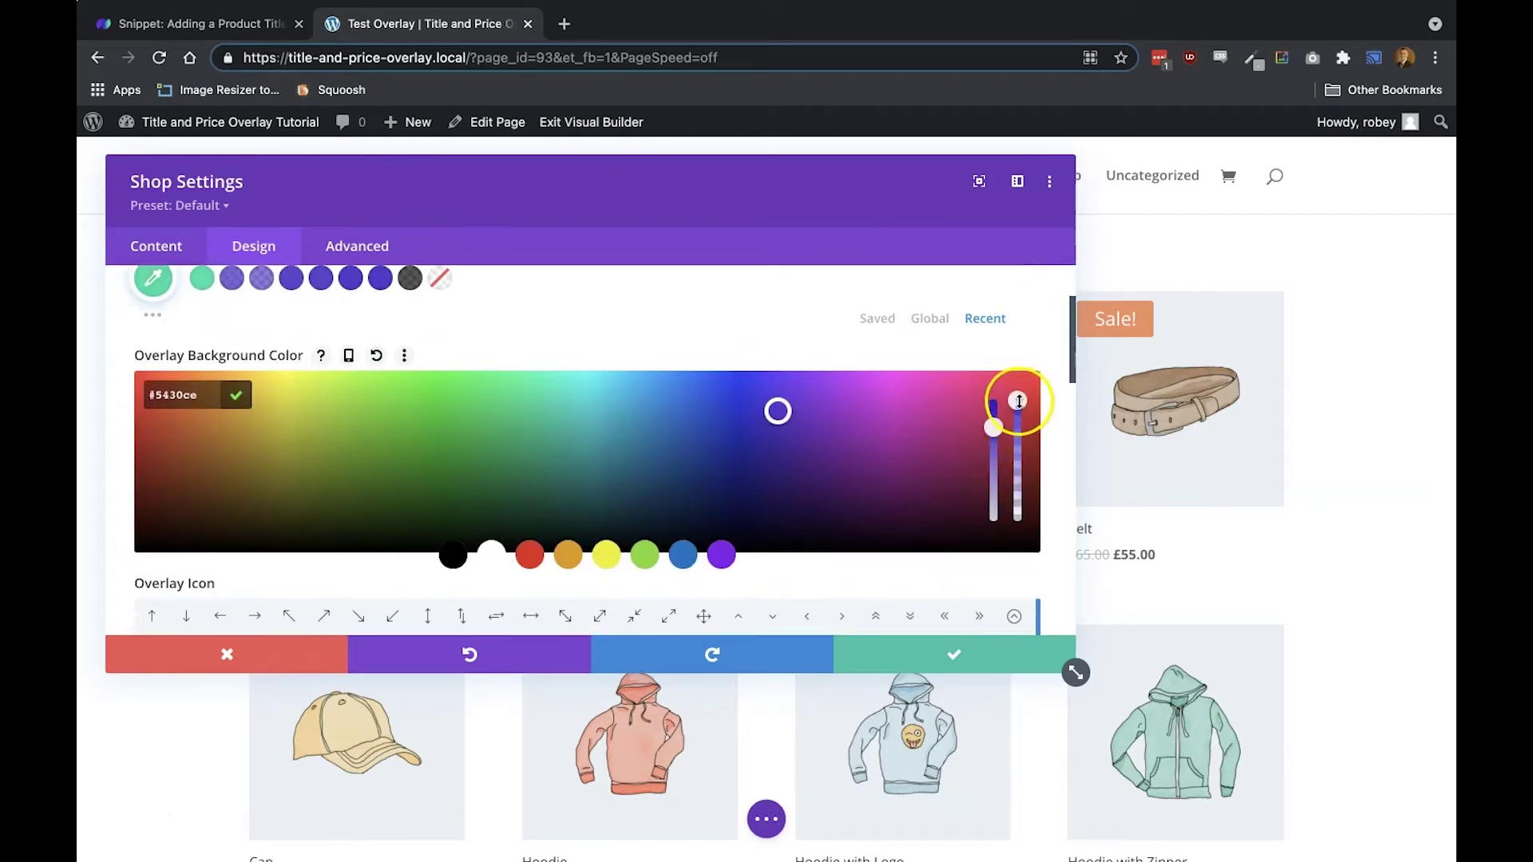
pyautogui.moveTo(1016, 403); pyautogui.dragTo(1016, 432)
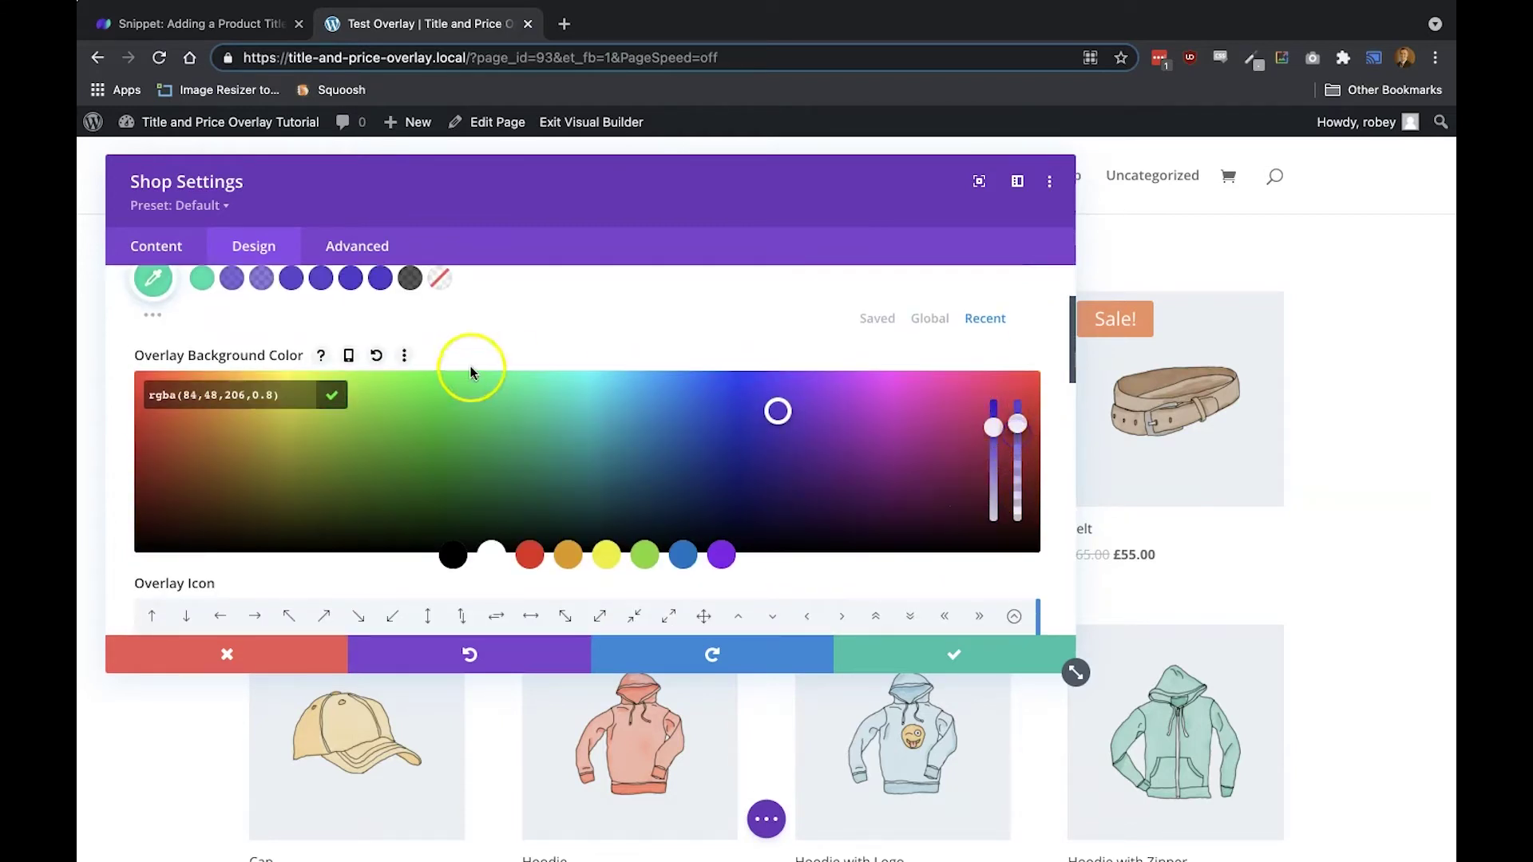
pyautogui.click(272, 395)
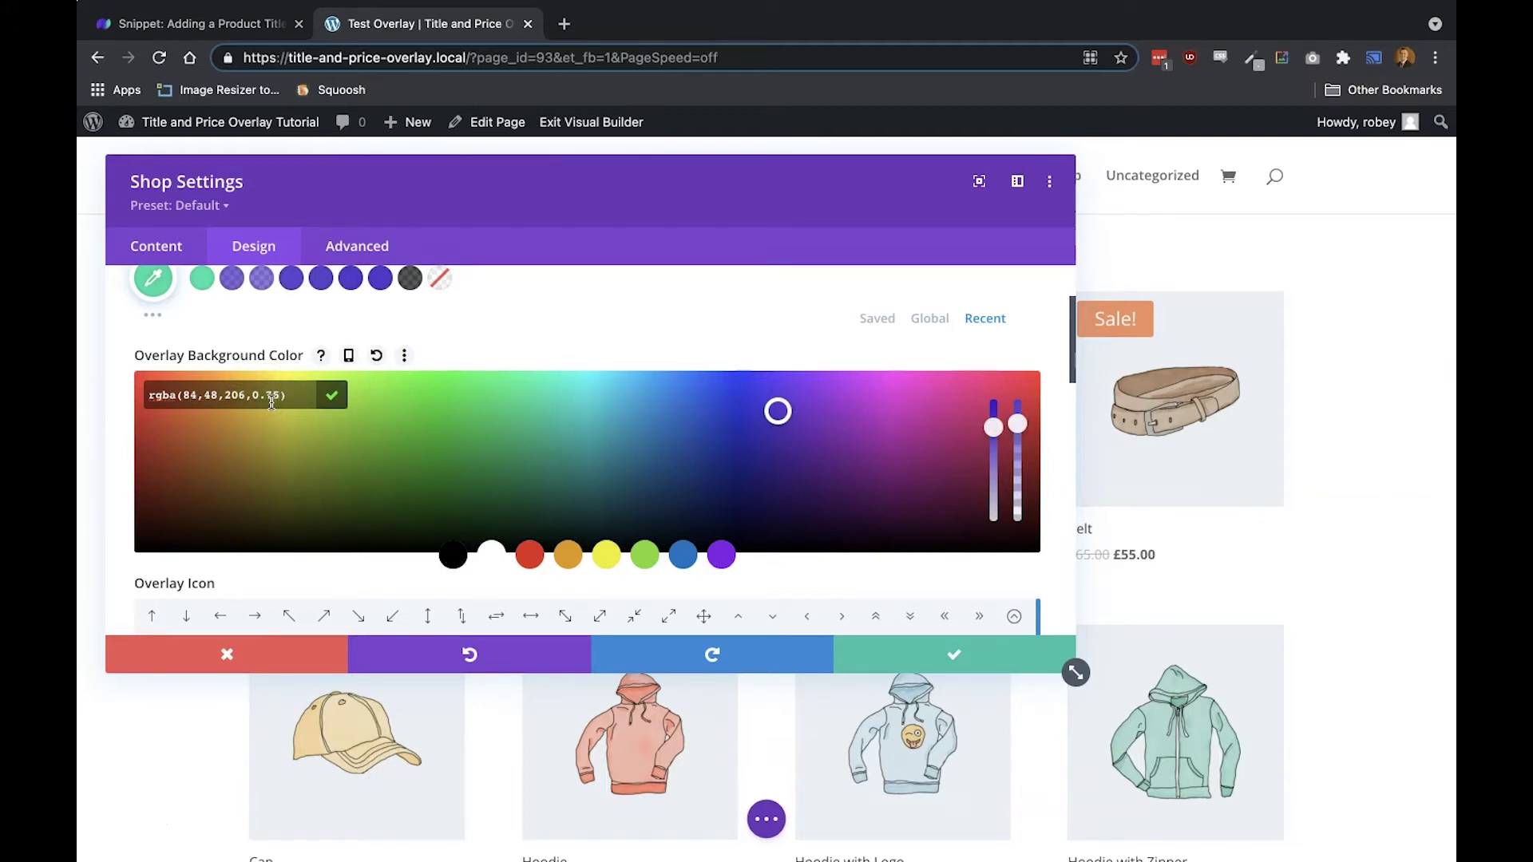
pyautogui.click(1075, 471)
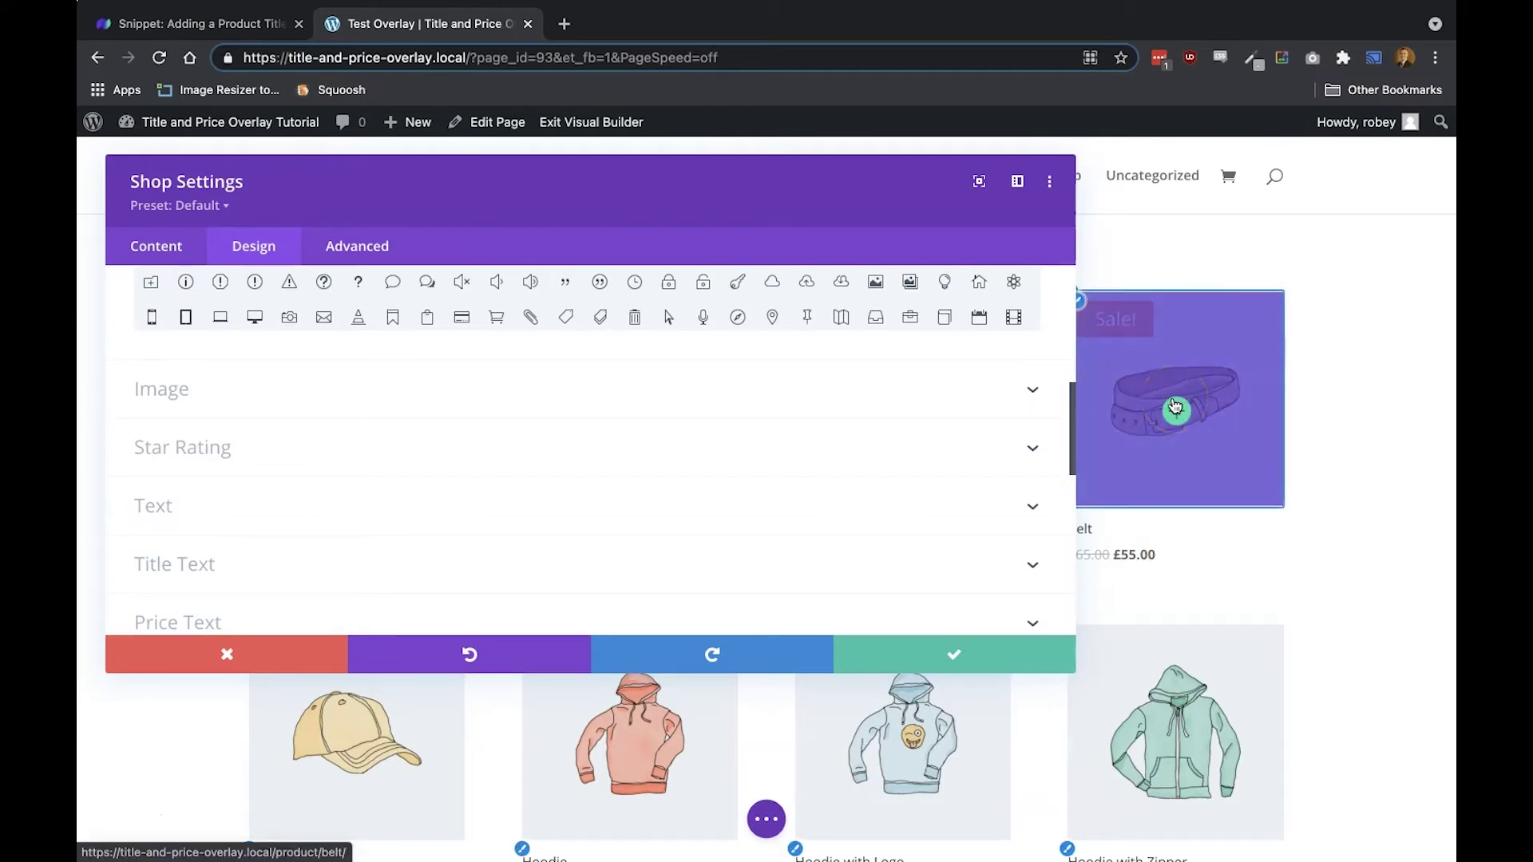
# Set the product title font to Poppins Semi Bold.
pyautogui.scroll(1, 471, 363)
pyautogui.scroll(-2, 469, 368)
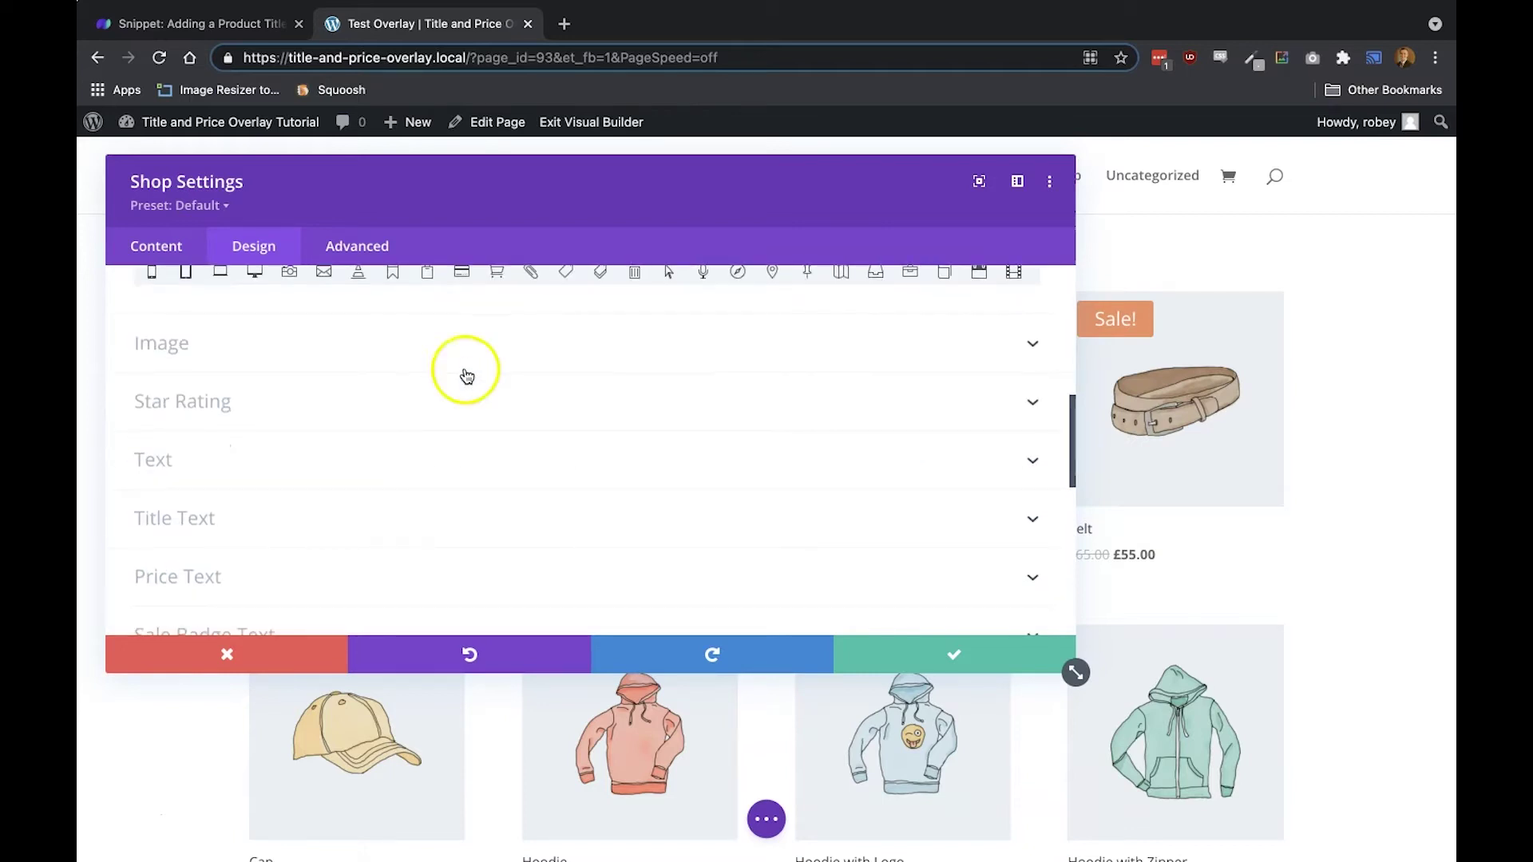
pyautogui.click(365, 520)
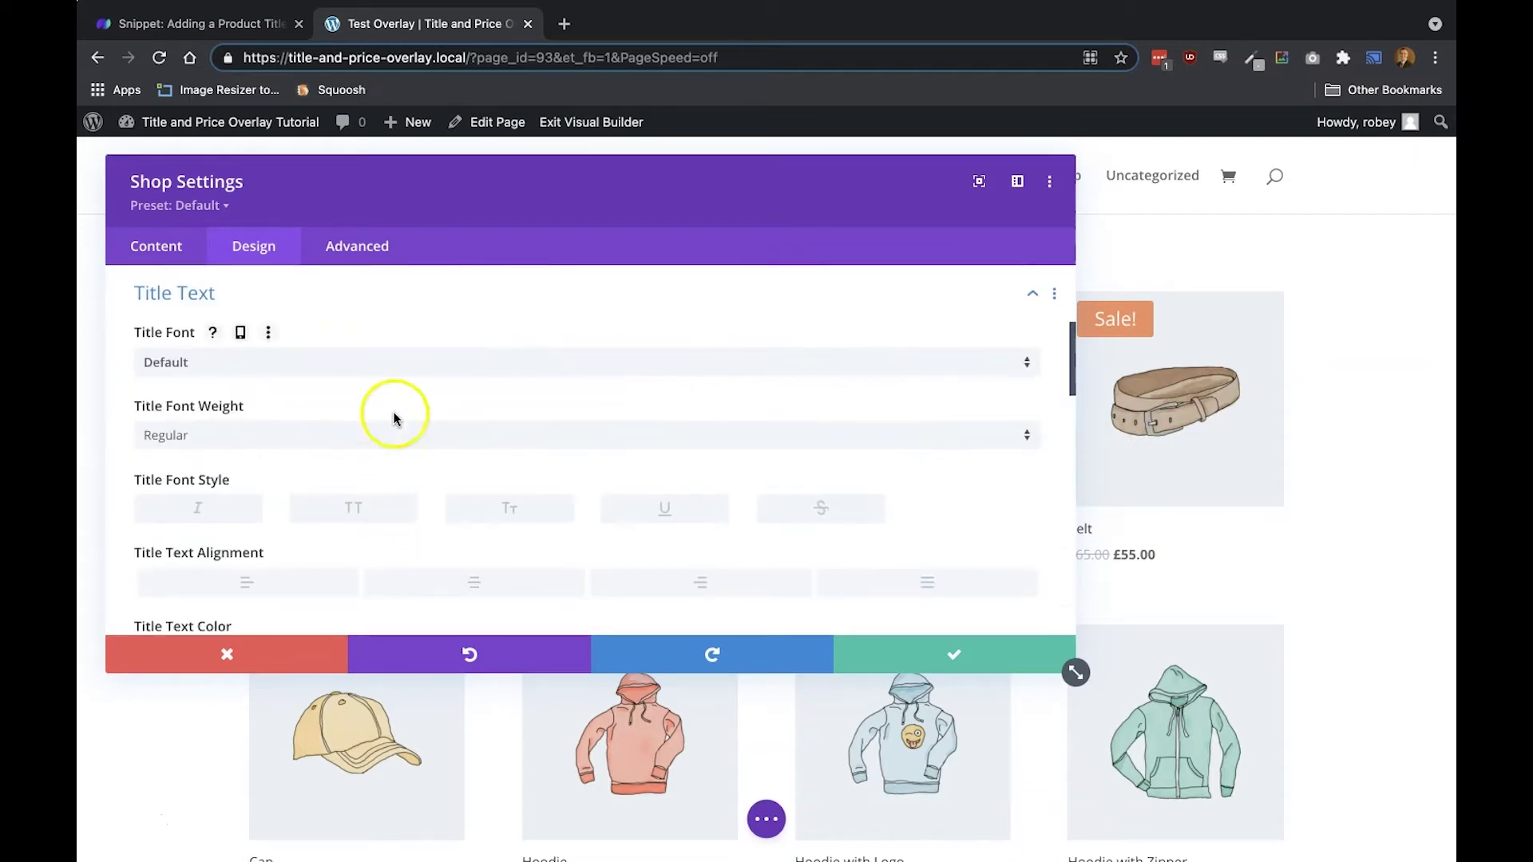
pyautogui.click(423, 369)
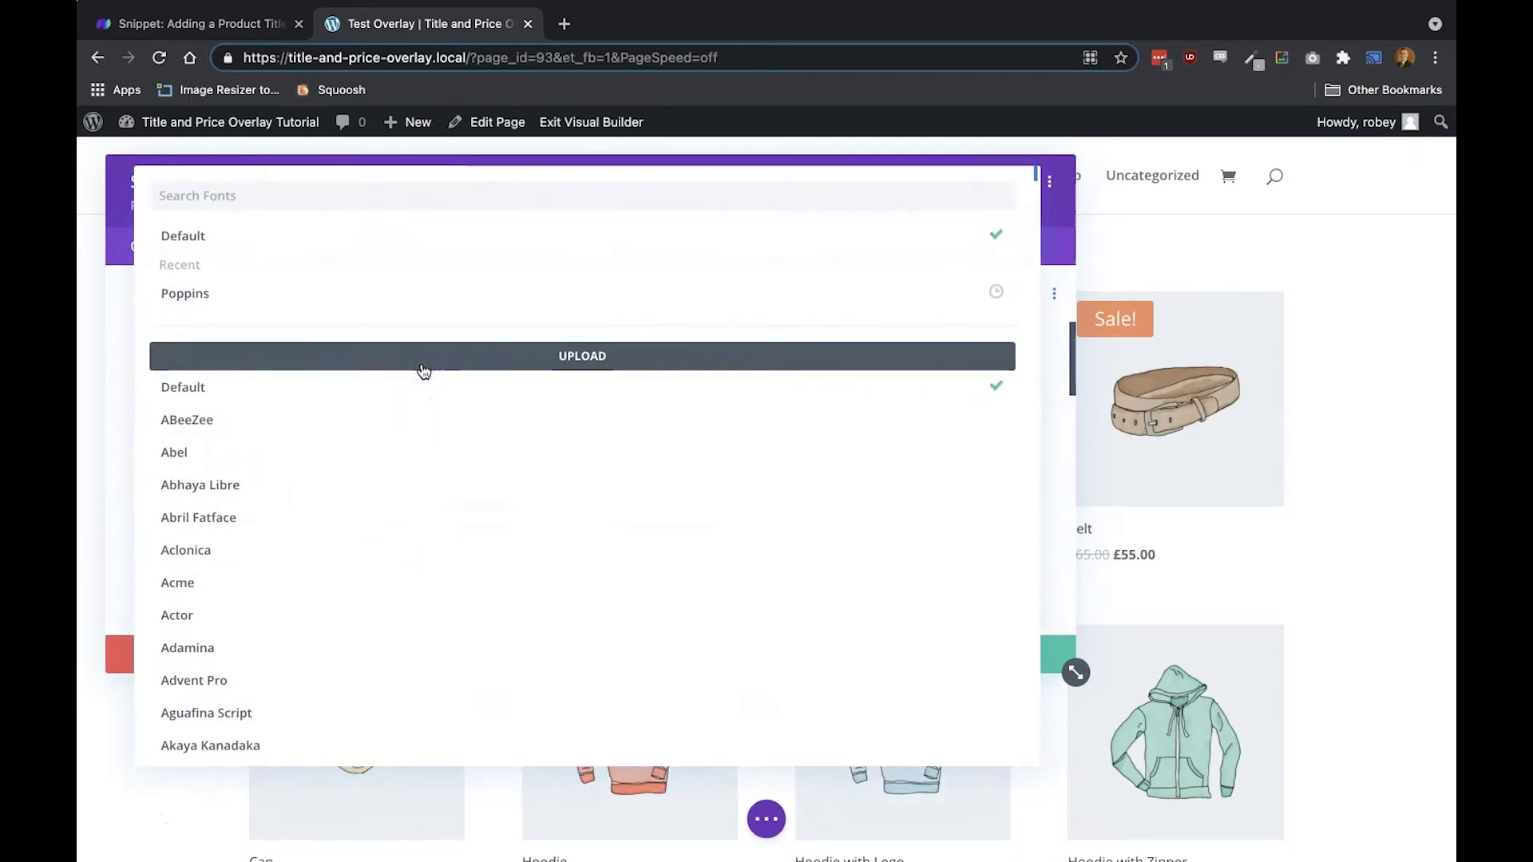
pyautogui.click(429, 281)
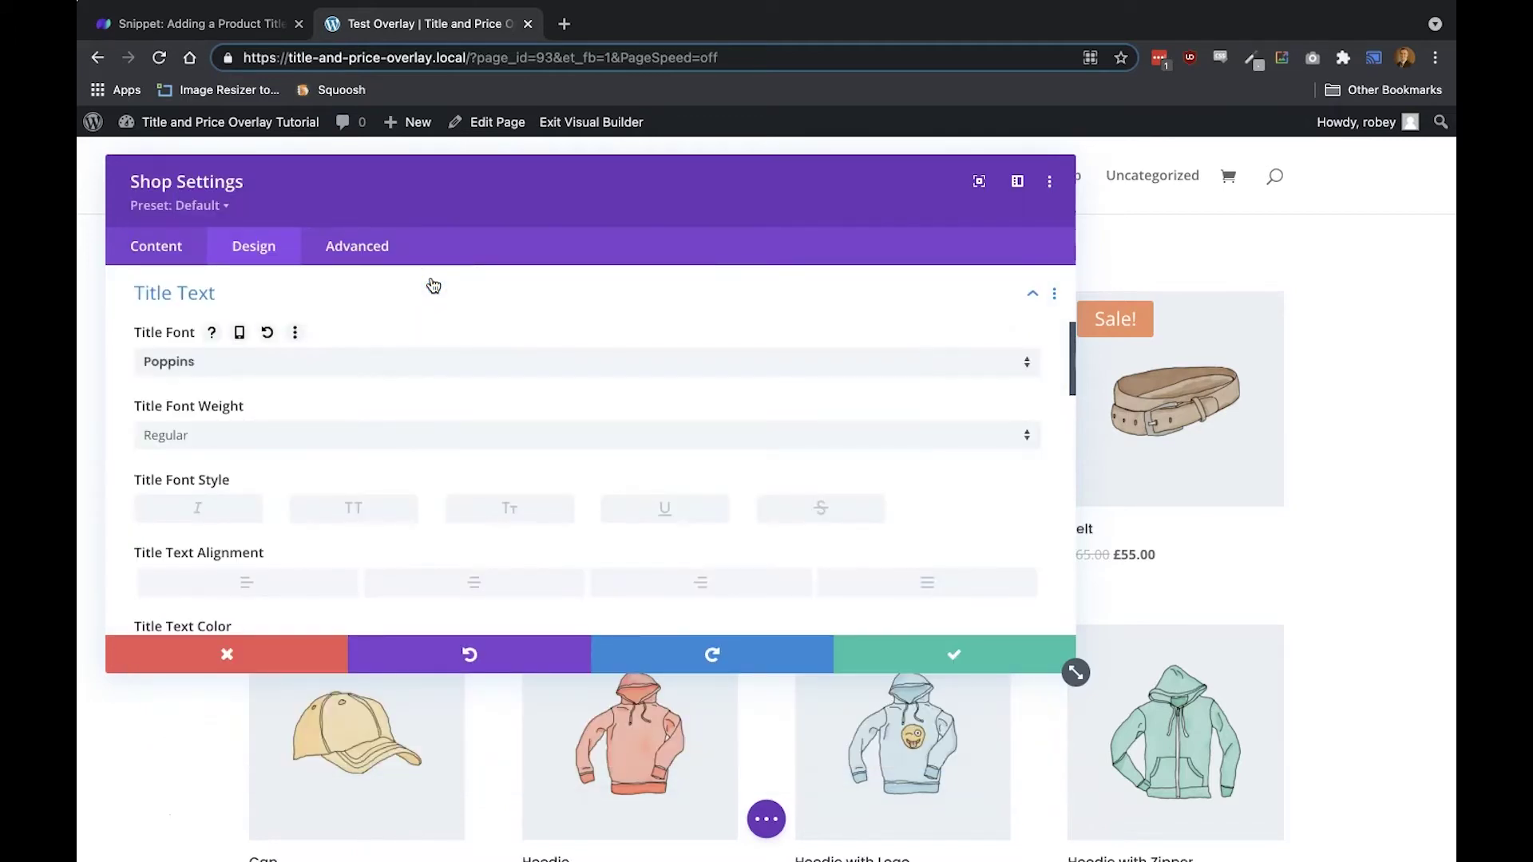
pyautogui.click(216, 437)
pyautogui.click(205, 611)
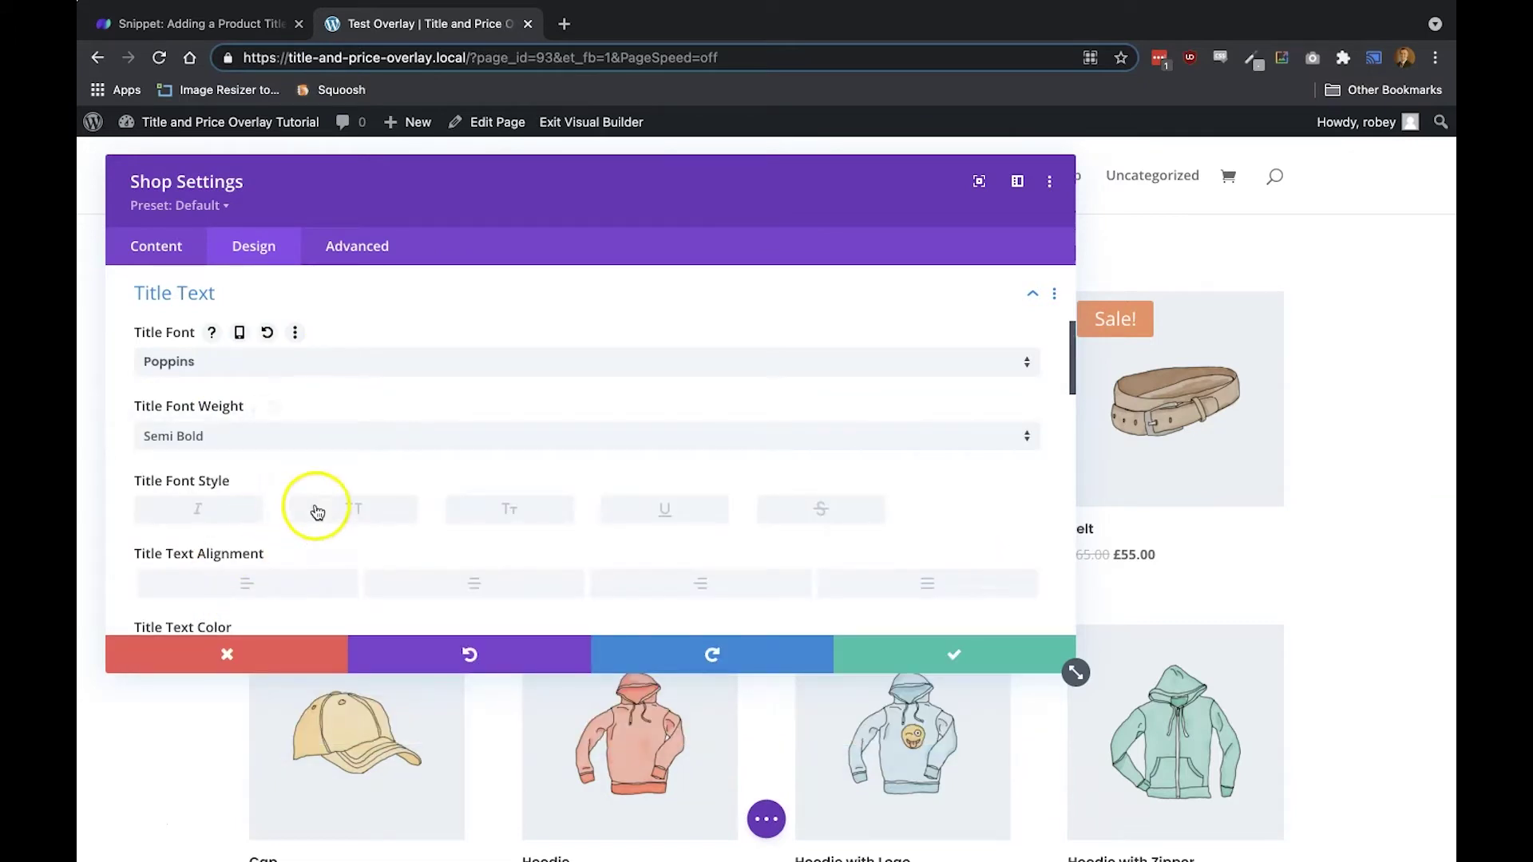
# Make product titles uppercase, centred, white and 18px with a soft text-shadow preset.
pyautogui.scroll(-2, 315, 506)
pyautogui.click(352, 445)
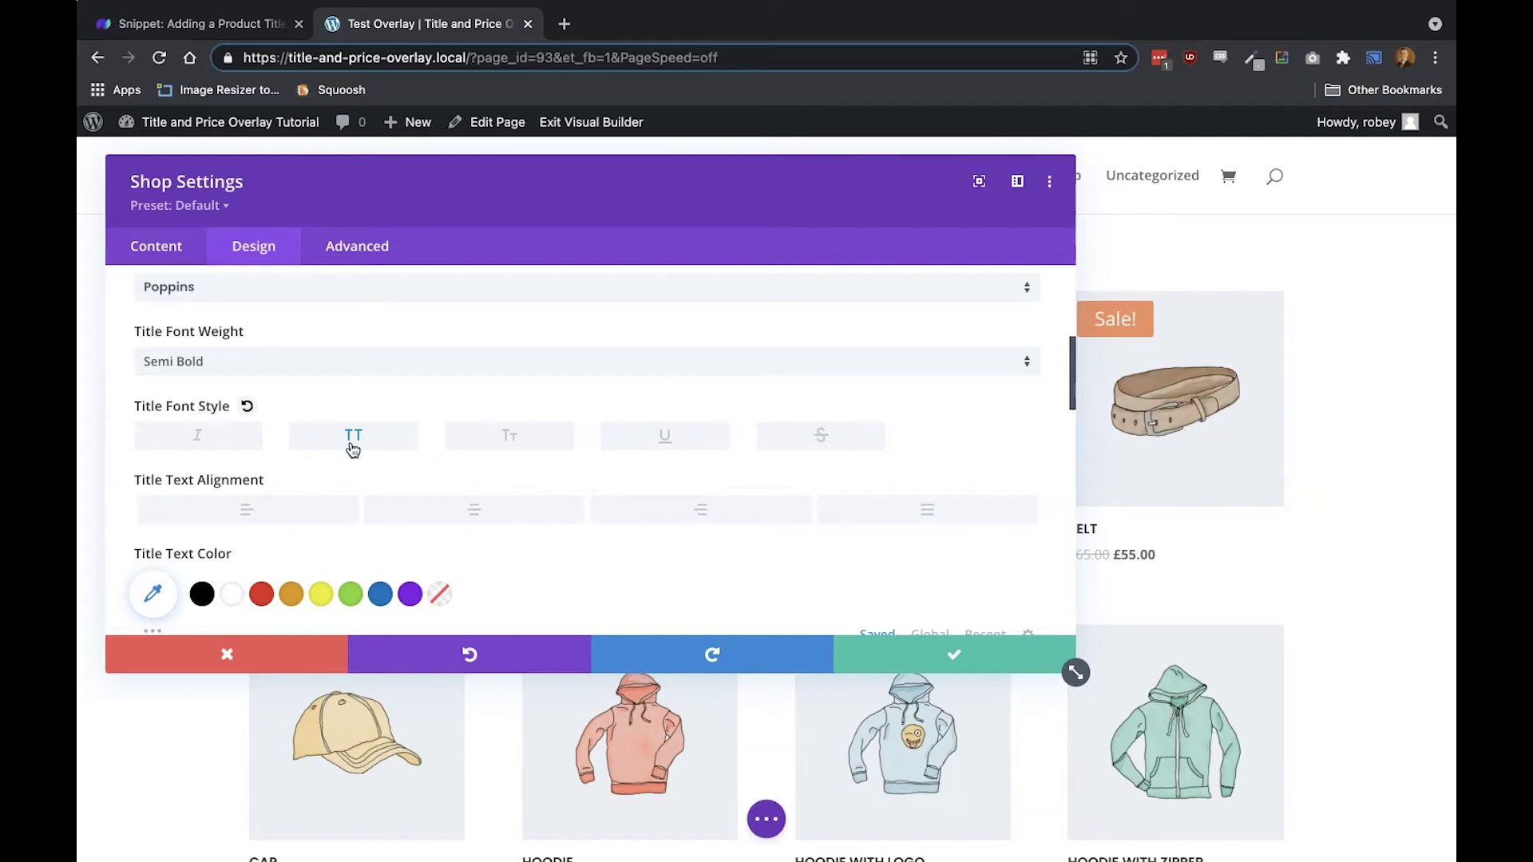
pyautogui.click(450, 511)
pyautogui.scroll(-3, 452, 515)
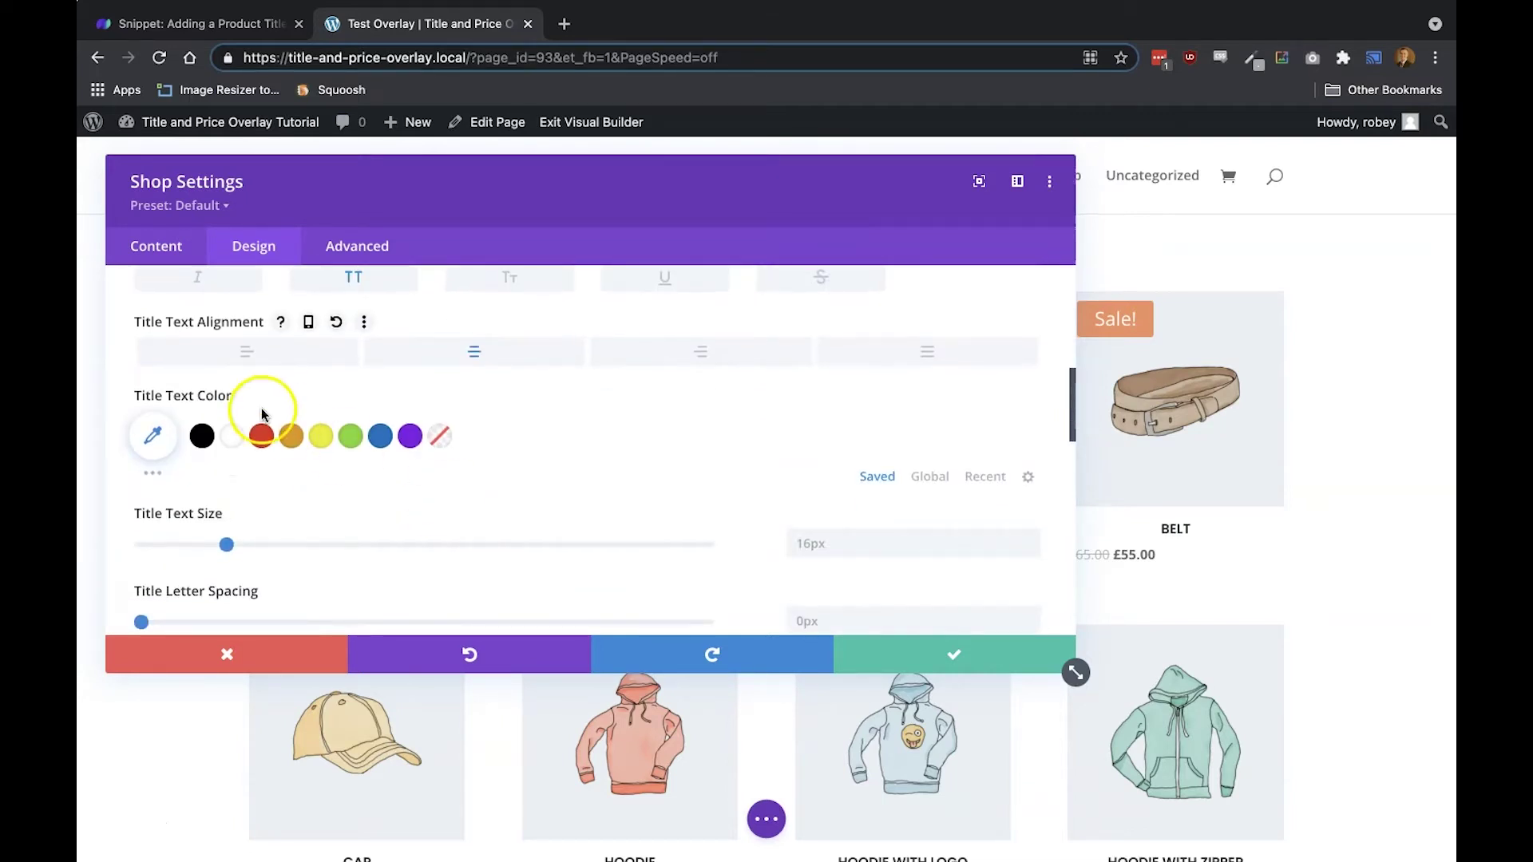
pyautogui.click(232, 437)
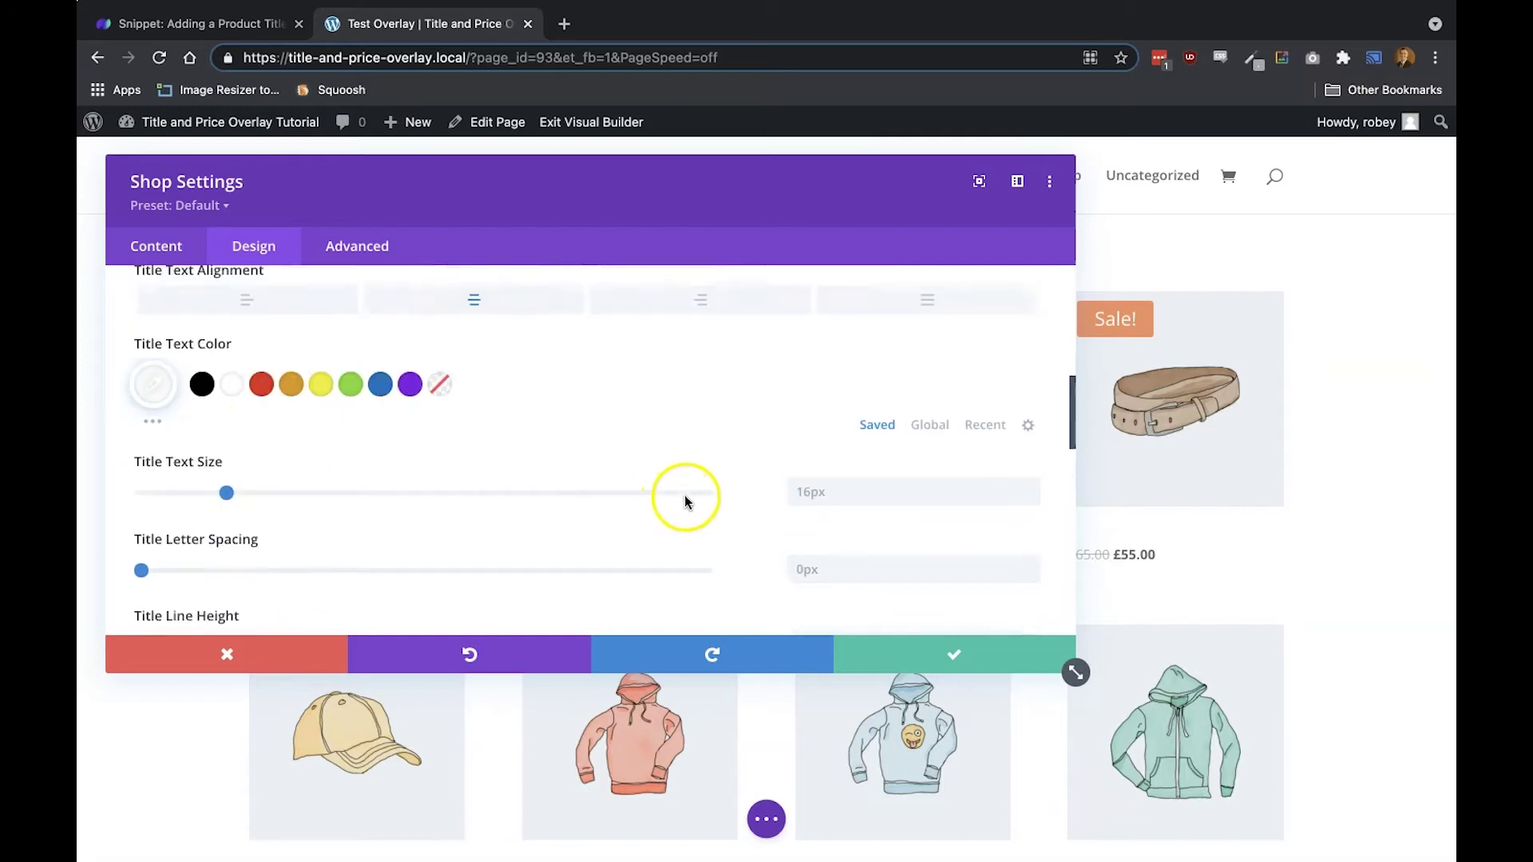
pyautogui.scroll(-1, 685, 501)
pyautogui.click(799, 463)
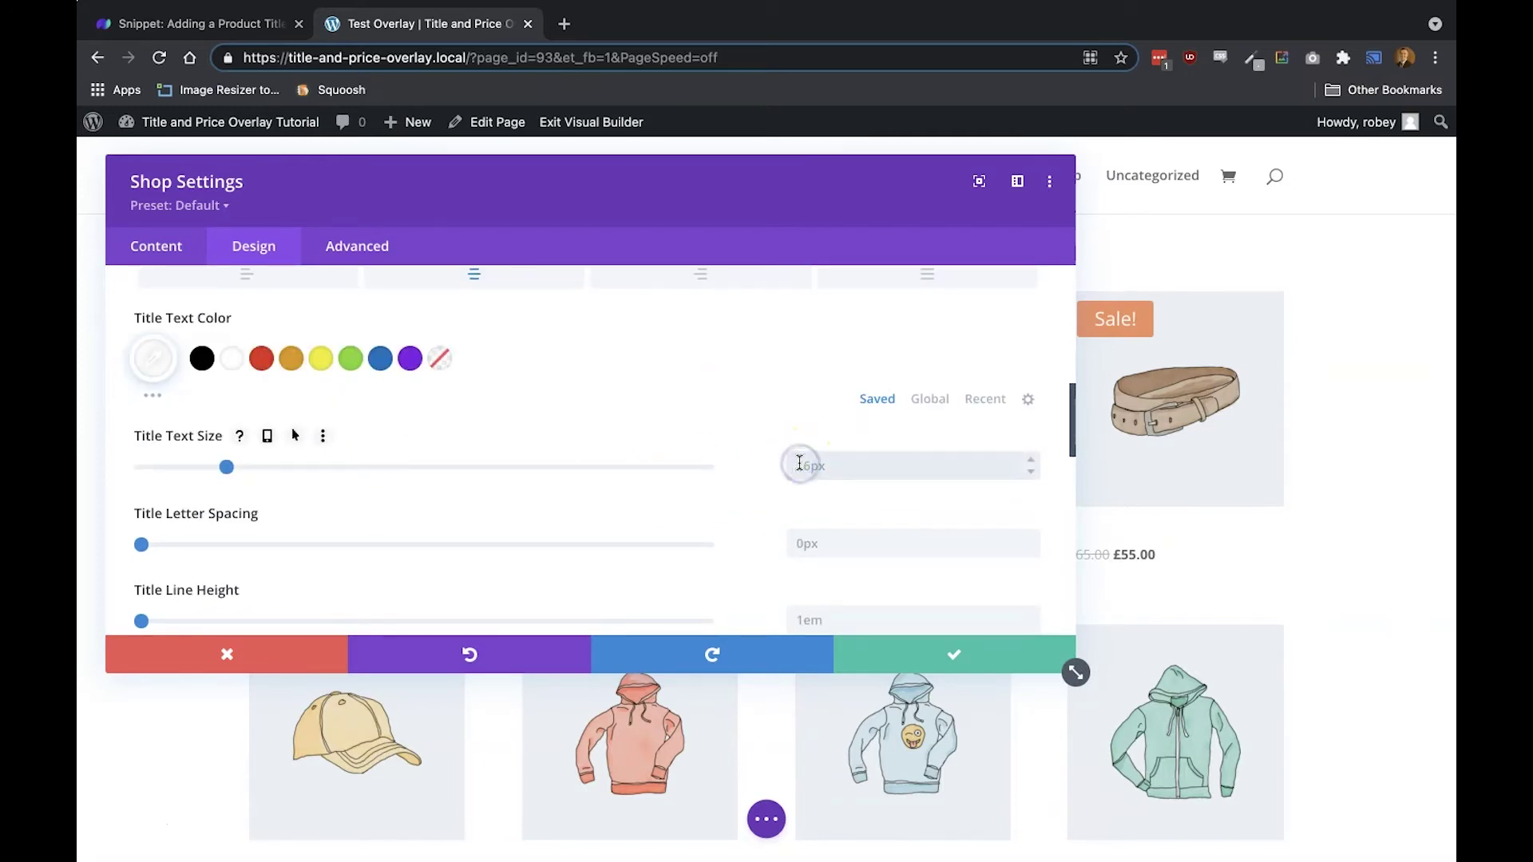
pyautogui.write('18px')
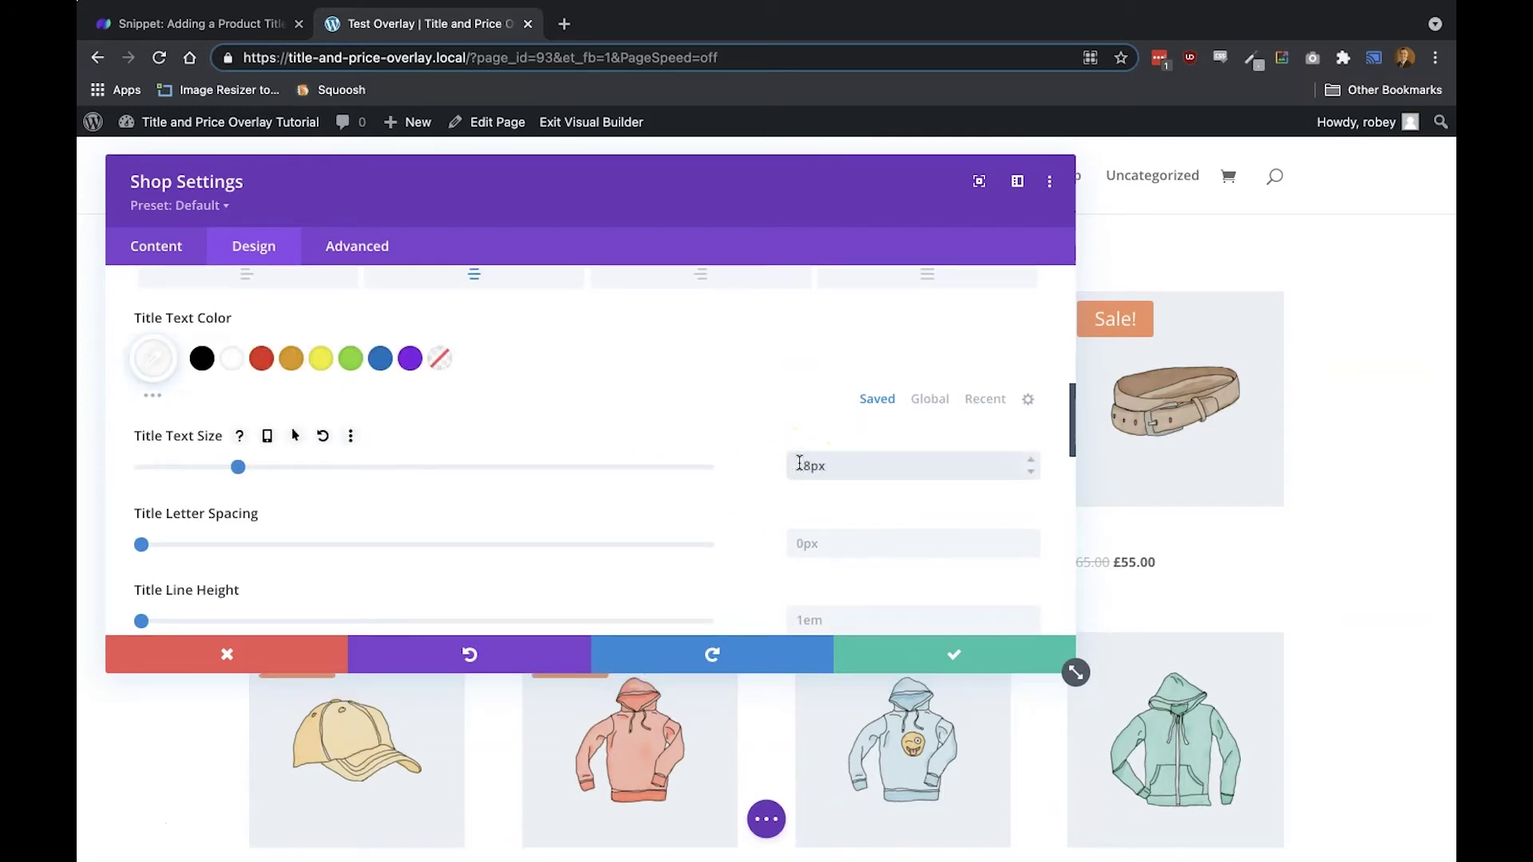
pyautogui.scroll(-3, 710, 472)
pyautogui.scroll(-3, 711, 472)
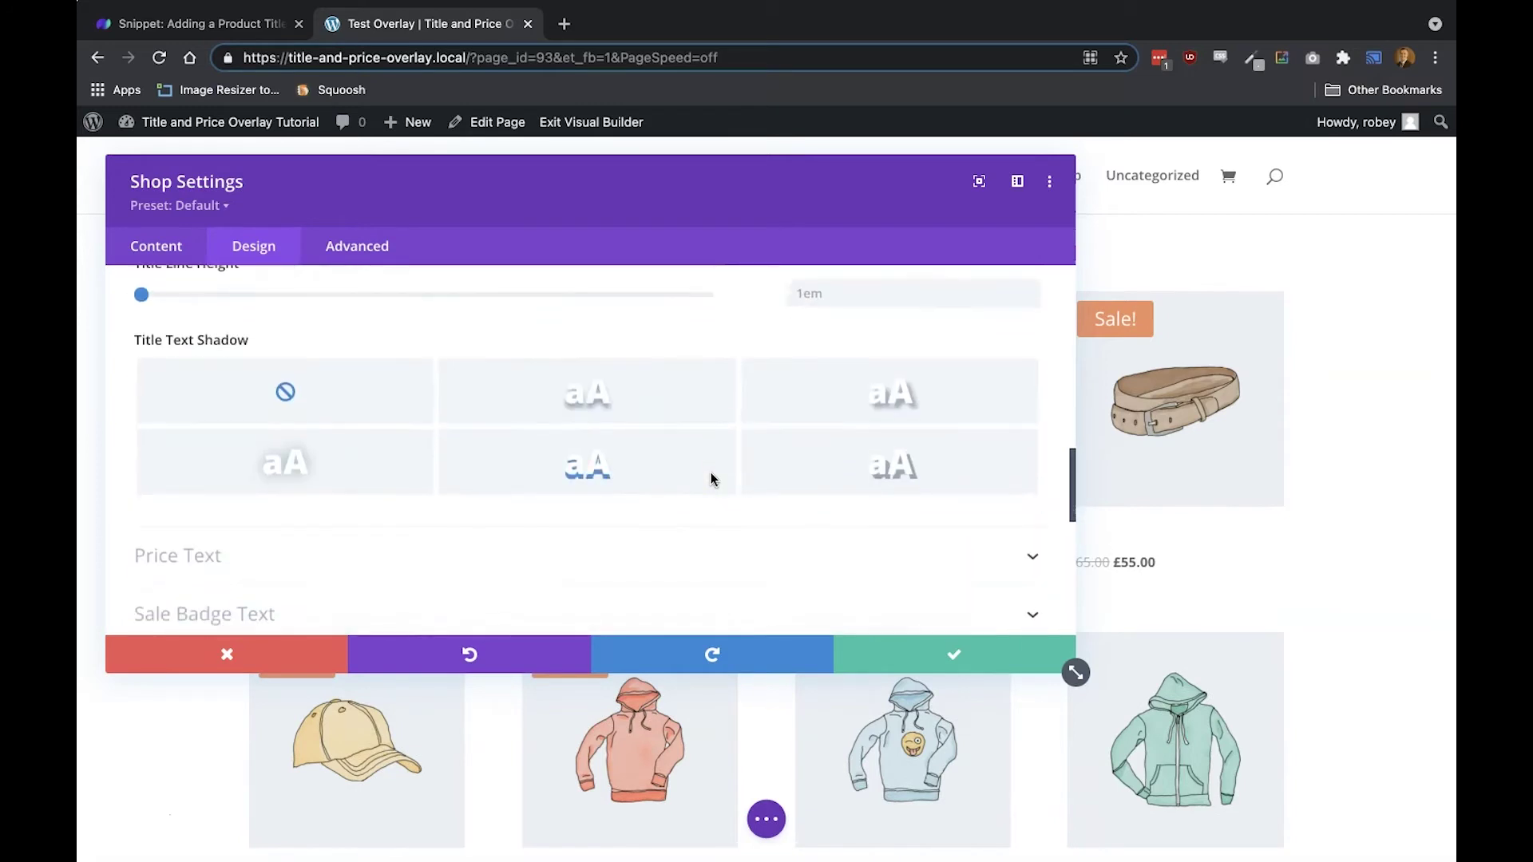
pyautogui.scroll(-1, 710, 477)
pyautogui.click(603, 373)
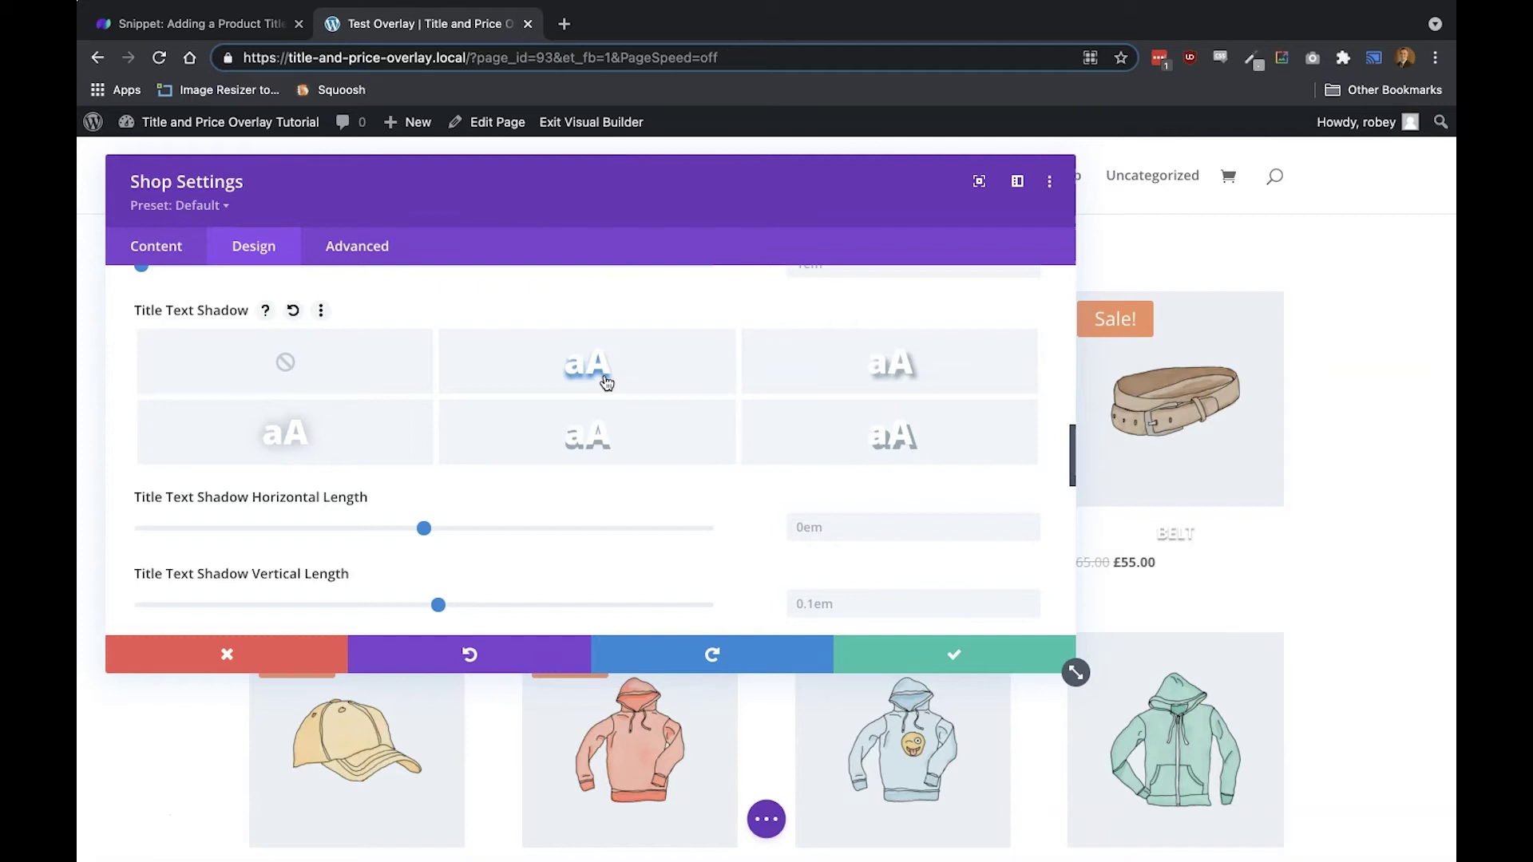
pyautogui.scroll(-5, 537, 468)
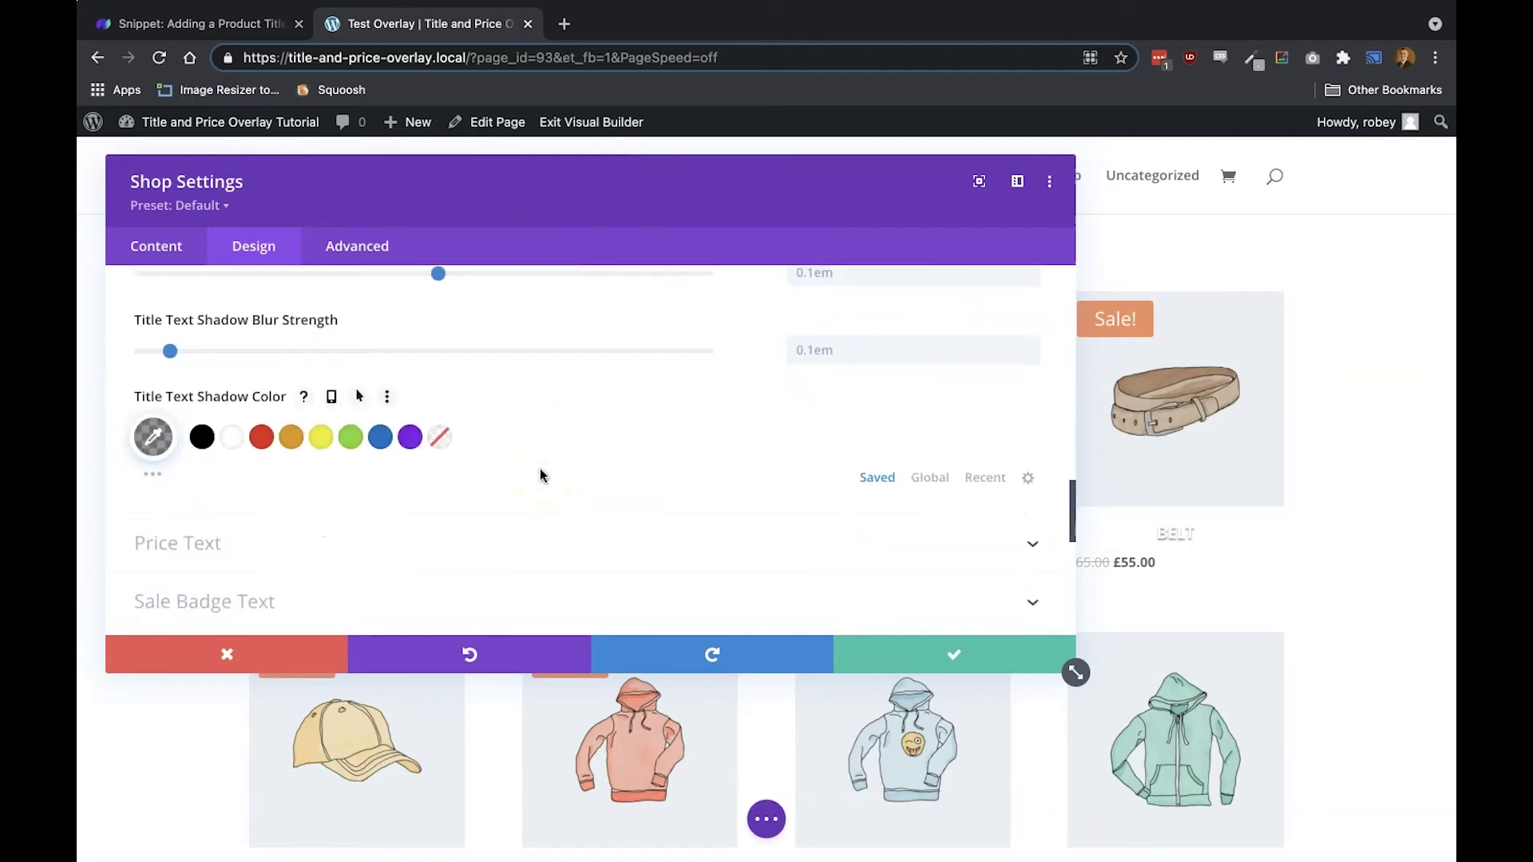
# Set the price text font to Poppins Light.
pyautogui.scroll(-3, 539, 476)
pyautogui.click(462, 346)
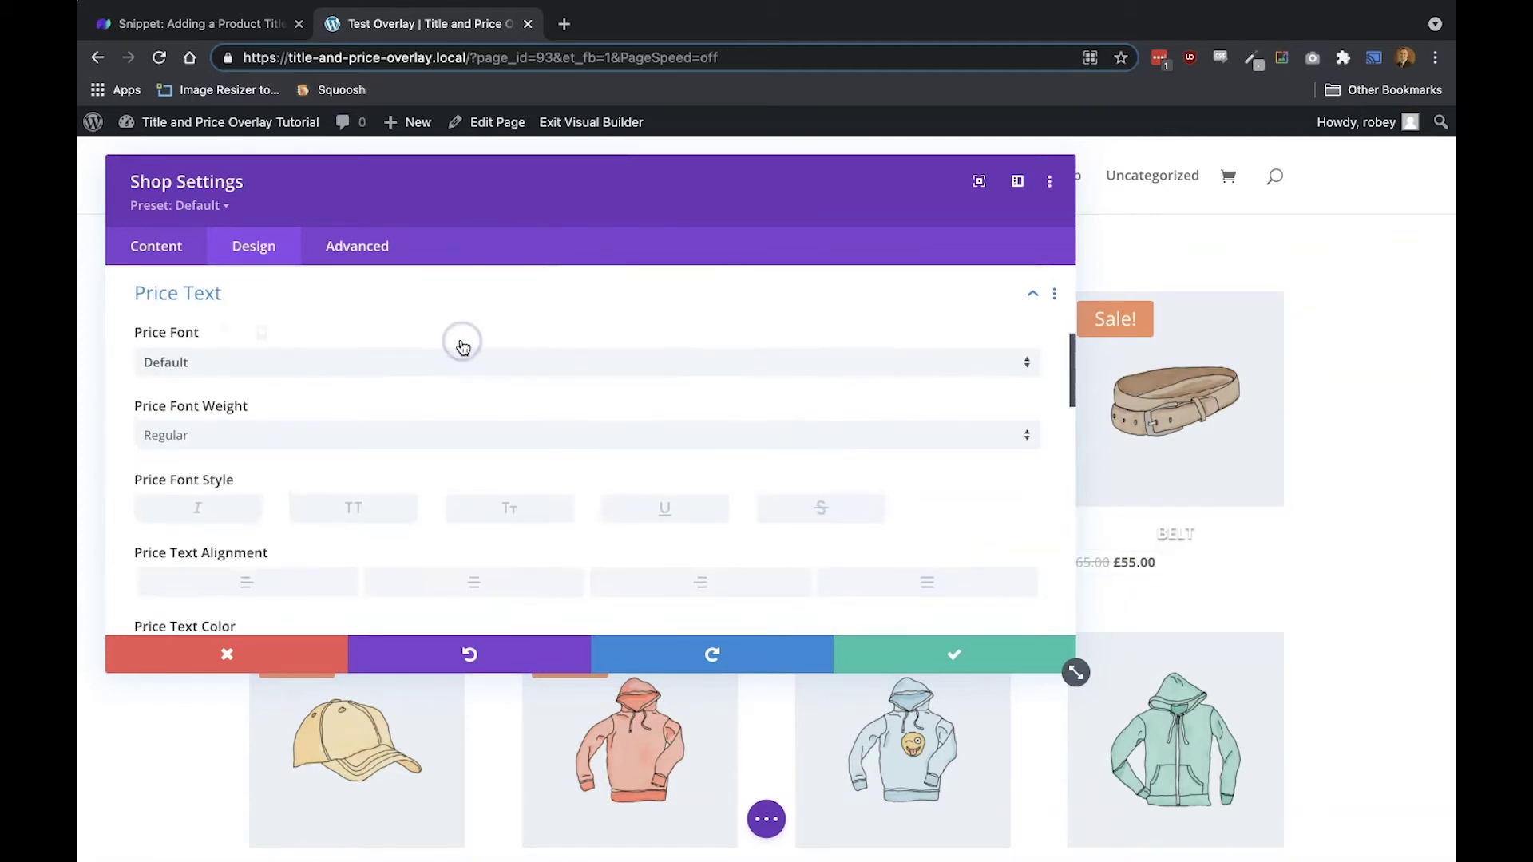
pyautogui.click(386, 359)
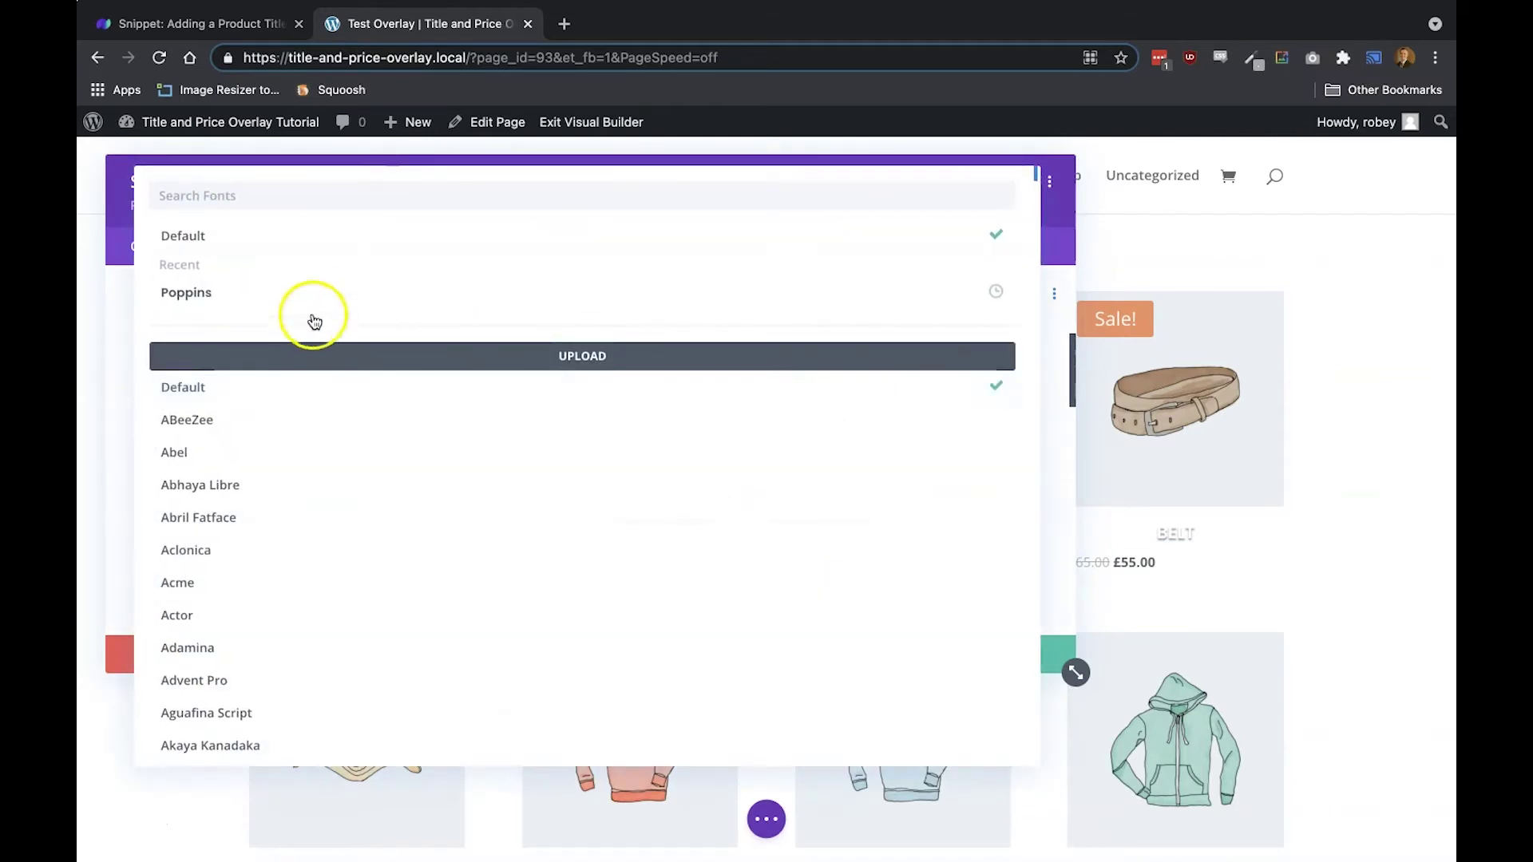
pyautogui.click(318, 297)
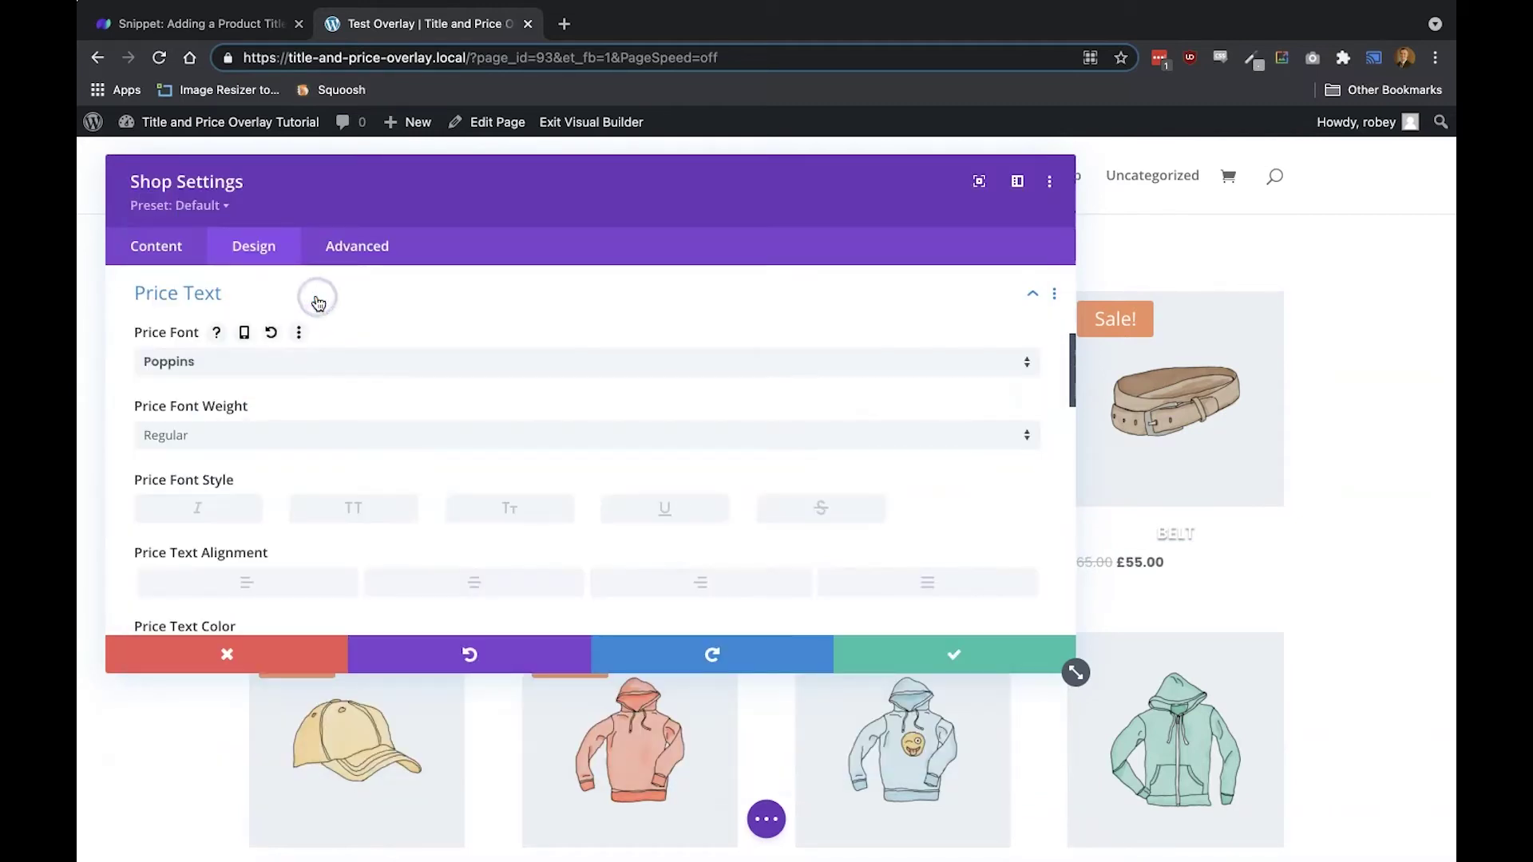
pyautogui.click(258, 431)
pyautogui.click(236, 523)
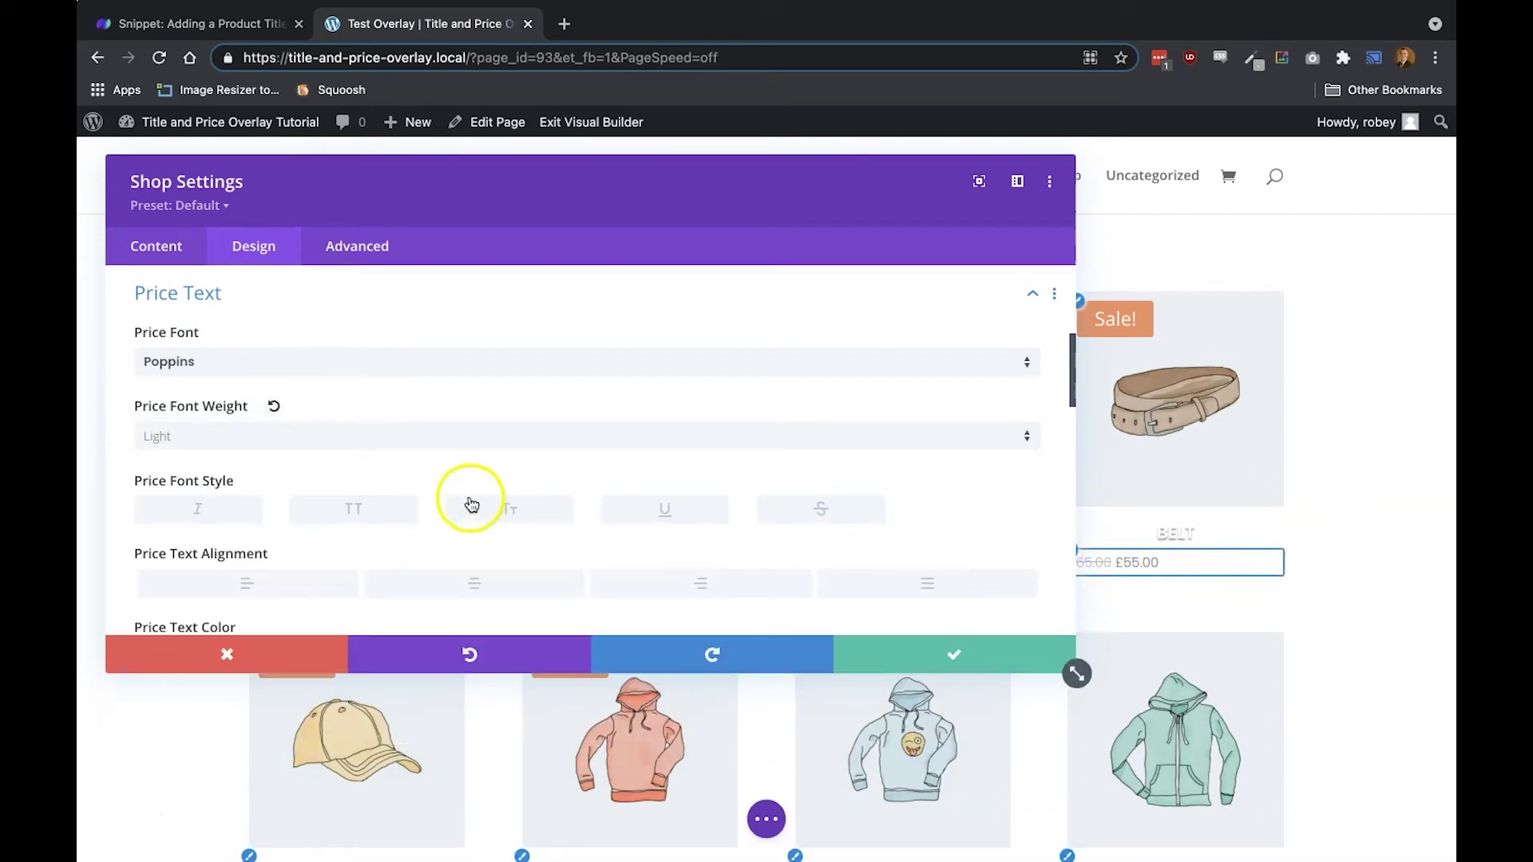
# Make prices centred, white and 18px with the second text-shadow preset.
pyautogui.scroll(-2, 370, 564)
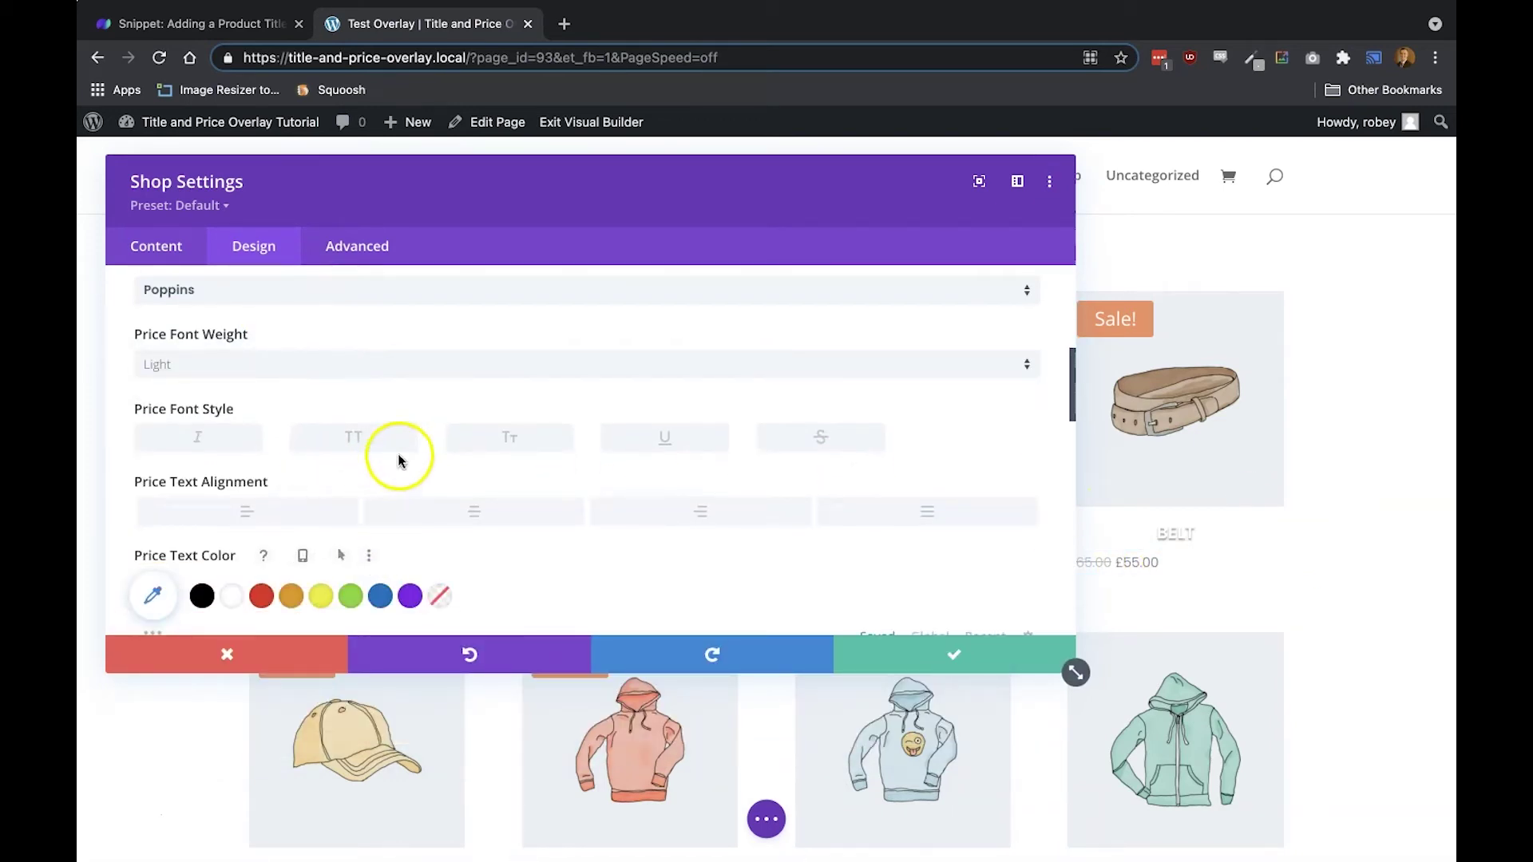
pyautogui.click(477, 512)
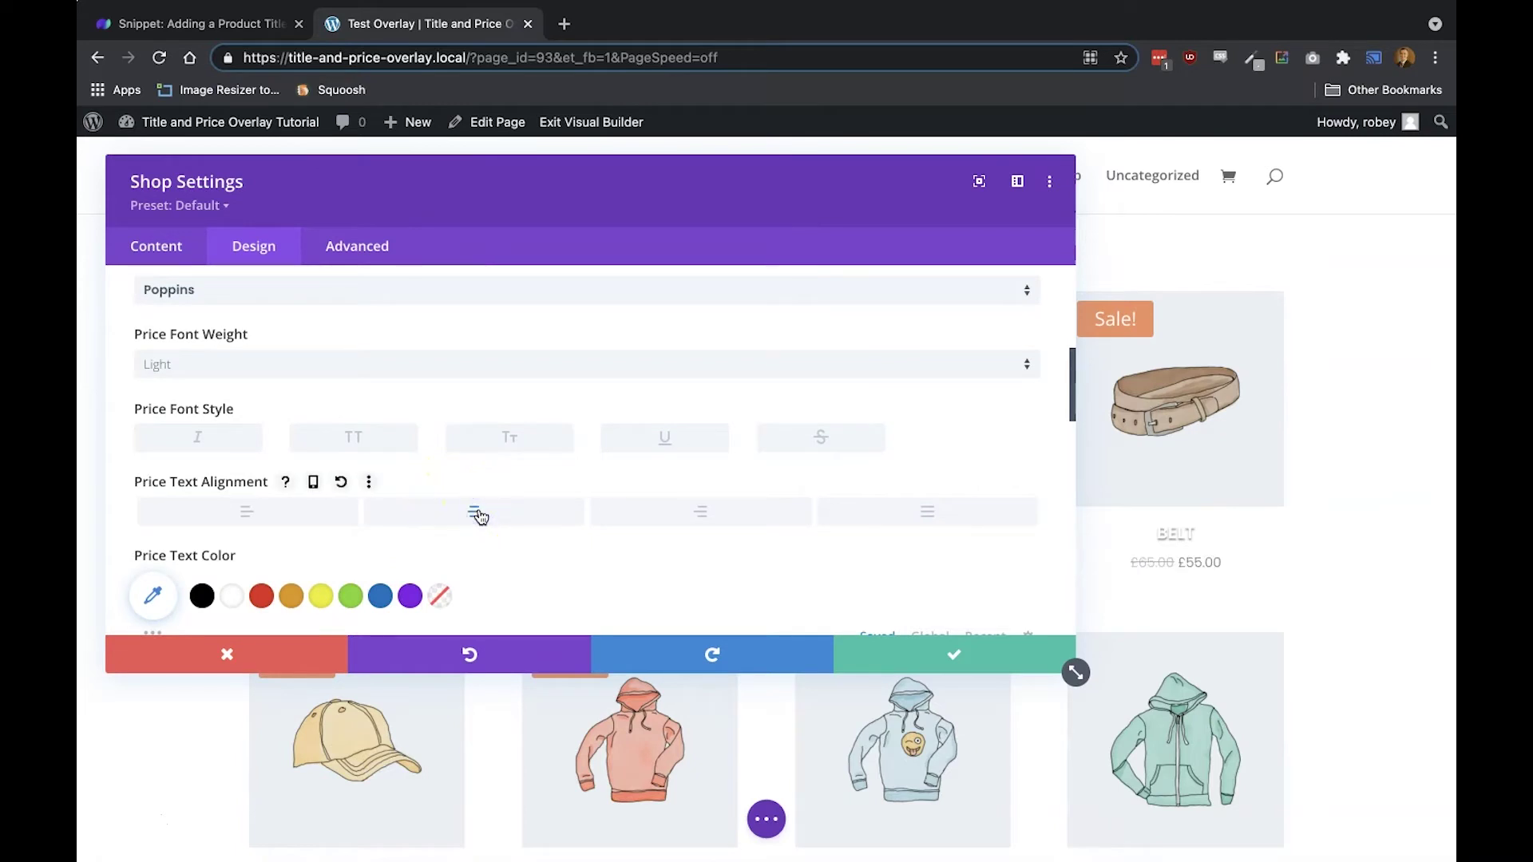
pyautogui.scroll(-3, 479, 515)
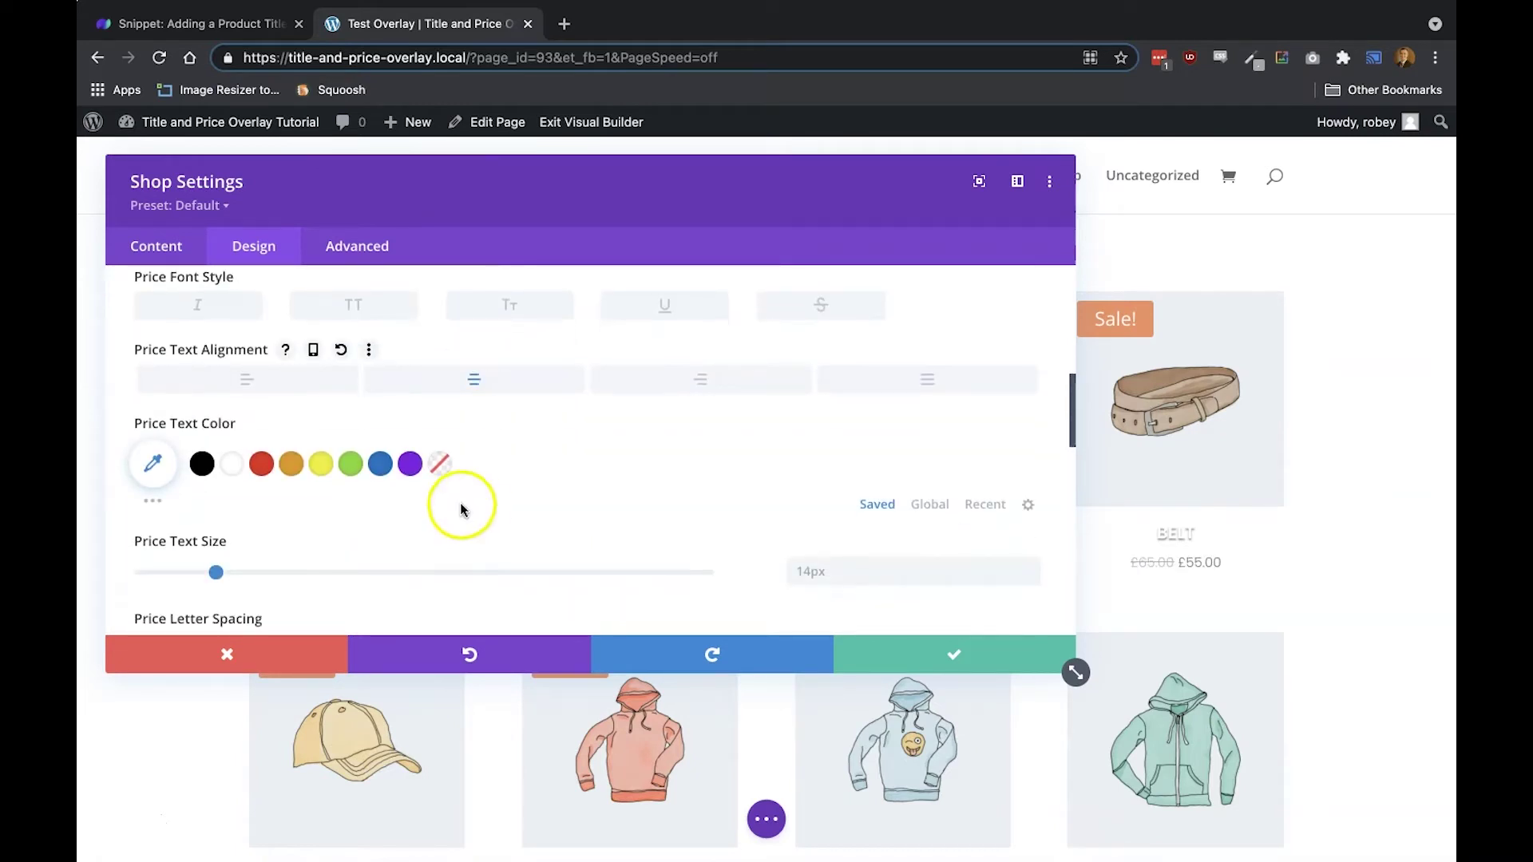
pyautogui.click(229, 465)
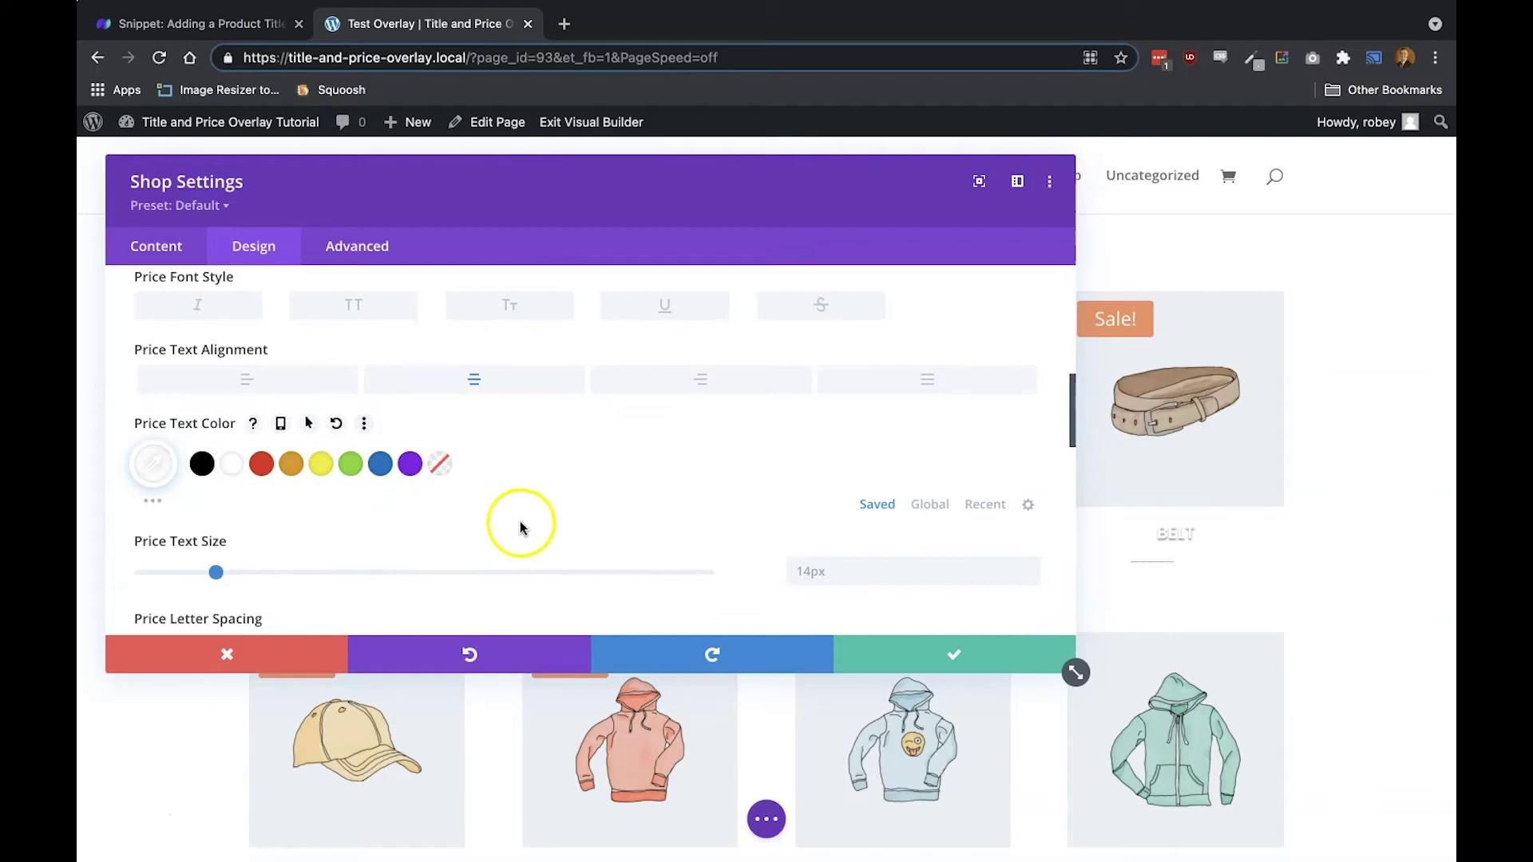
pyautogui.scroll(-2, 523, 521)
pyautogui.click(832, 480)
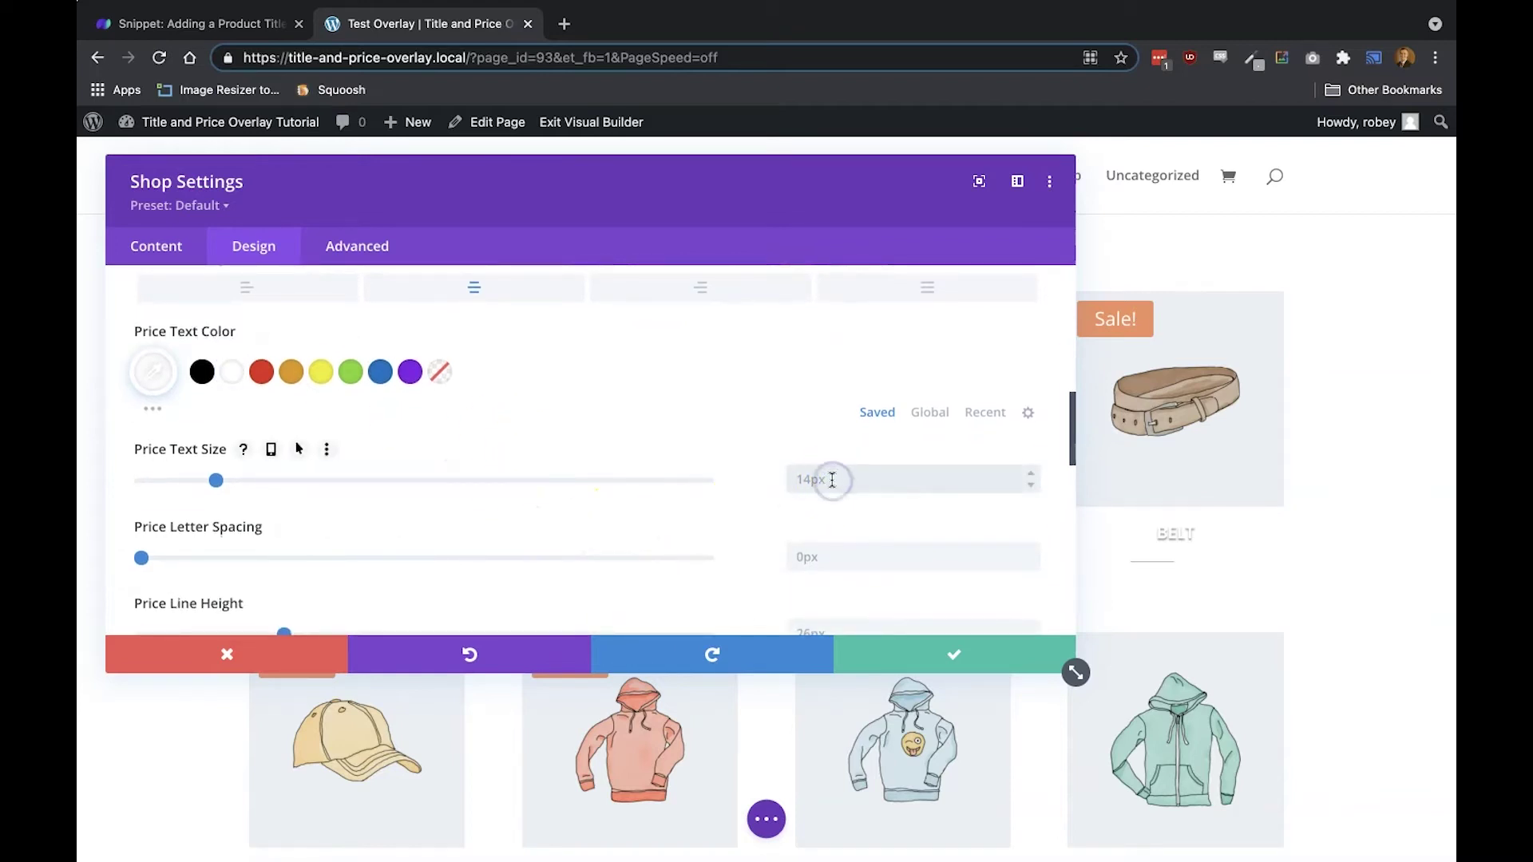
pyautogui.write('18px')
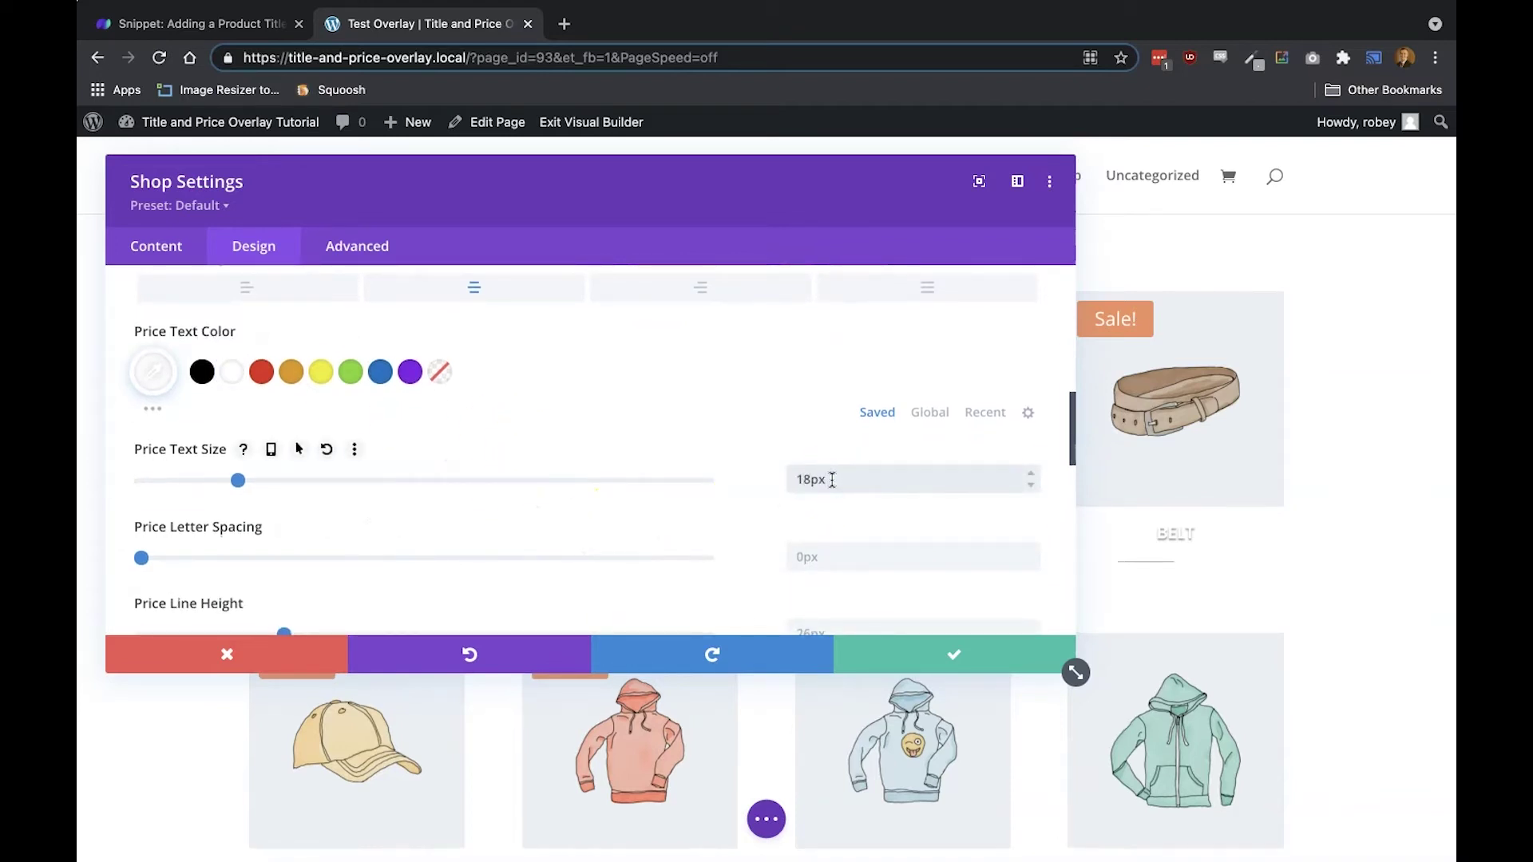
pyautogui.scroll(-5, 832, 480)
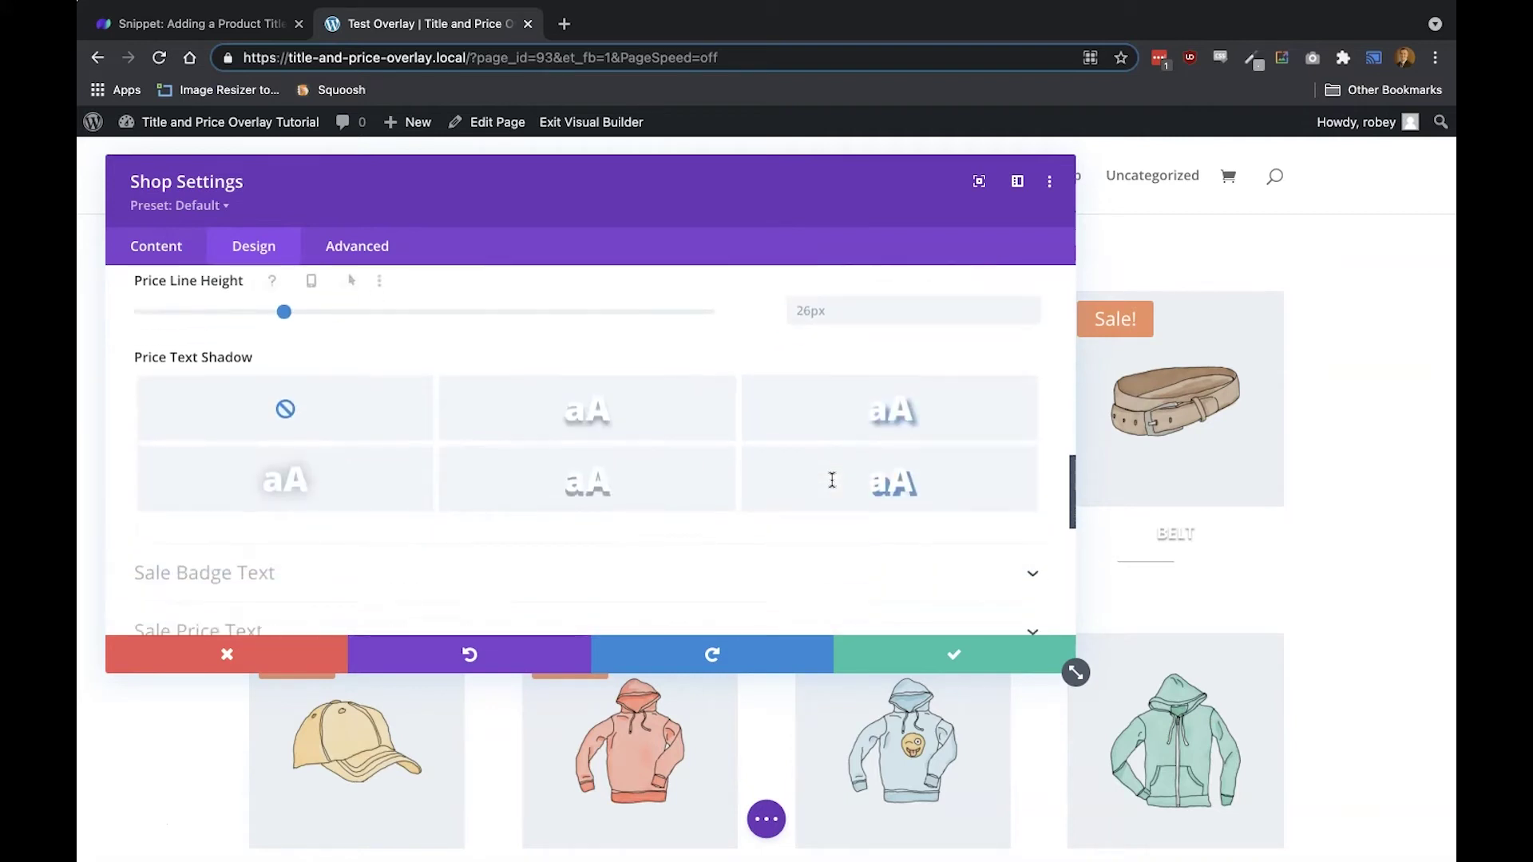
pyautogui.click(660, 381)
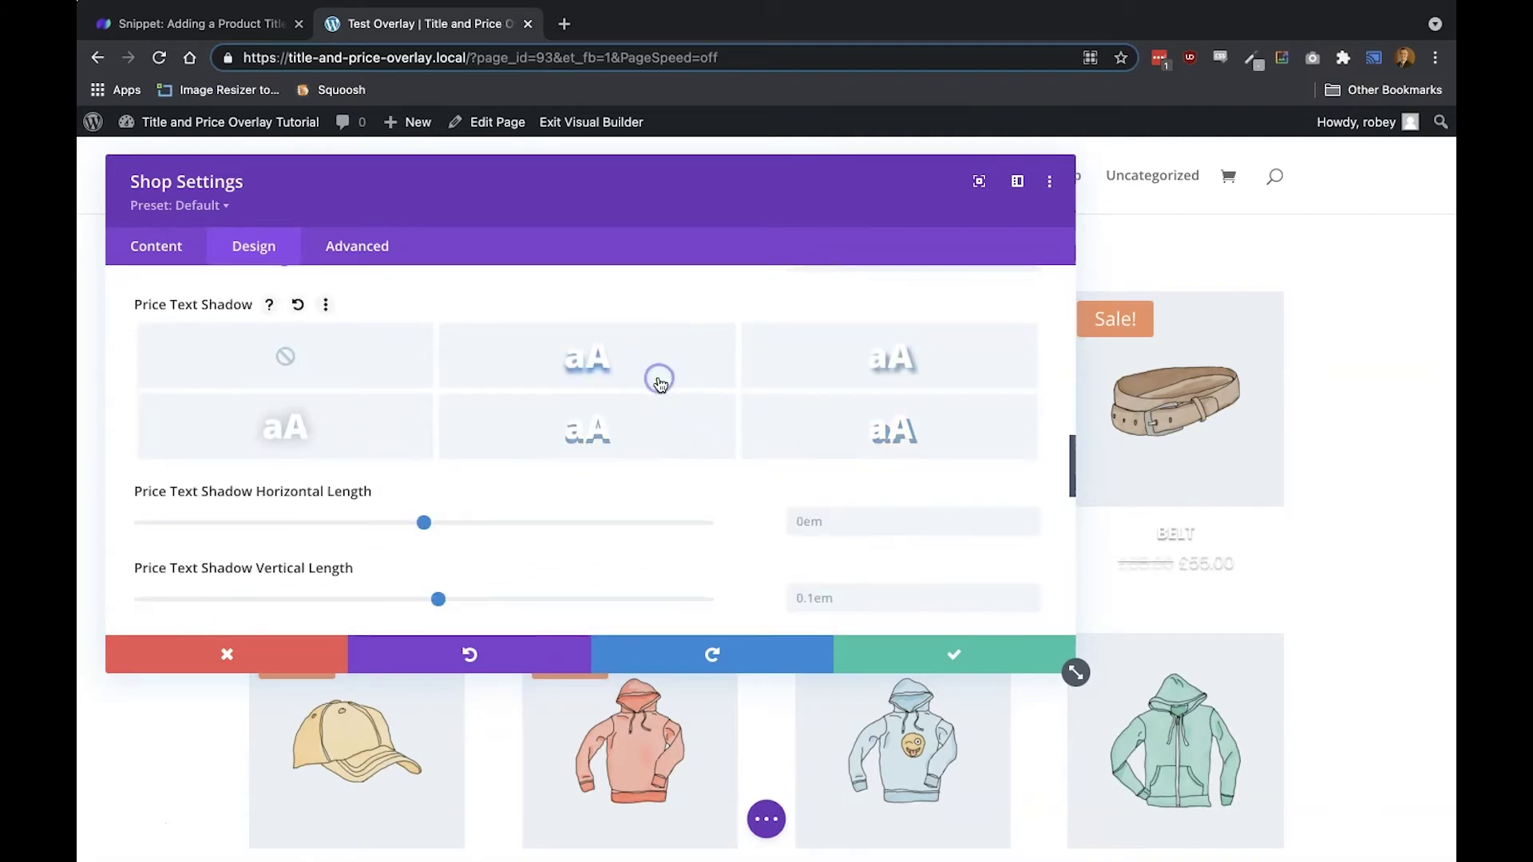
pyautogui.scroll(-6, 660, 384)
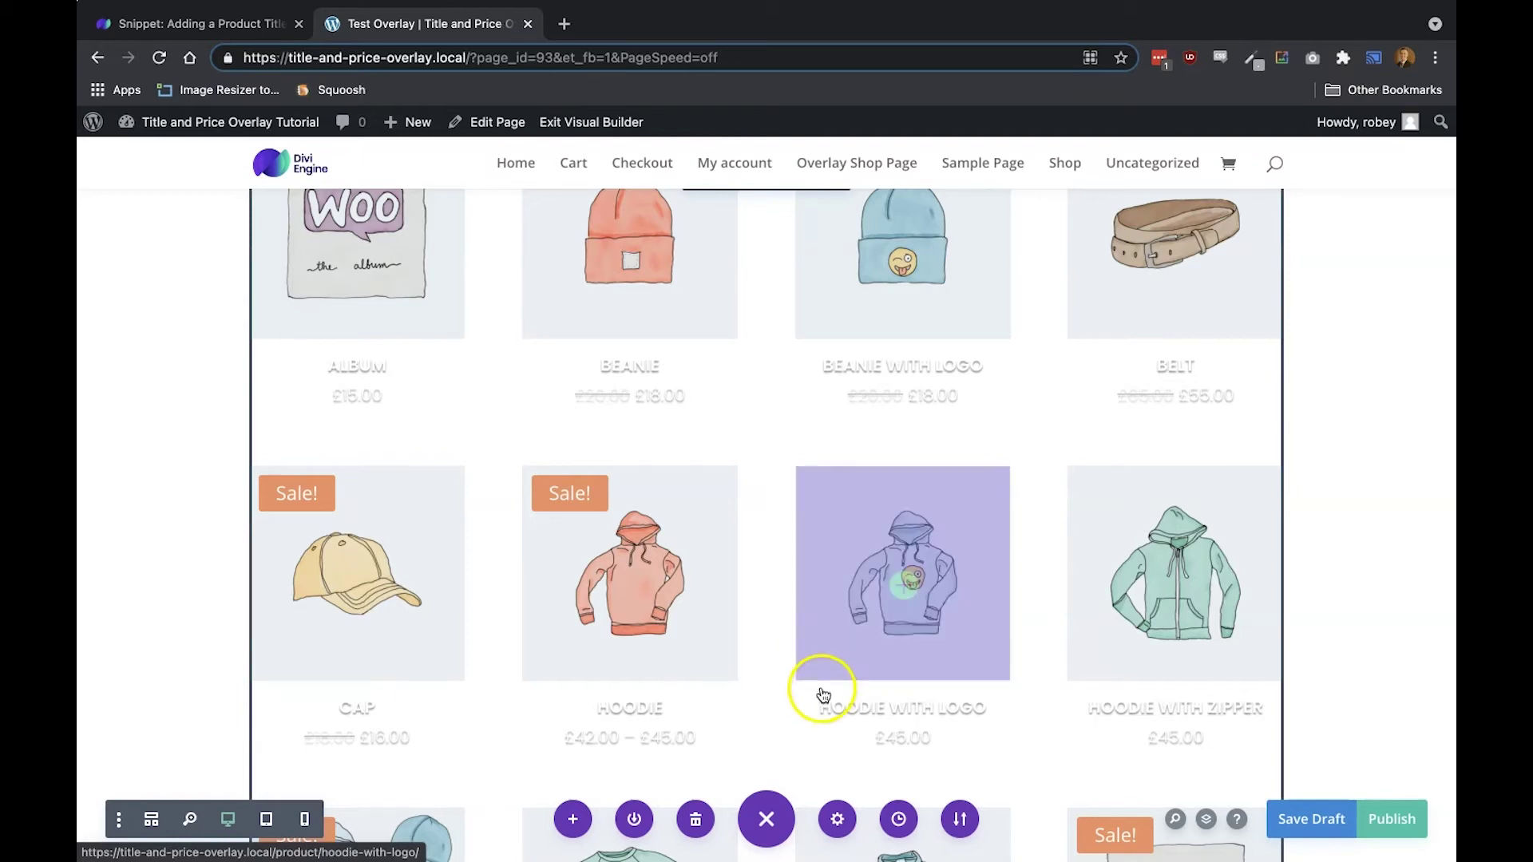
# Show the Layers panel expanded through Section, Row and Column down to the Shop module.
pyautogui.scroll(-2, 821, 693)
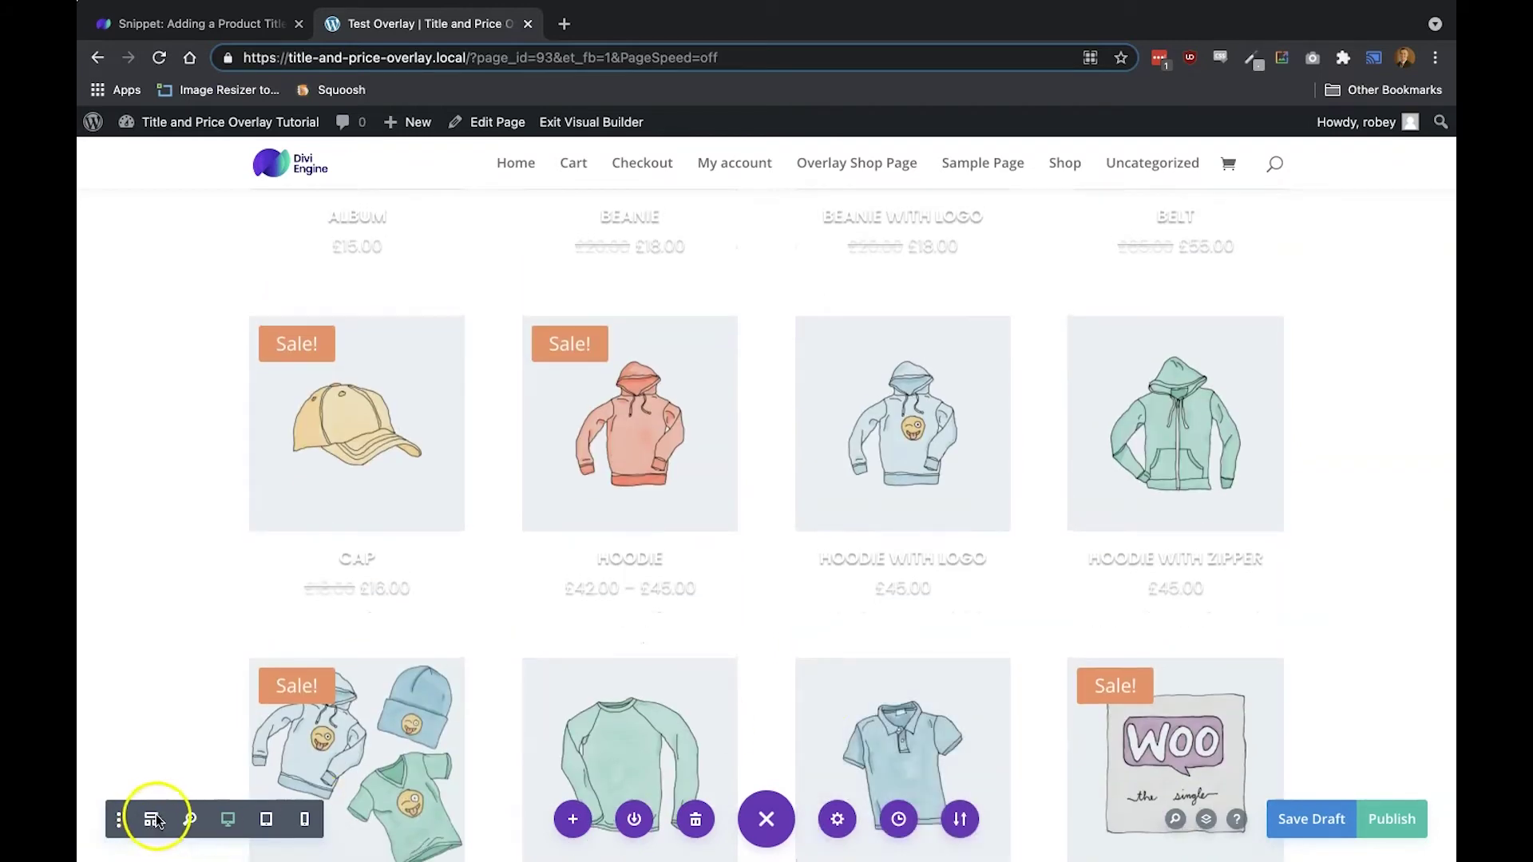
pyautogui.click(1208, 819)
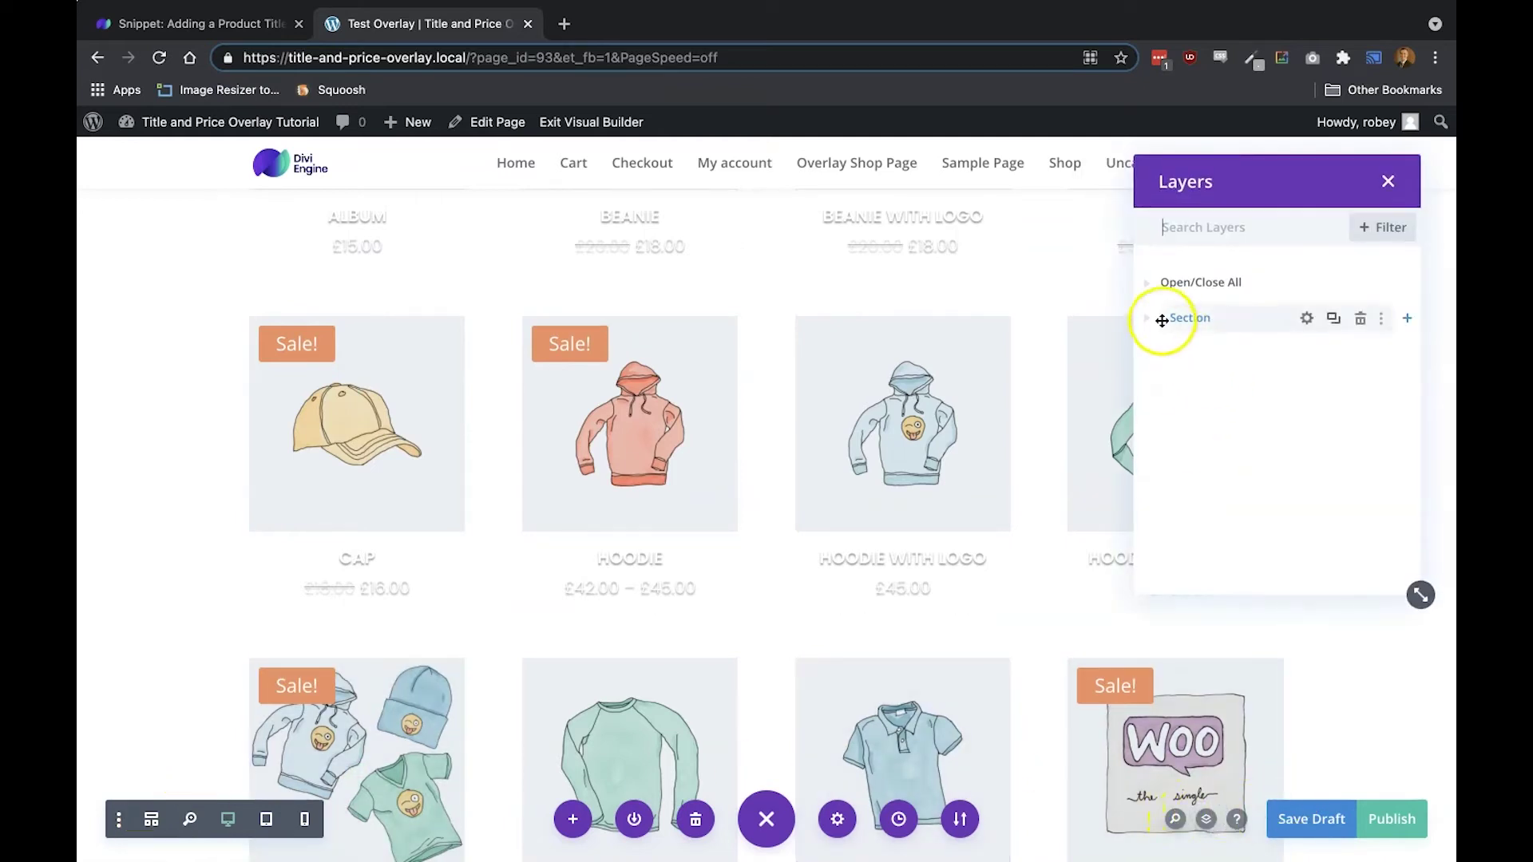
pyautogui.click(1151, 320)
pyautogui.click(1163, 355)
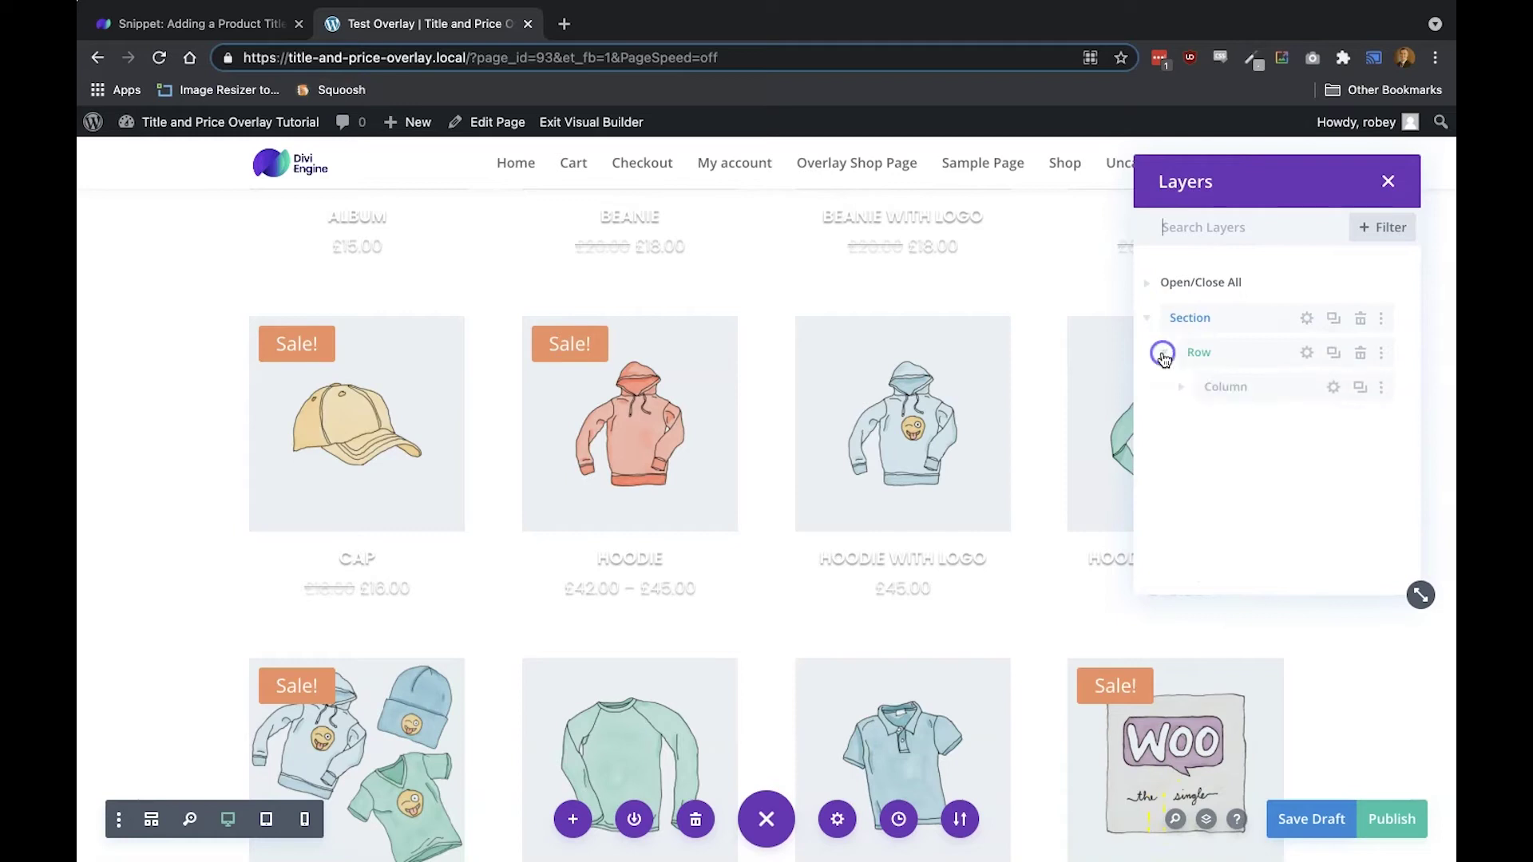
pyautogui.click(1180, 388)
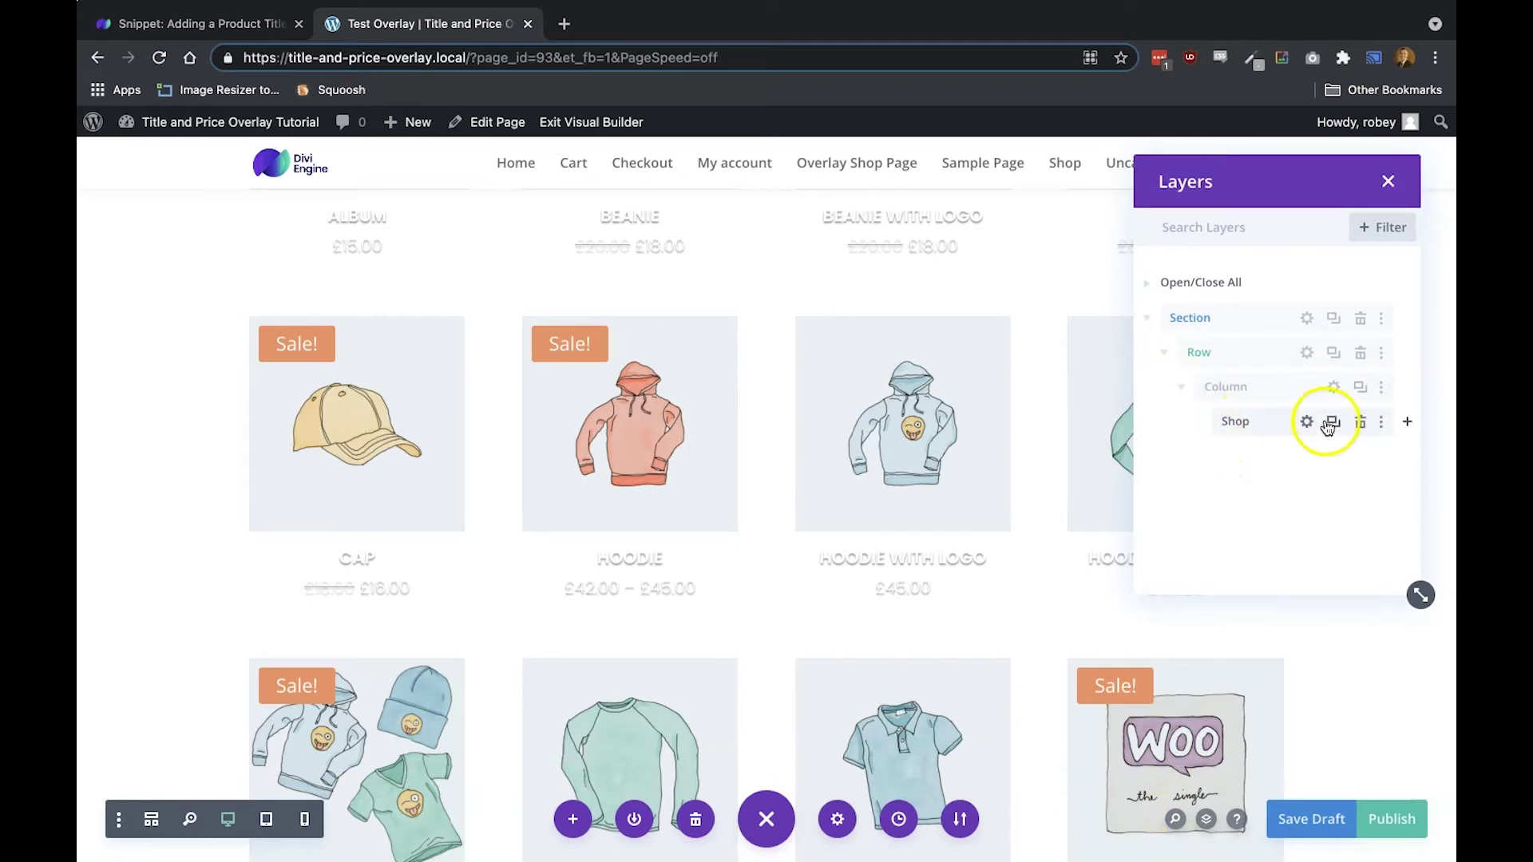
# Insert a Code module after the Shop module and focus its empty code field.
pyautogui.click(1407, 422)
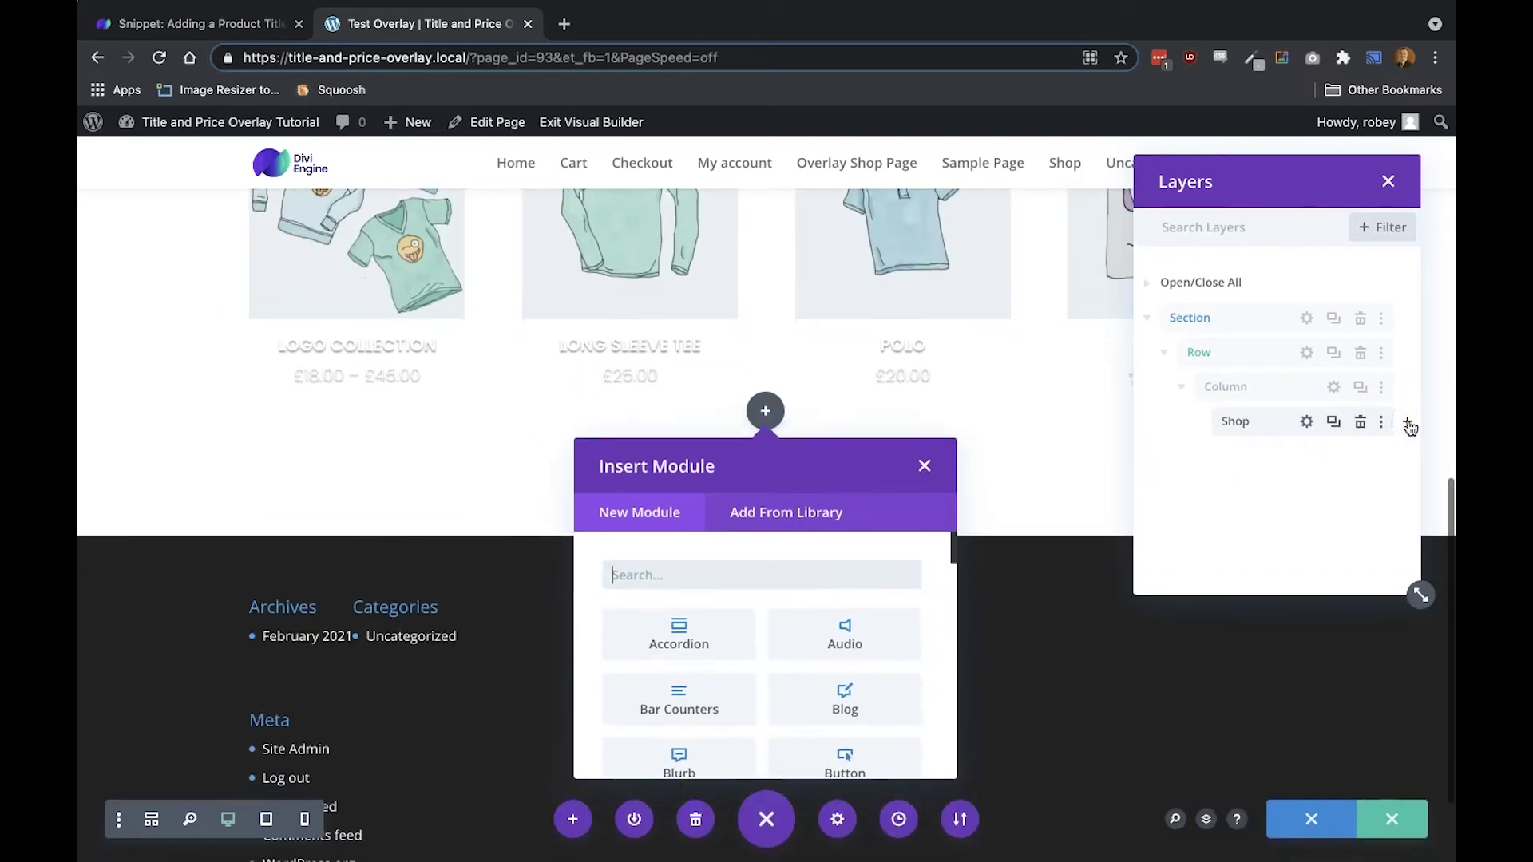
pyautogui.write('code')
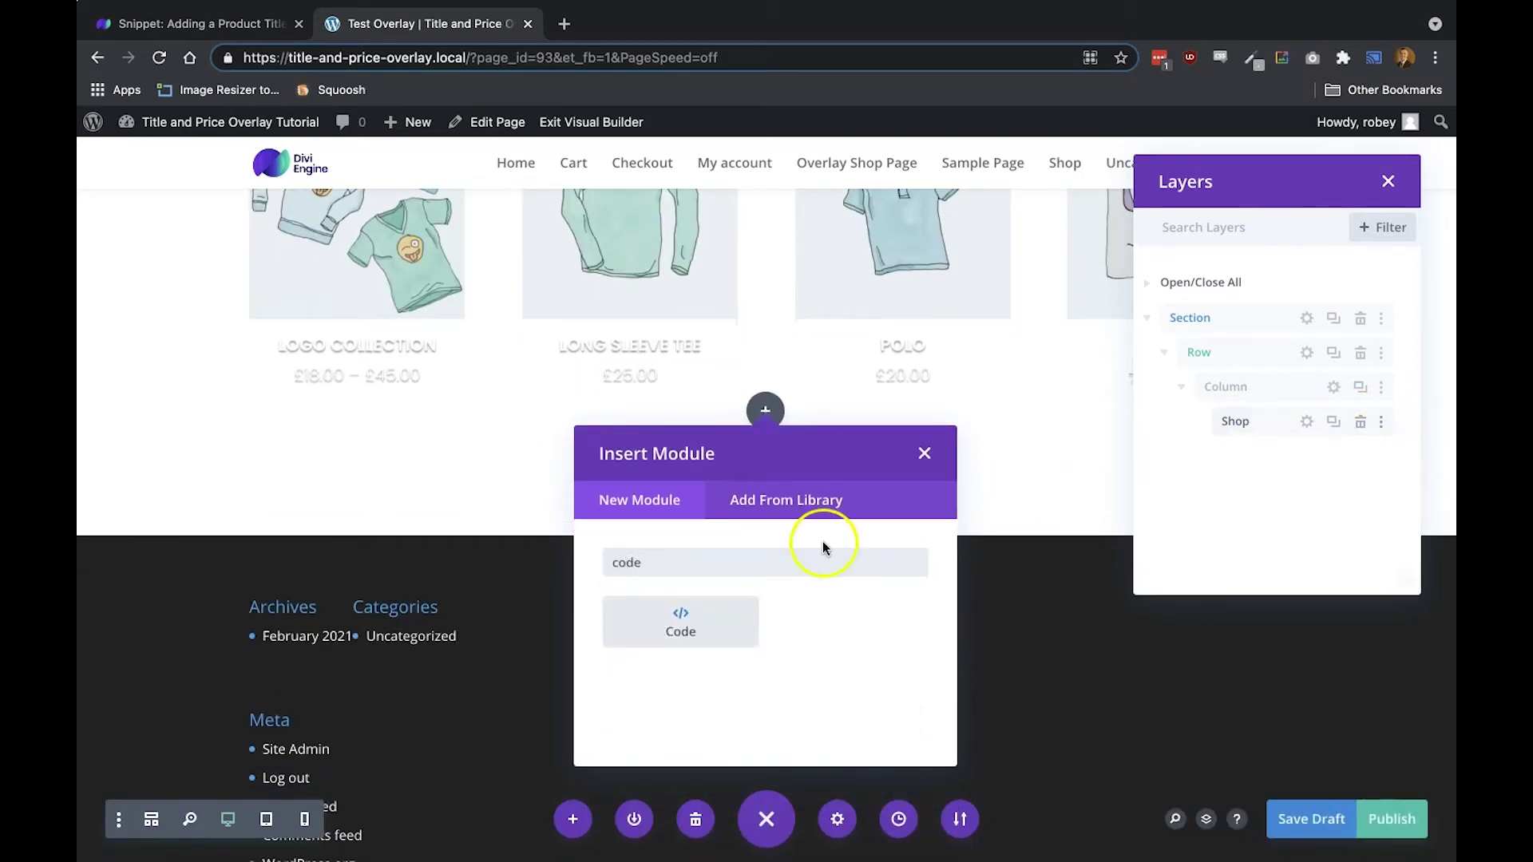
pyautogui.click(696, 622)
pyautogui.click(427, 415)
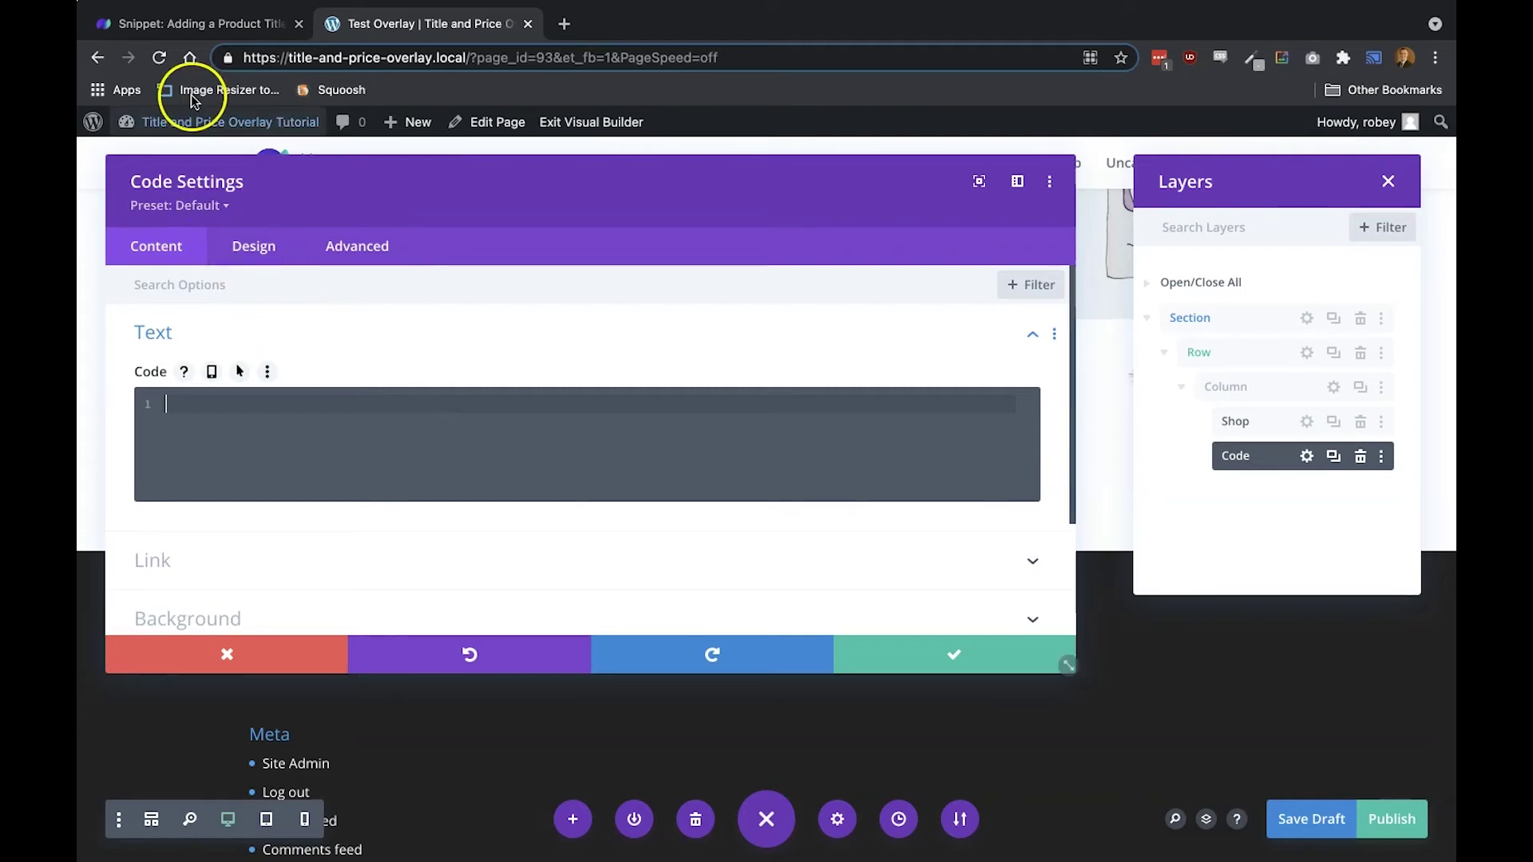
# In the tutorial article, select Step 2's jQuery snippet for the Code Module.
pyautogui.click(223, 35)
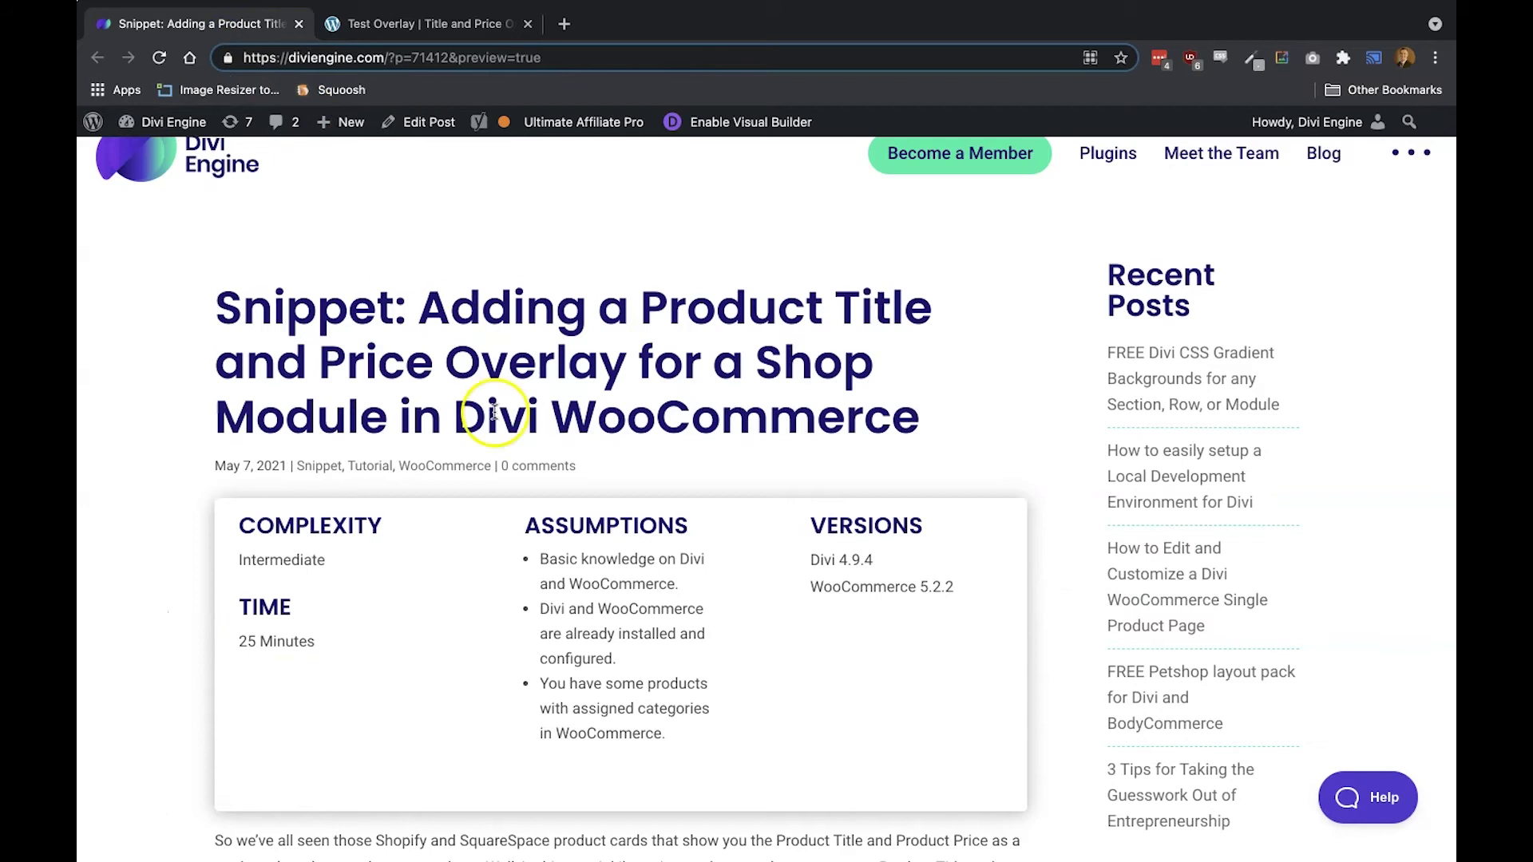
pyautogui.scroll(-5, 530, 495)
pyautogui.scroll(-10, 529, 495)
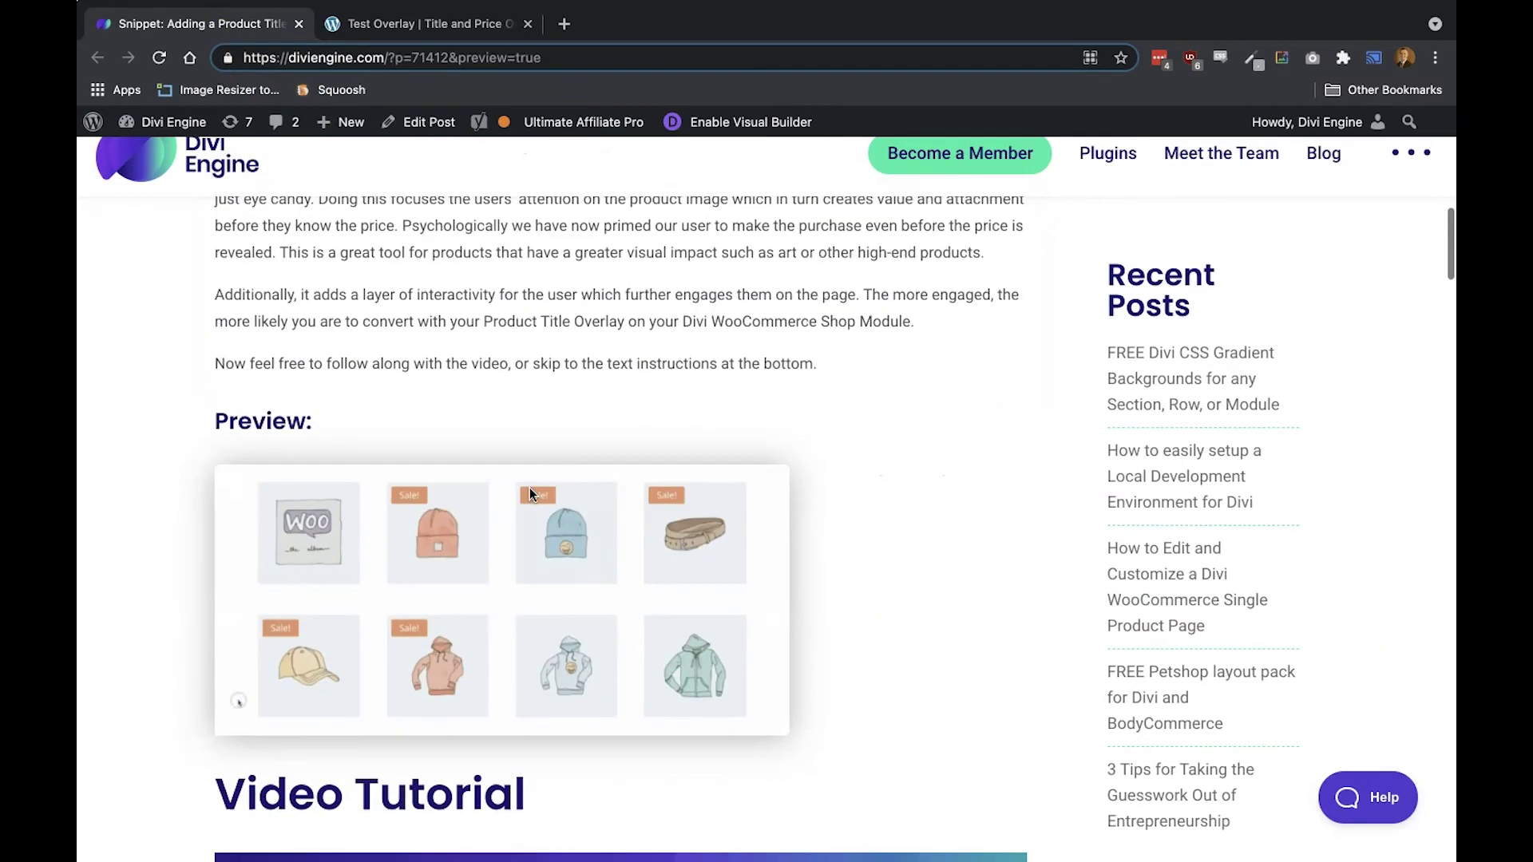
pyautogui.scroll(-4, 530, 495)
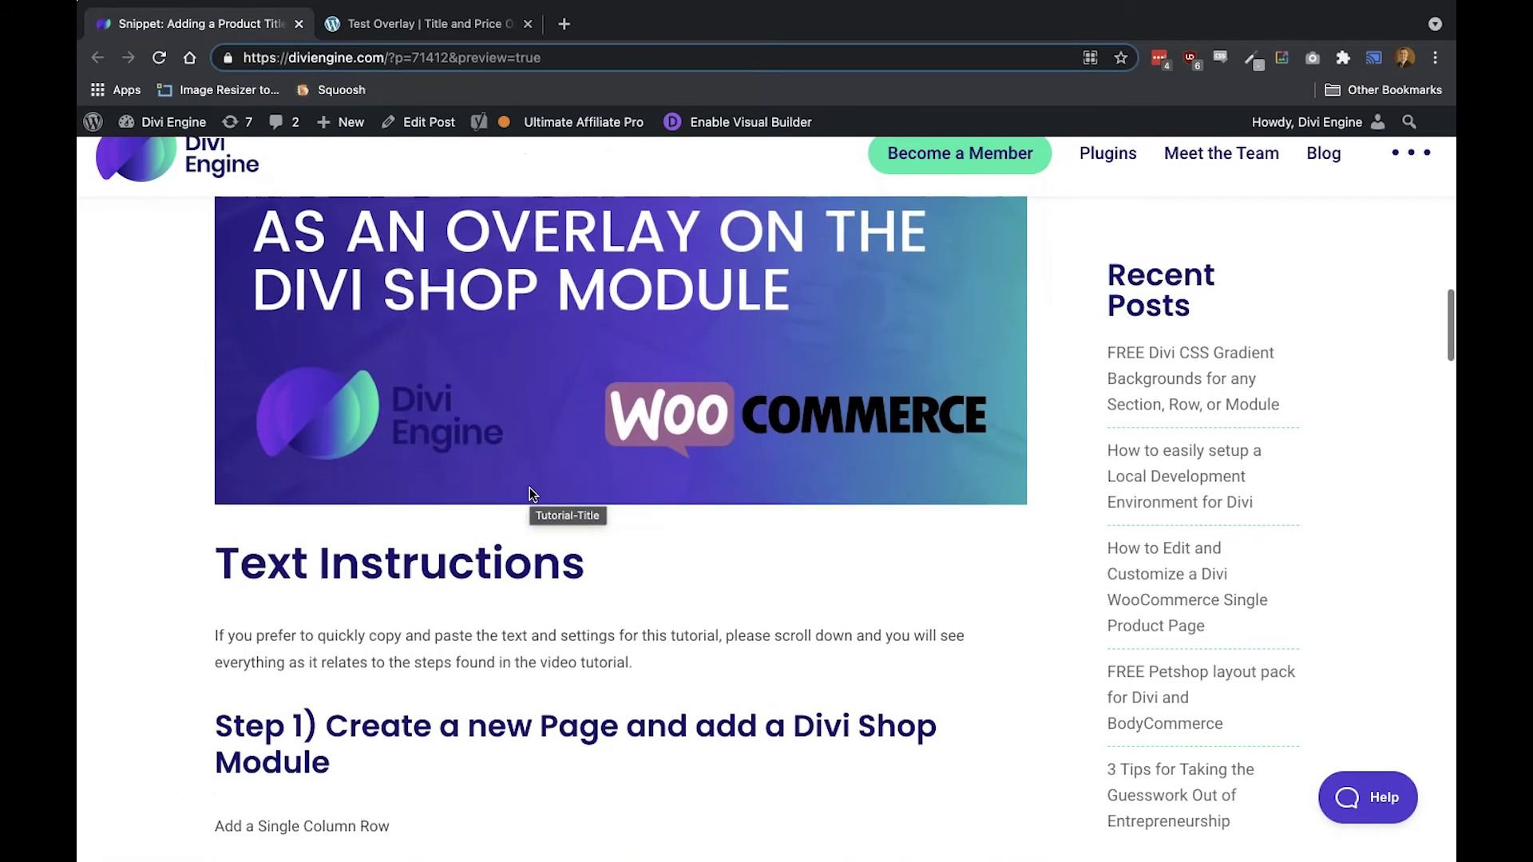
pyautogui.scroll(-20, 529, 489)
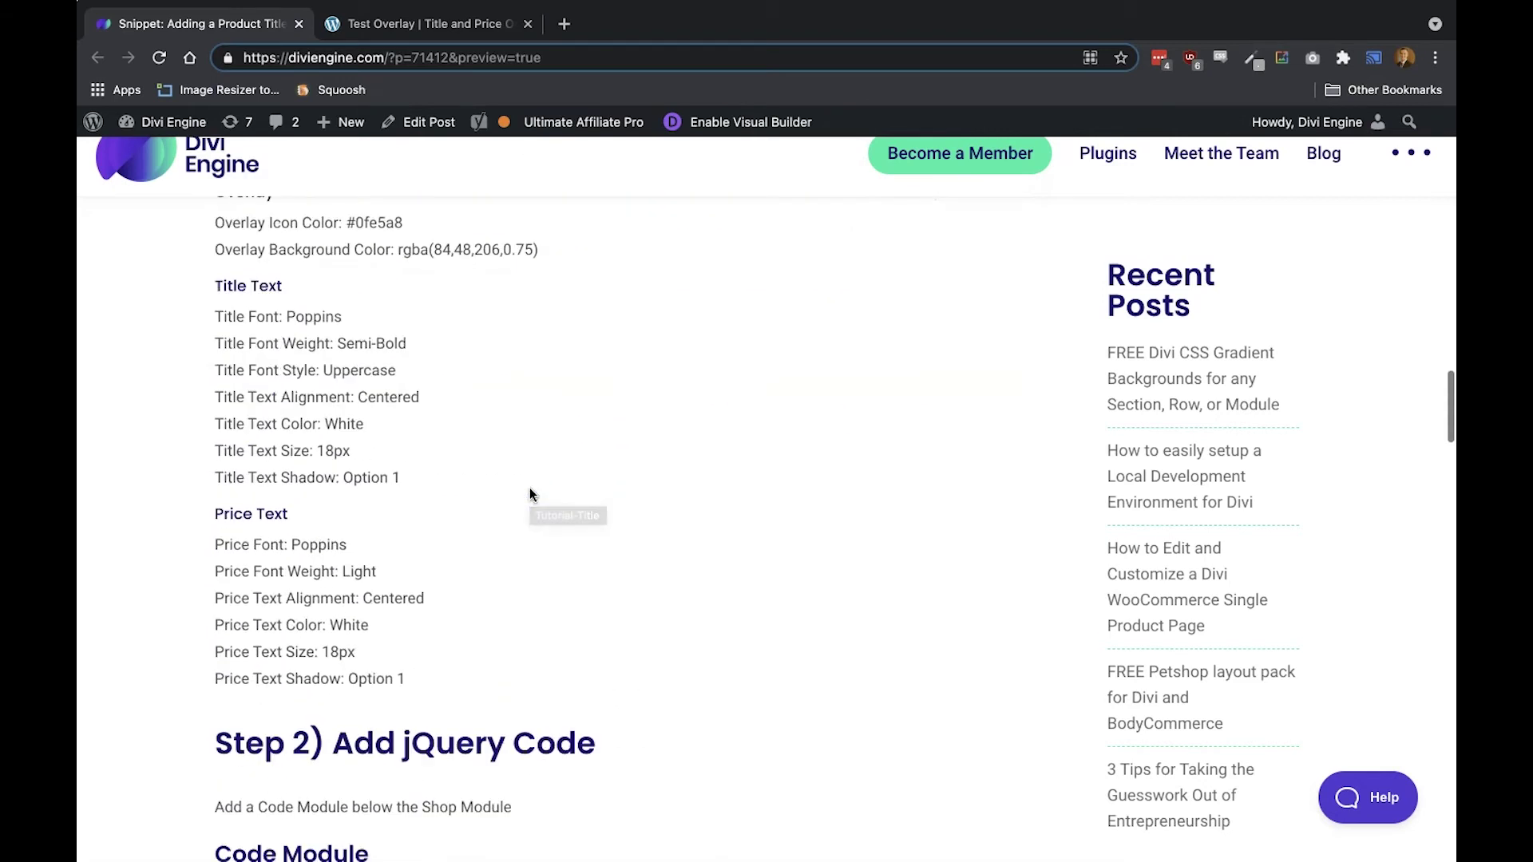
pyautogui.scroll(3, 529, 487)
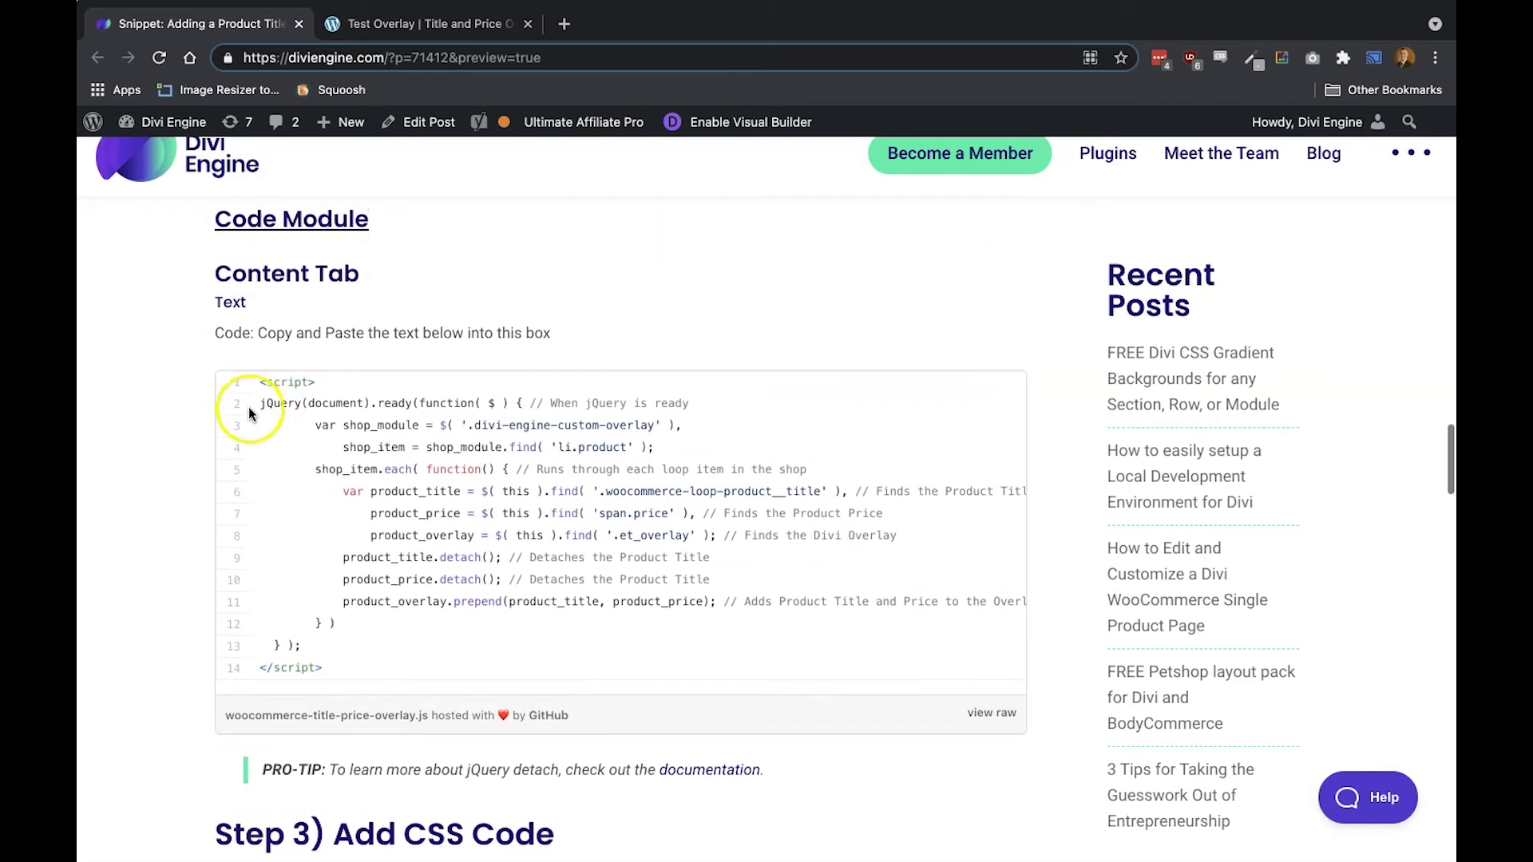
pyautogui.moveTo(256, 389); pyautogui.dragTo(372, 676)
pyautogui.hotkey('ctrl', 'c')
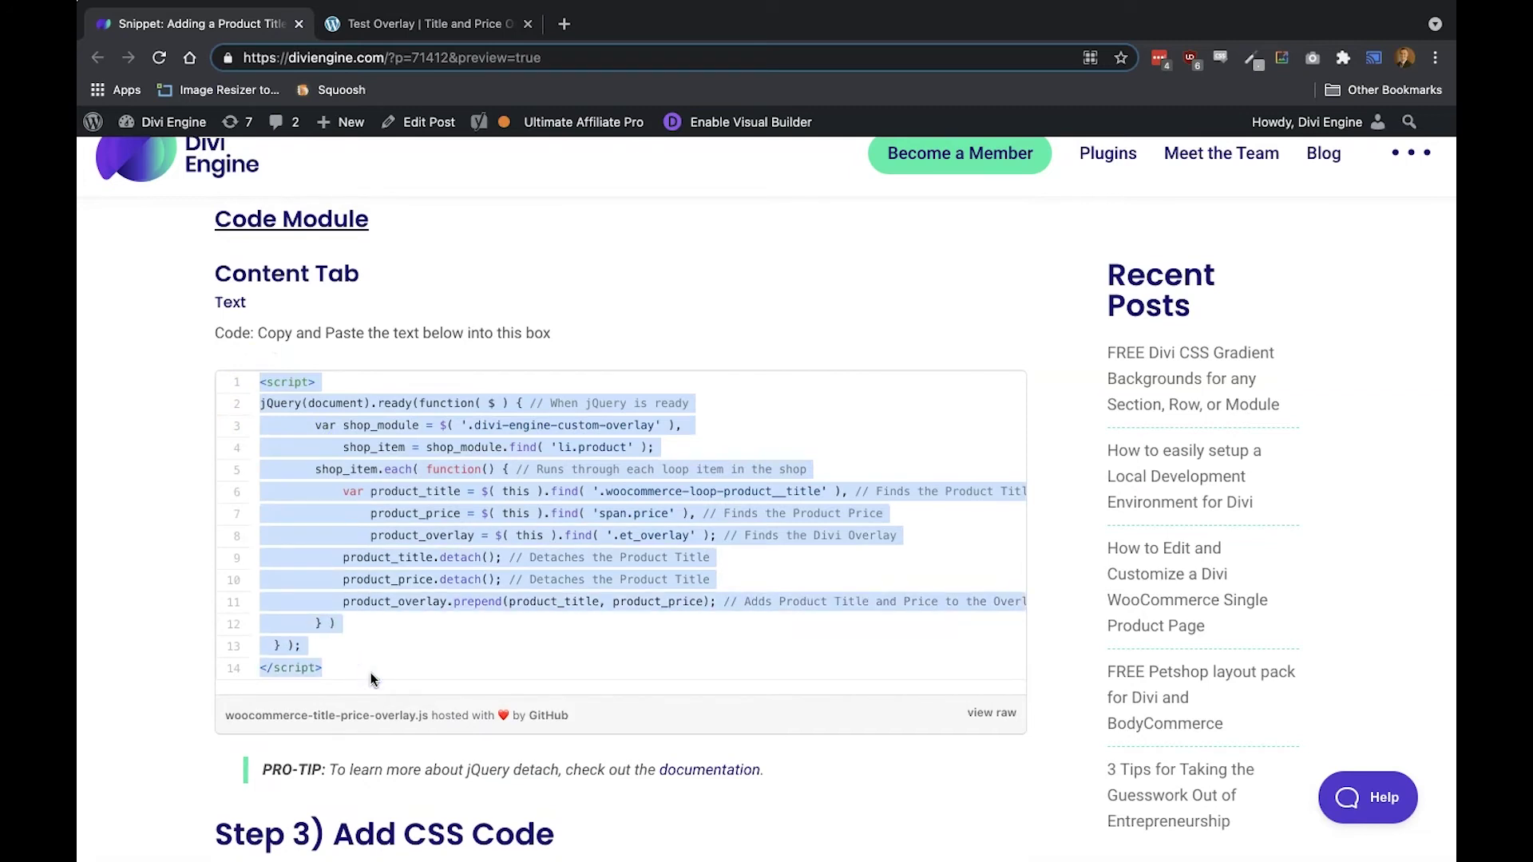
# Paste the 14-line jQuery script into the Code module's code field.
pyautogui.click(435, 24)
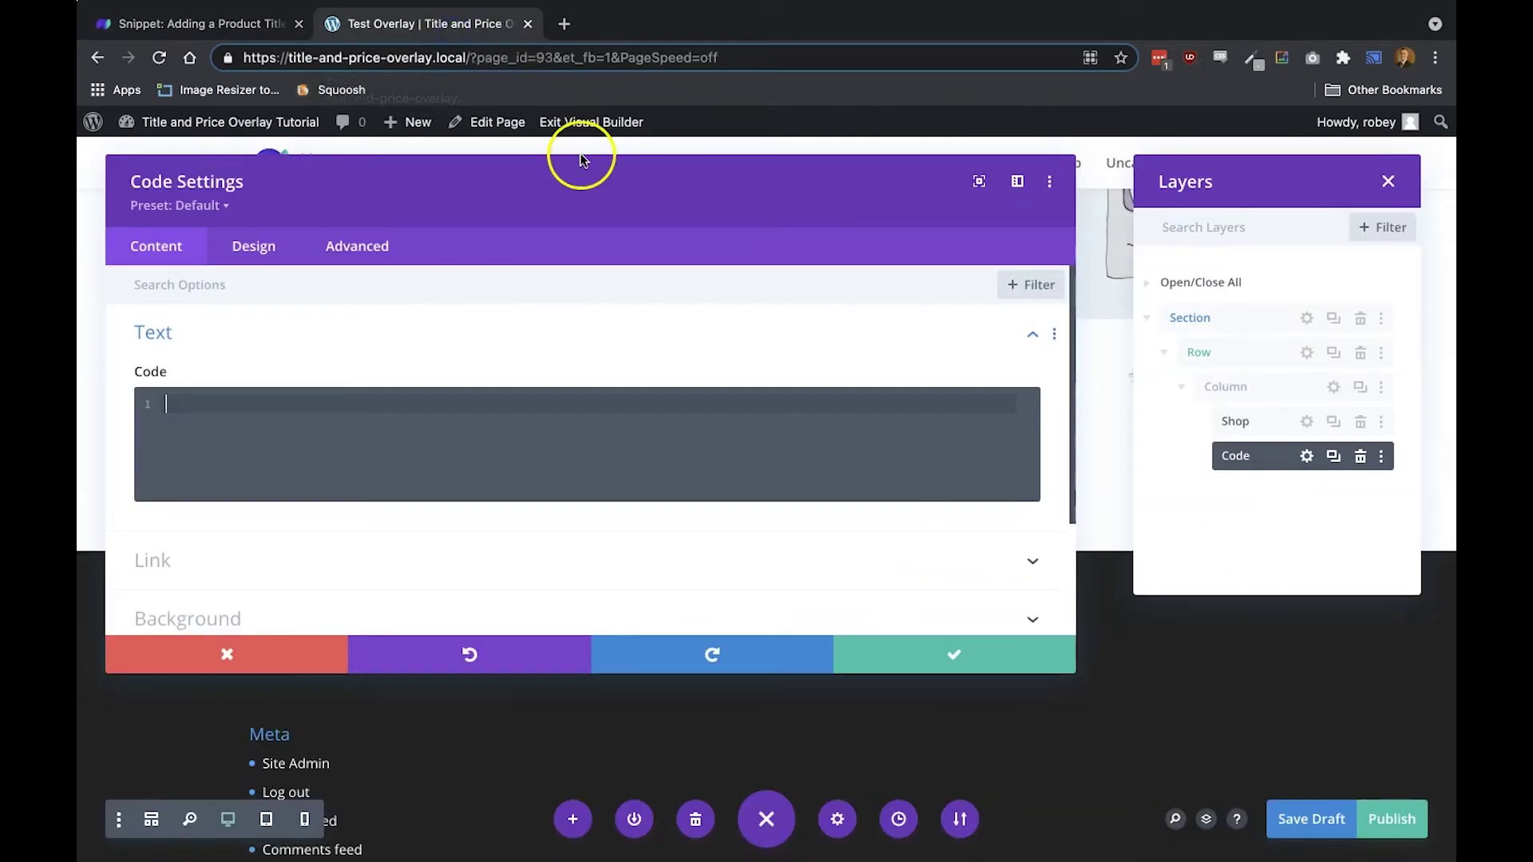
pyautogui.hotkey('ctrl', 'v')
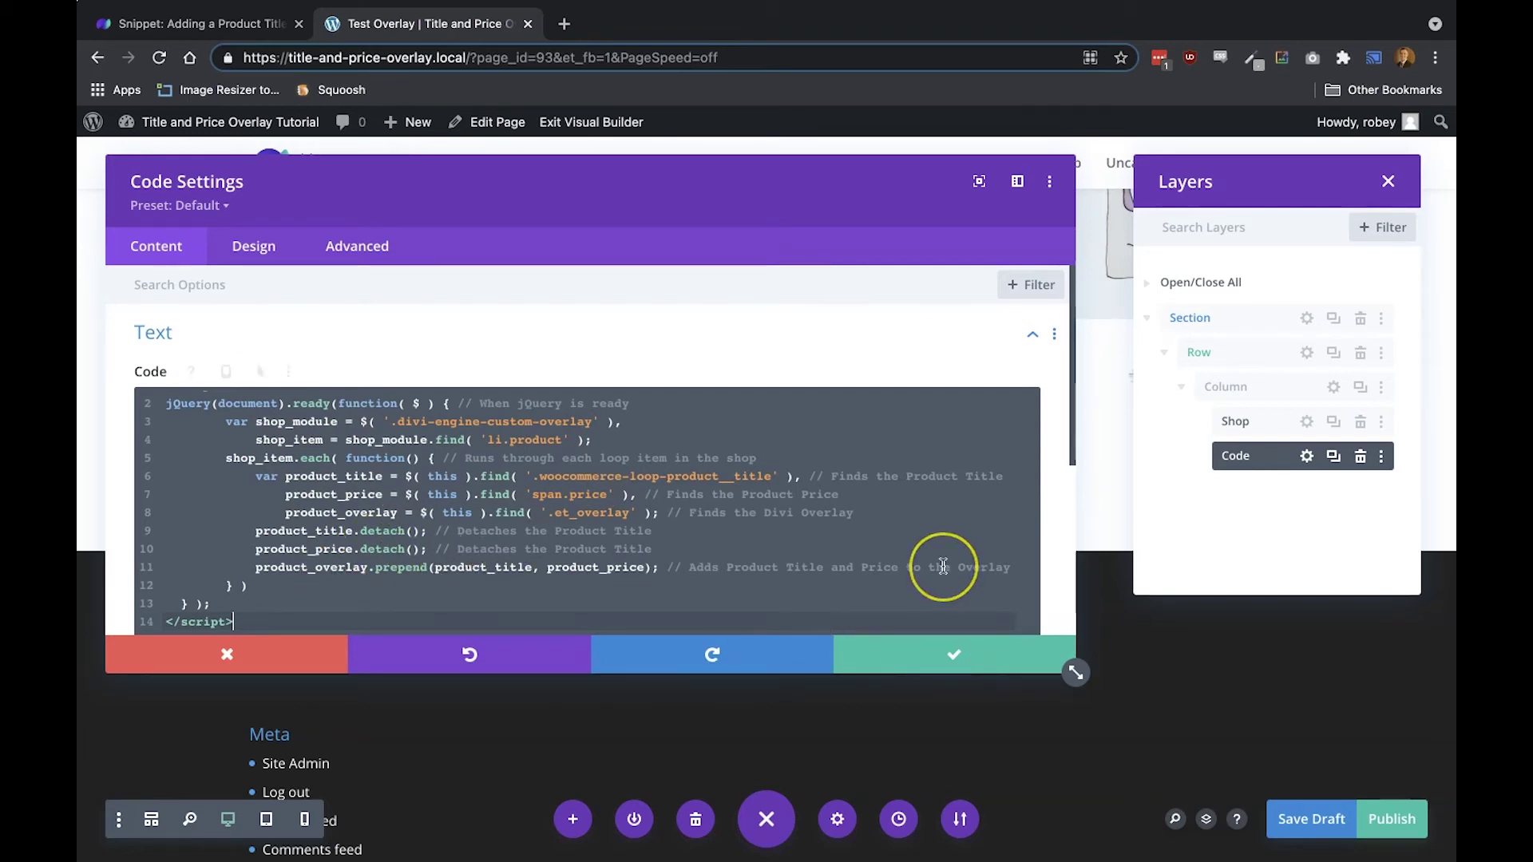
pyautogui.scroll(-5, 940, 564)
# Set the Code module's Admin Label to 'jQuery Code' and save its settings.
pyautogui.click(417, 508)
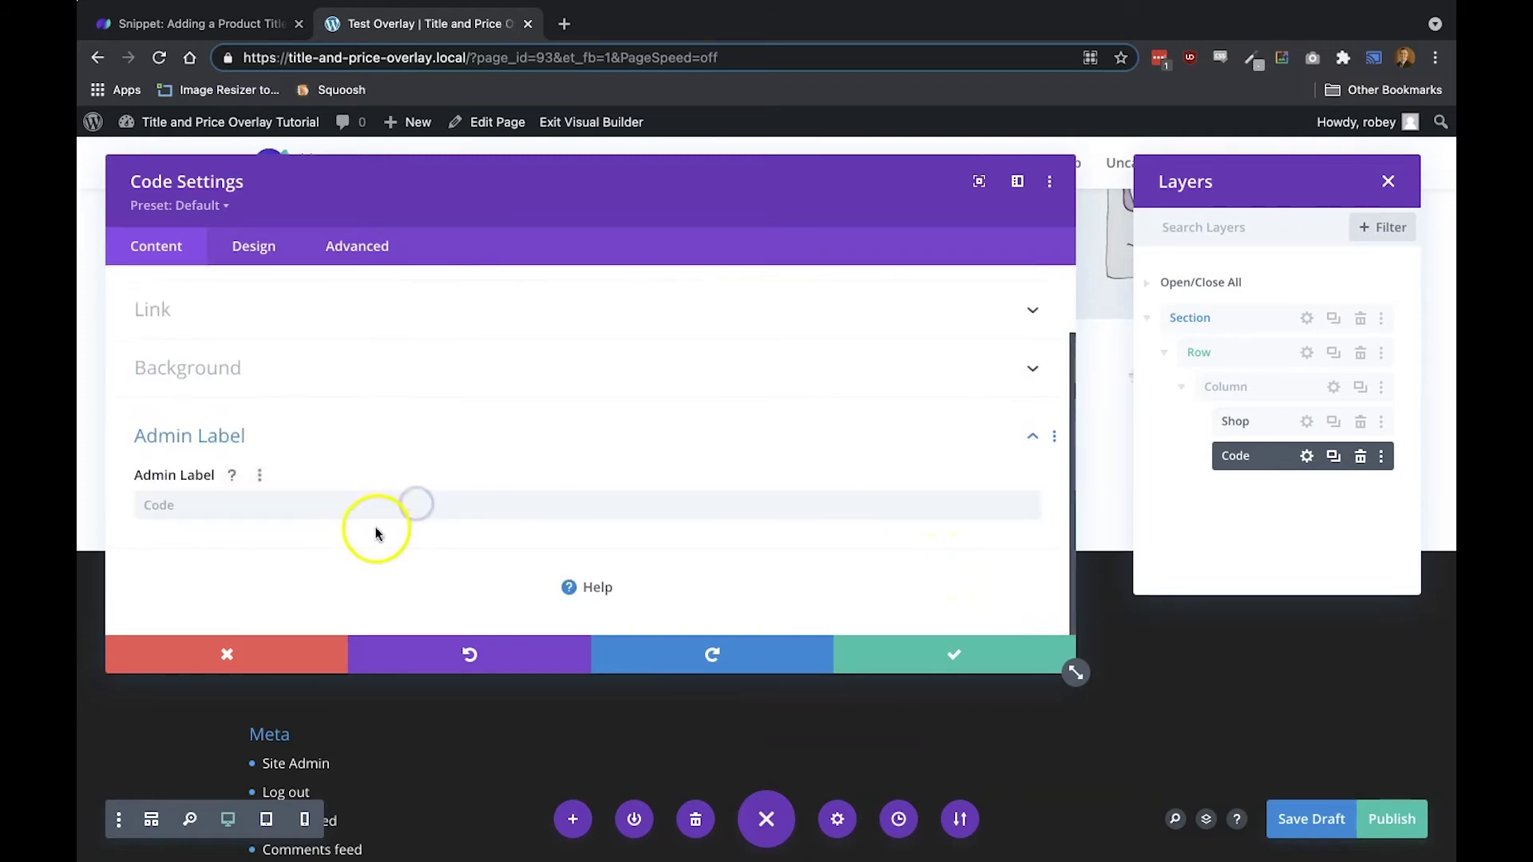
pyautogui.click(372, 507)
pyautogui.write('jQue')
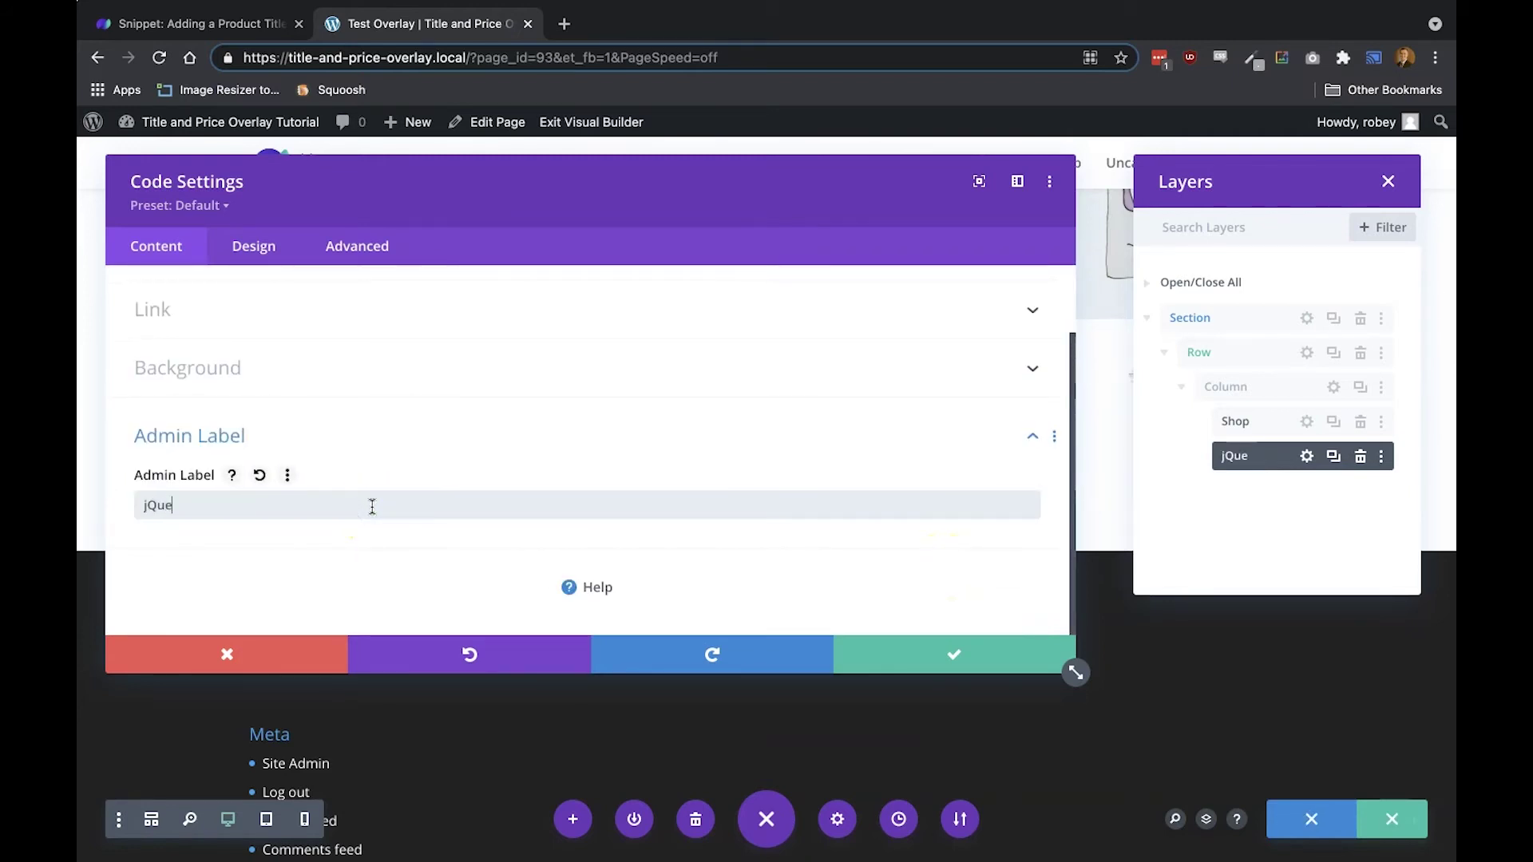
pyautogui.write('ry Code')
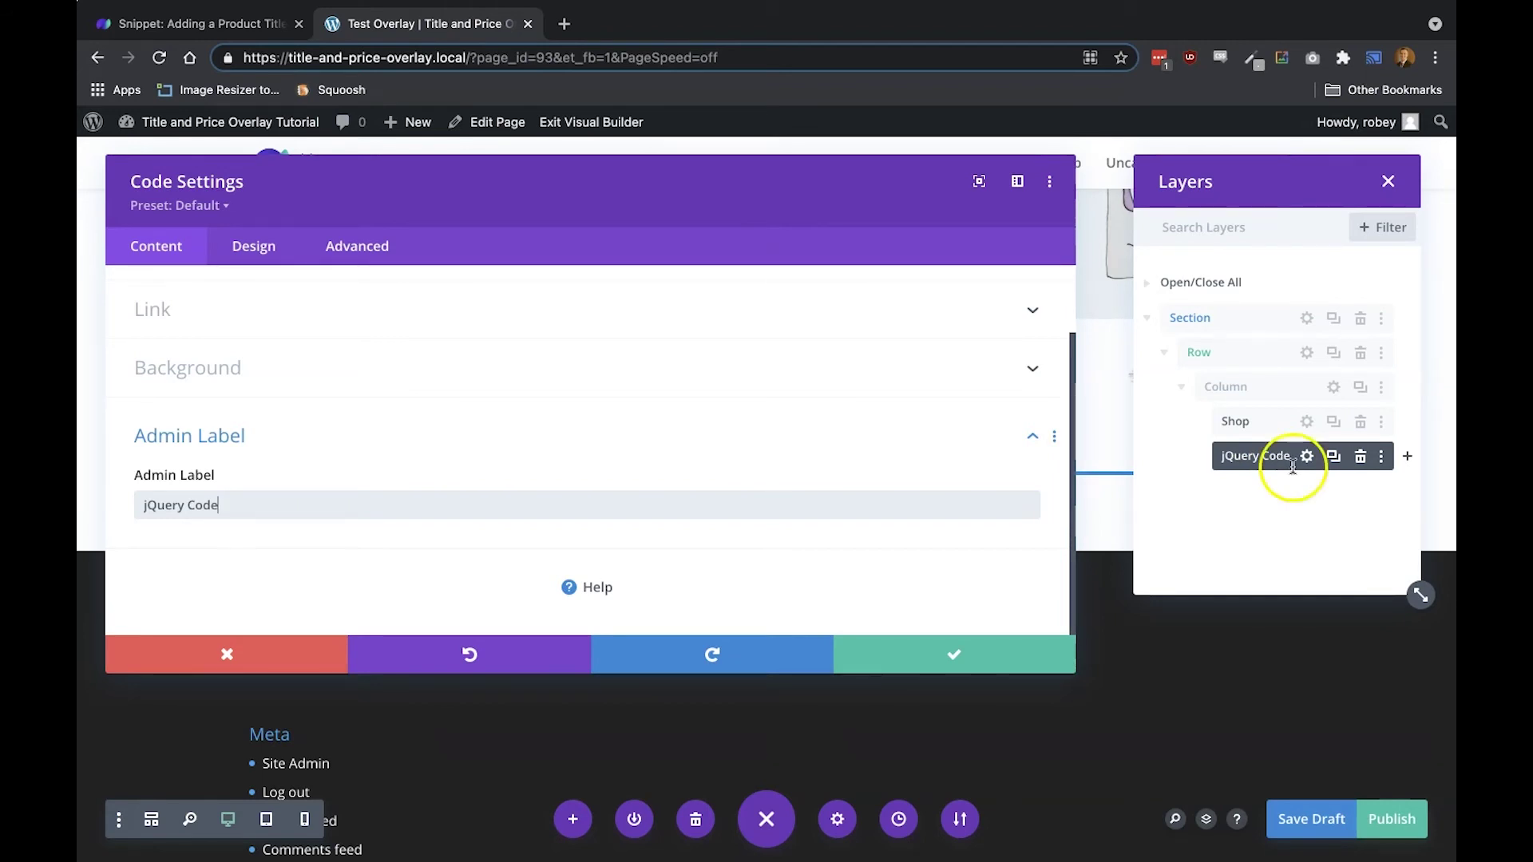
pyautogui.click(949, 667)
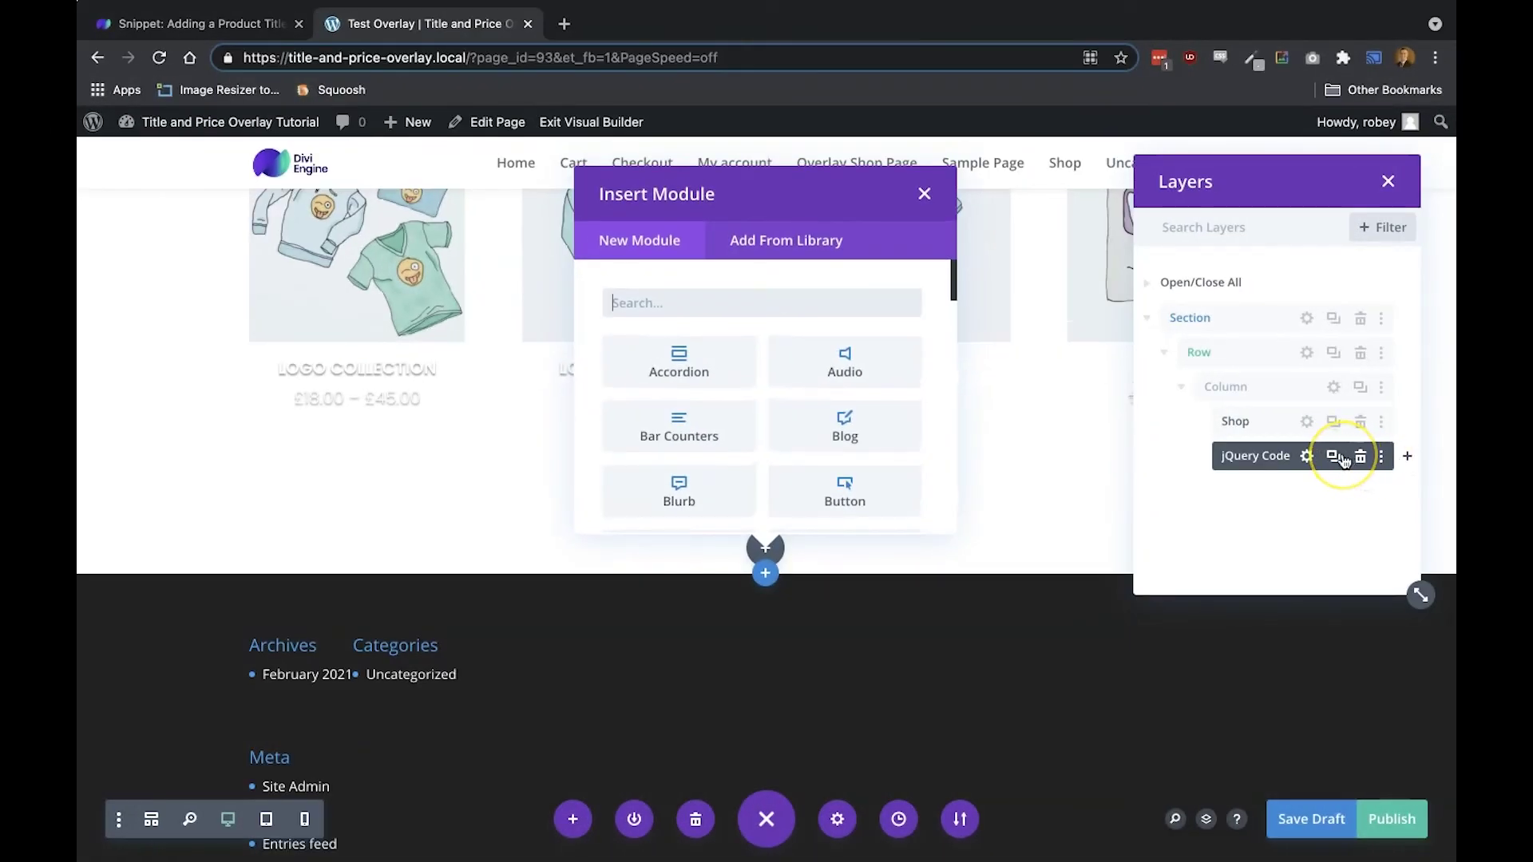
# Insert a second Code module below jQuery Code by searching 'code'.
pyautogui.write('code')
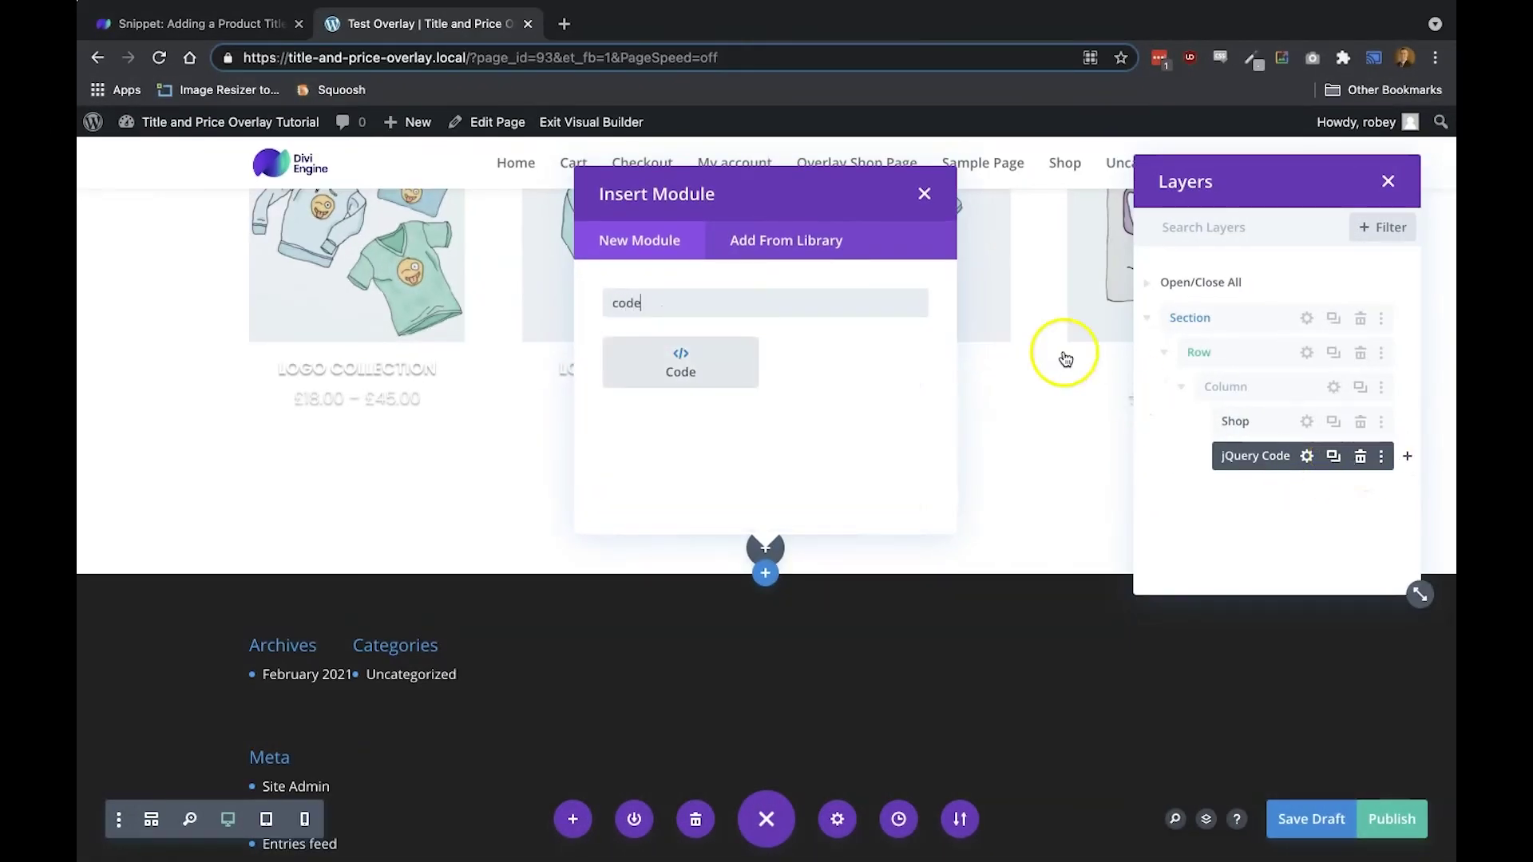
pyautogui.click(698, 384)
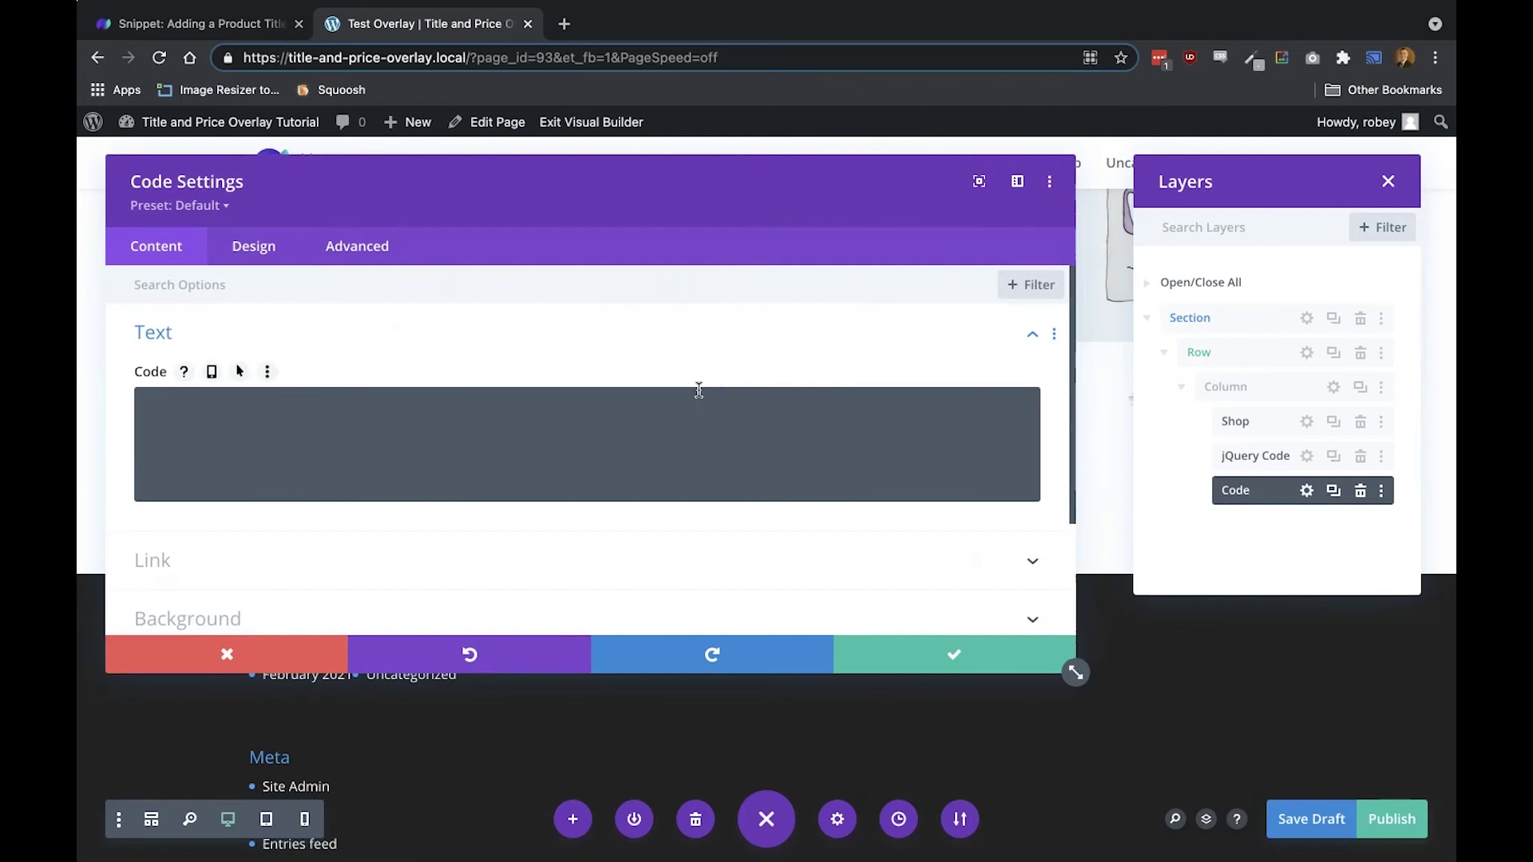
# Select the tutorial's 28-line Step 3 CSS block from <style> to </style>, then return to the builder.
pyautogui.click(222, 29)
pyautogui.scroll(-3, 520, 544)
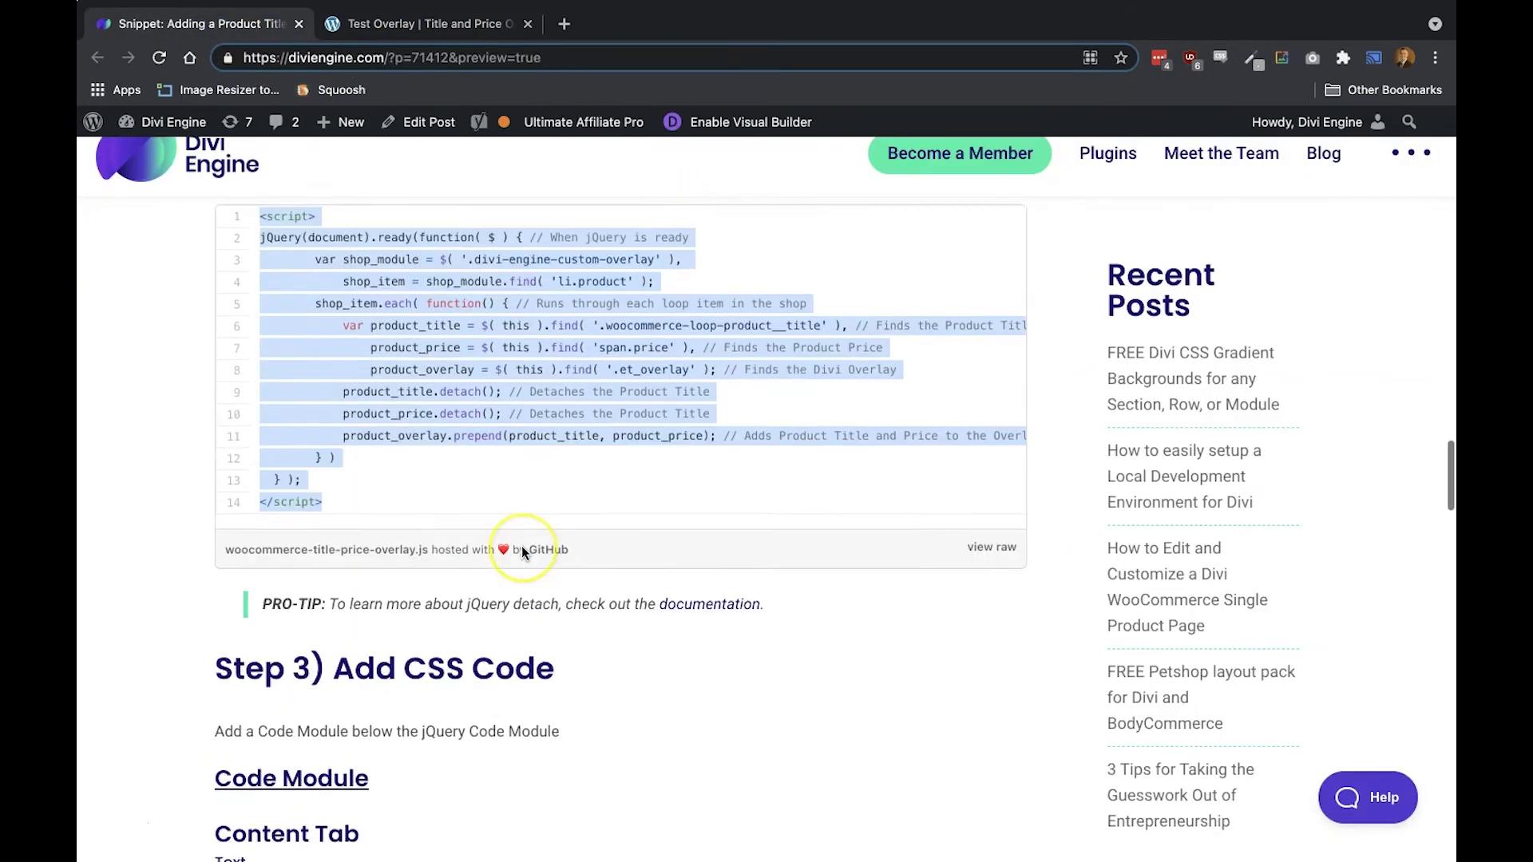
pyautogui.scroll(-8, 521, 551)
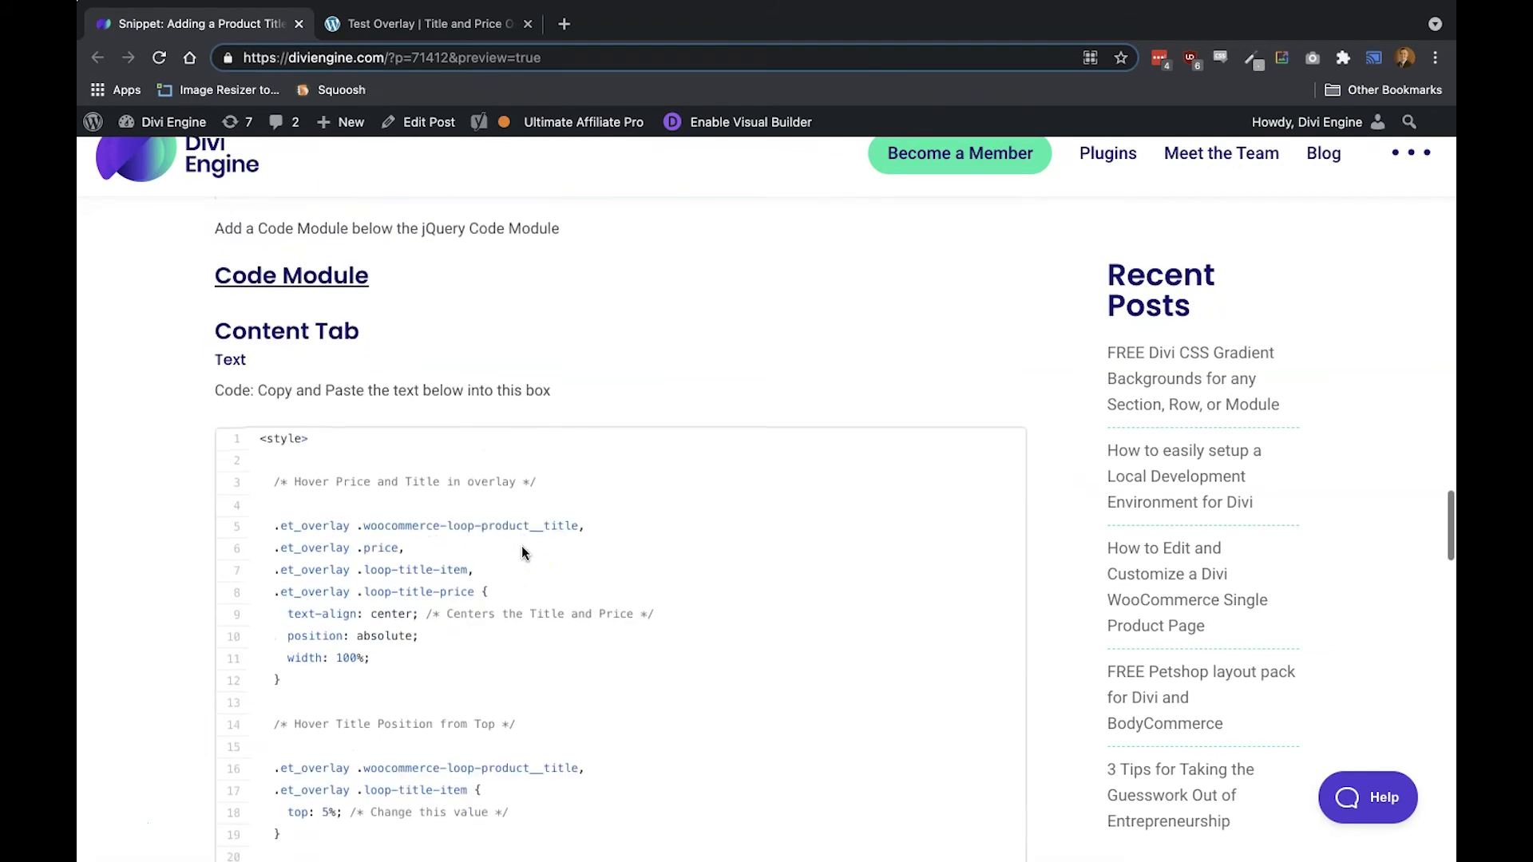
pyautogui.scroll(-1, 447, 447)
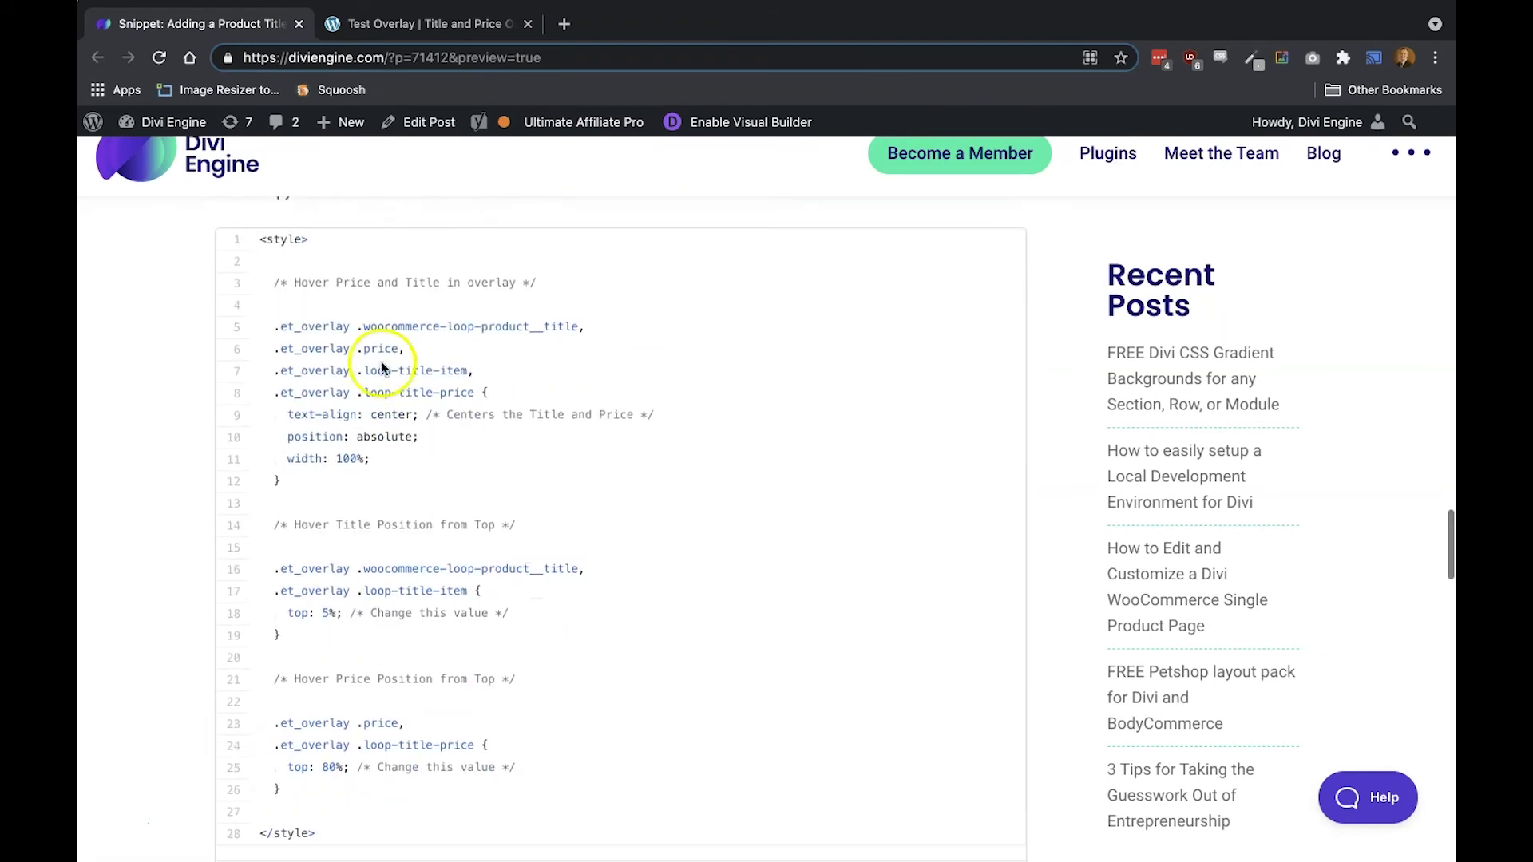
pyautogui.moveTo(260, 240); pyautogui.dragTo(337, 597)
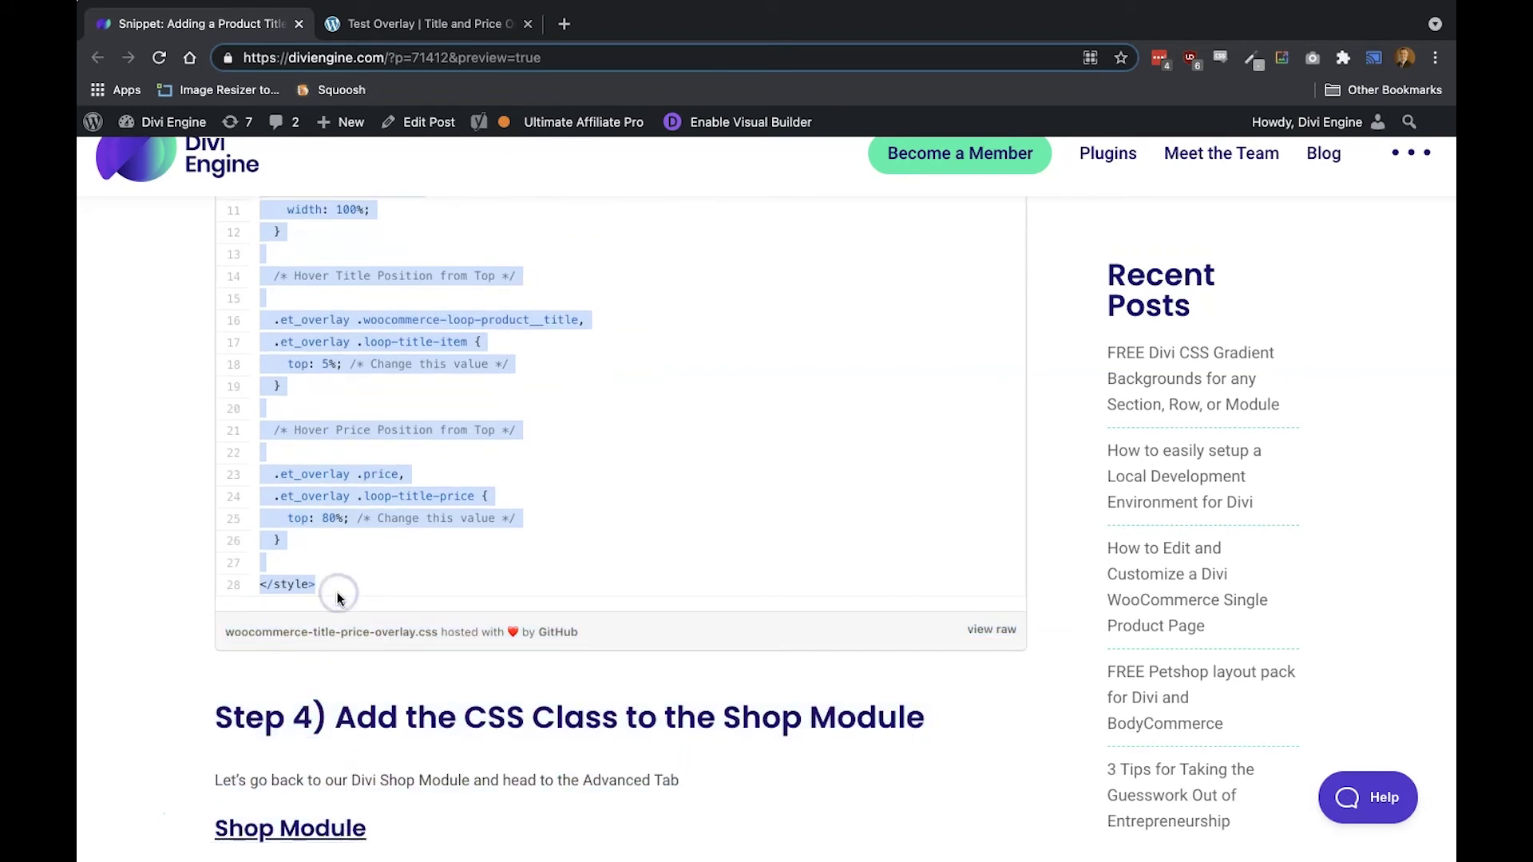
pyautogui.click(421, 31)
# Paste the 28-line overlay CSS into the second Code module and scroll through to confirm it's complete.
pyautogui.click(309, 405)
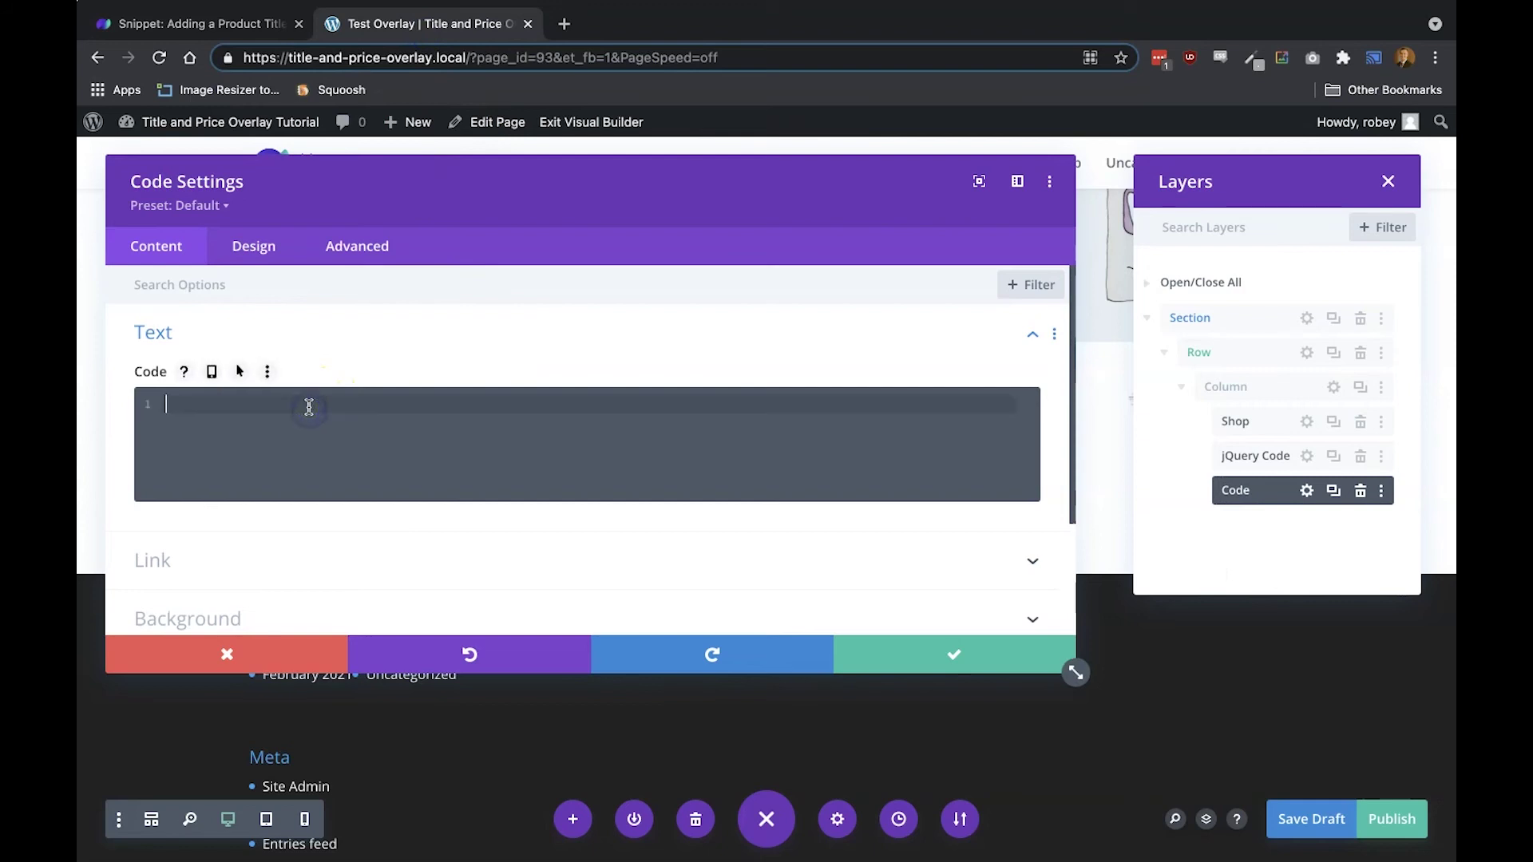
pyautogui.hotkey('ctrl', 'v')
pyautogui.scroll(1, 582, 479)
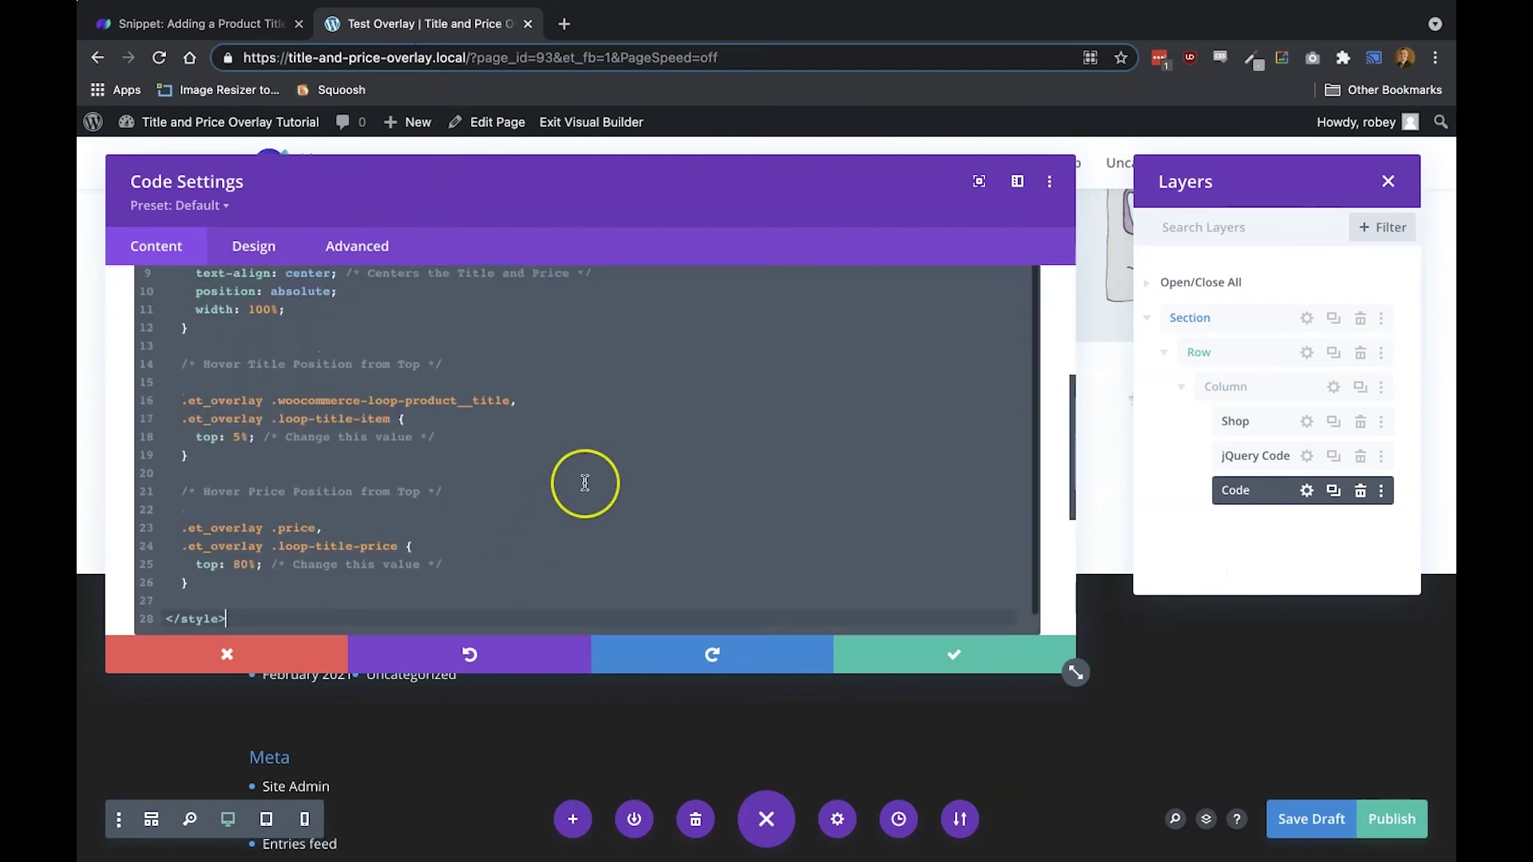
pyautogui.scroll(5, 585, 483)
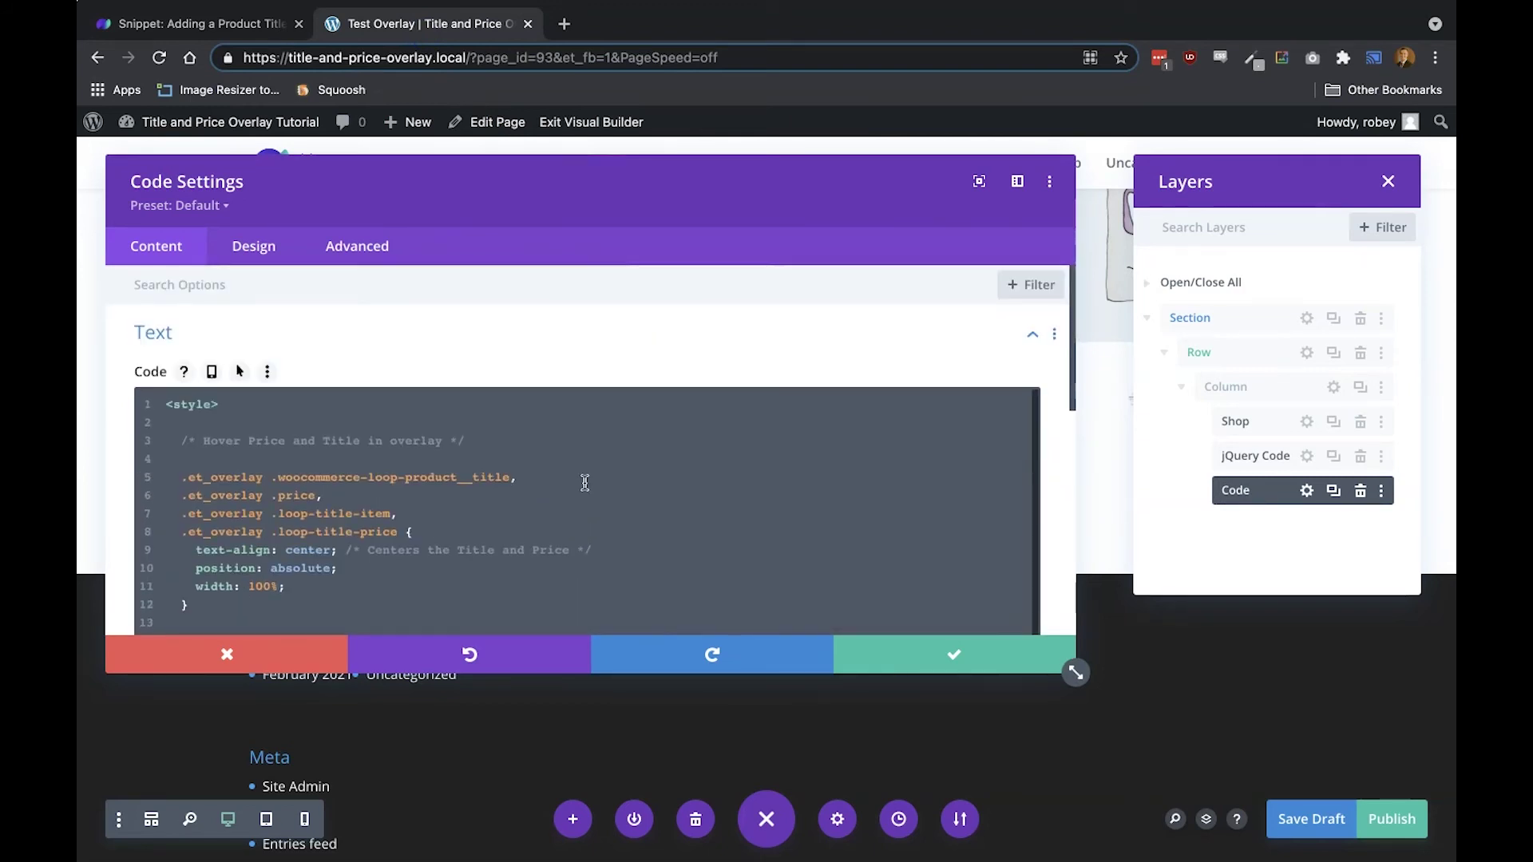
pyautogui.scroll(-3, 1045, 532)
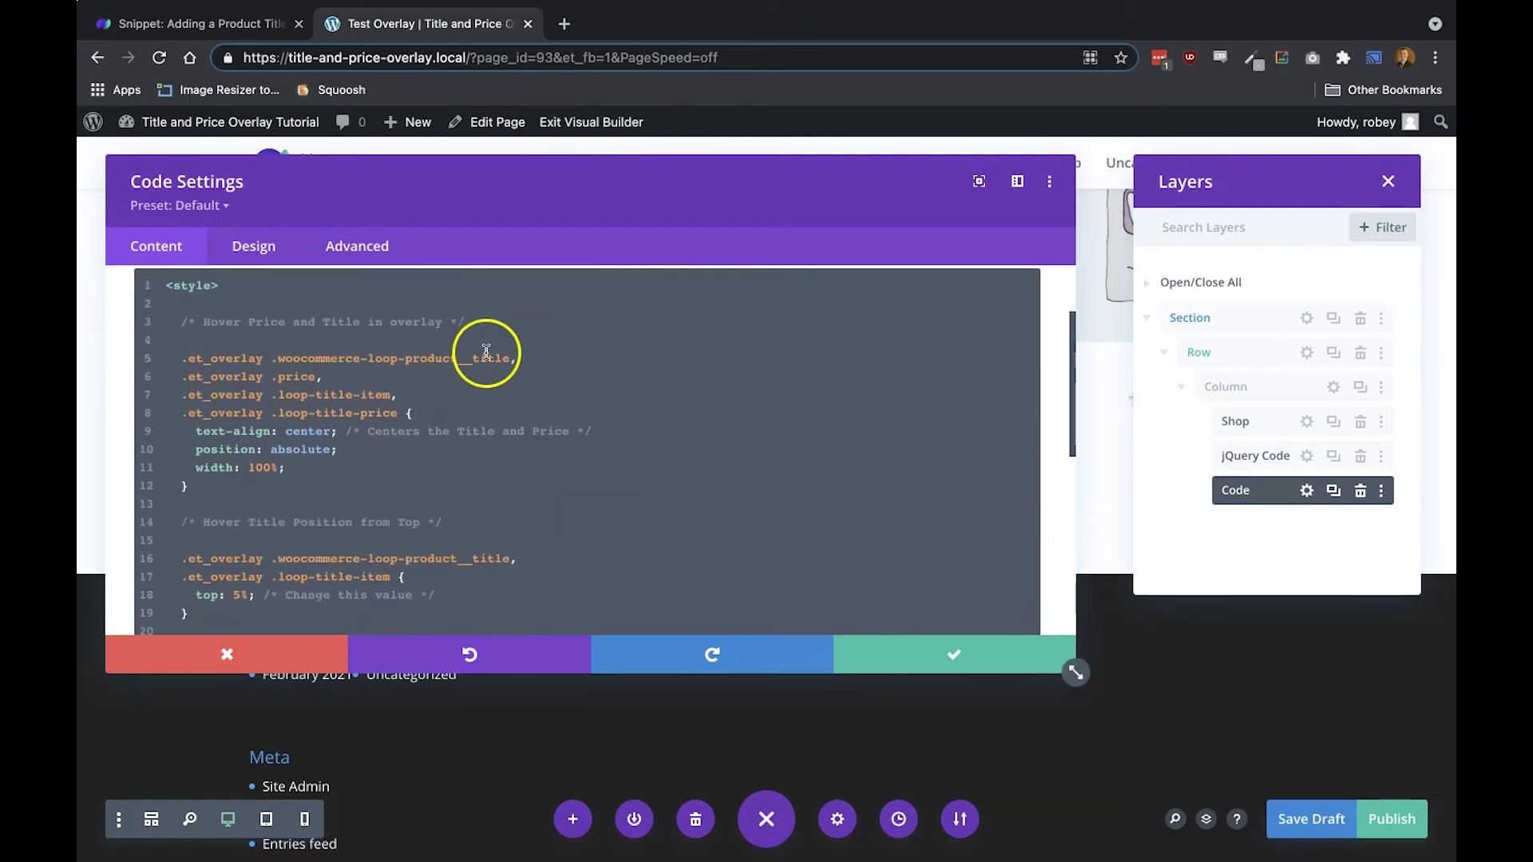
pyautogui.scroll(-1, 525, 461)
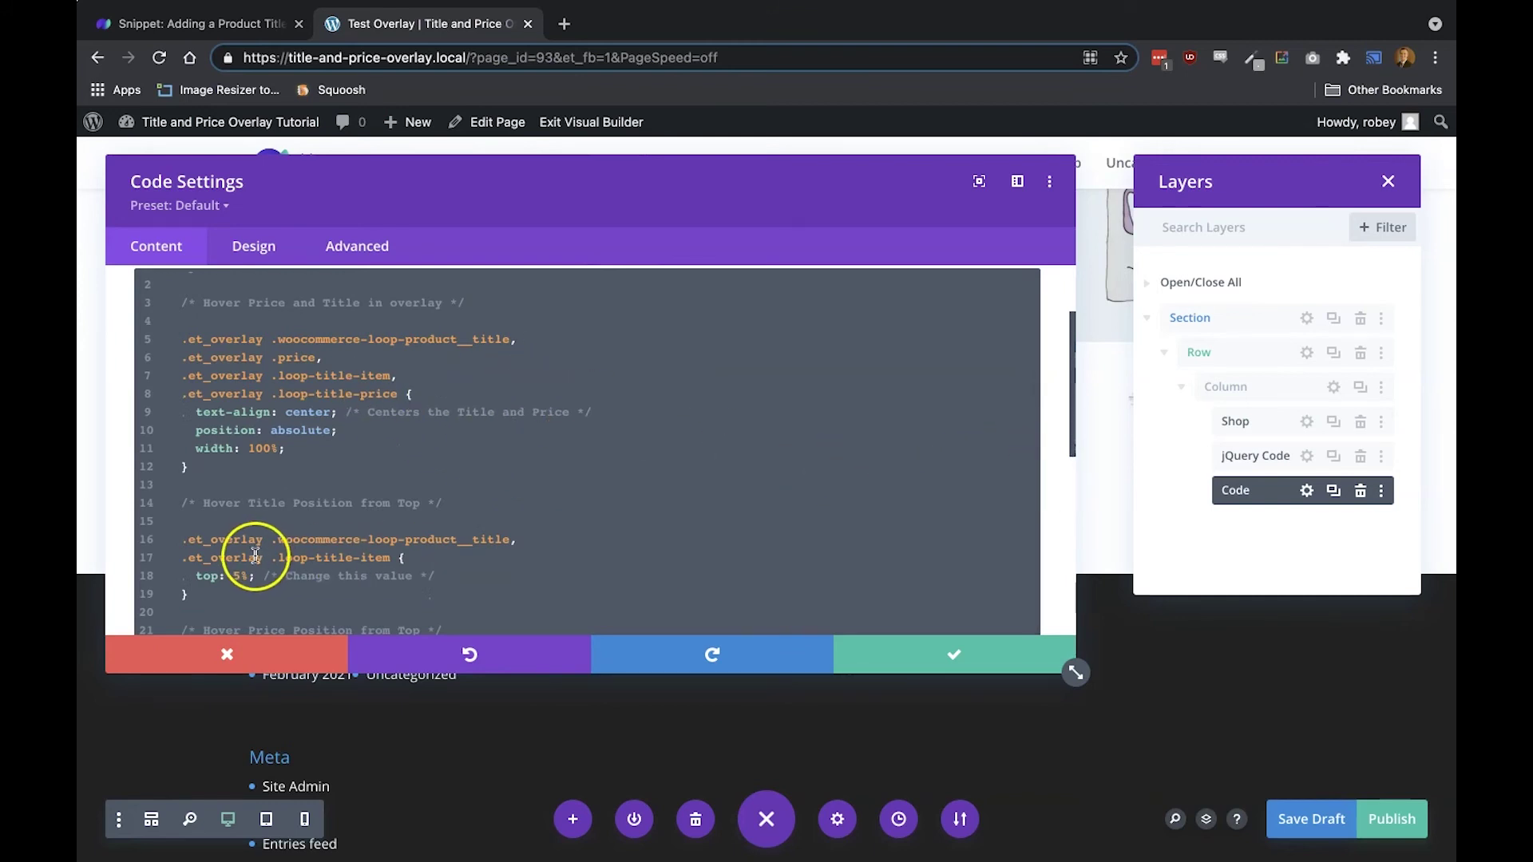
pyautogui.scroll(-2, 1061, 471)
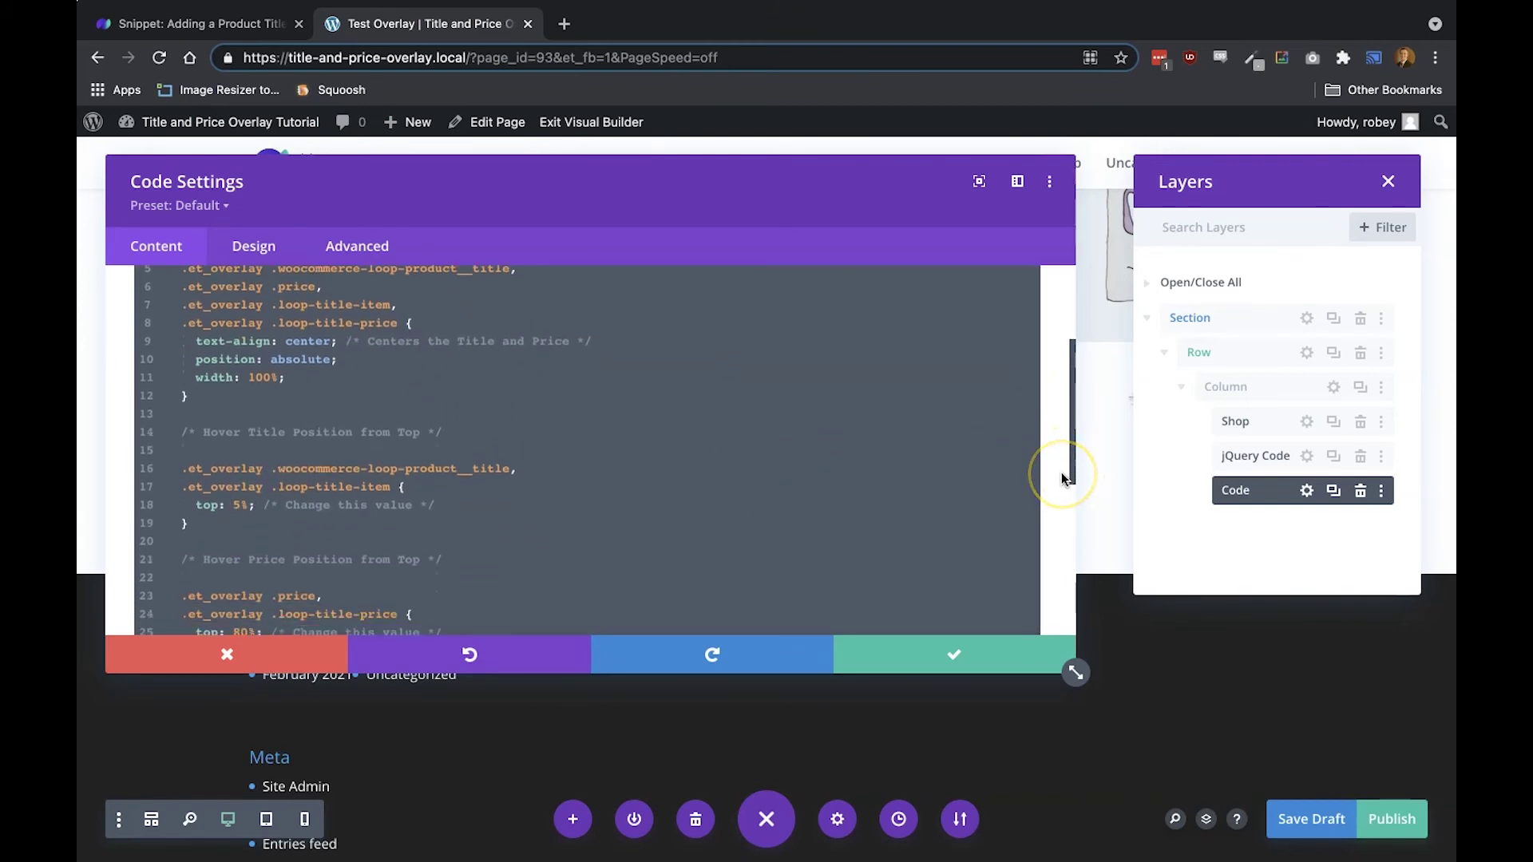
pyautogui.scroll(-3, 1061, 472)
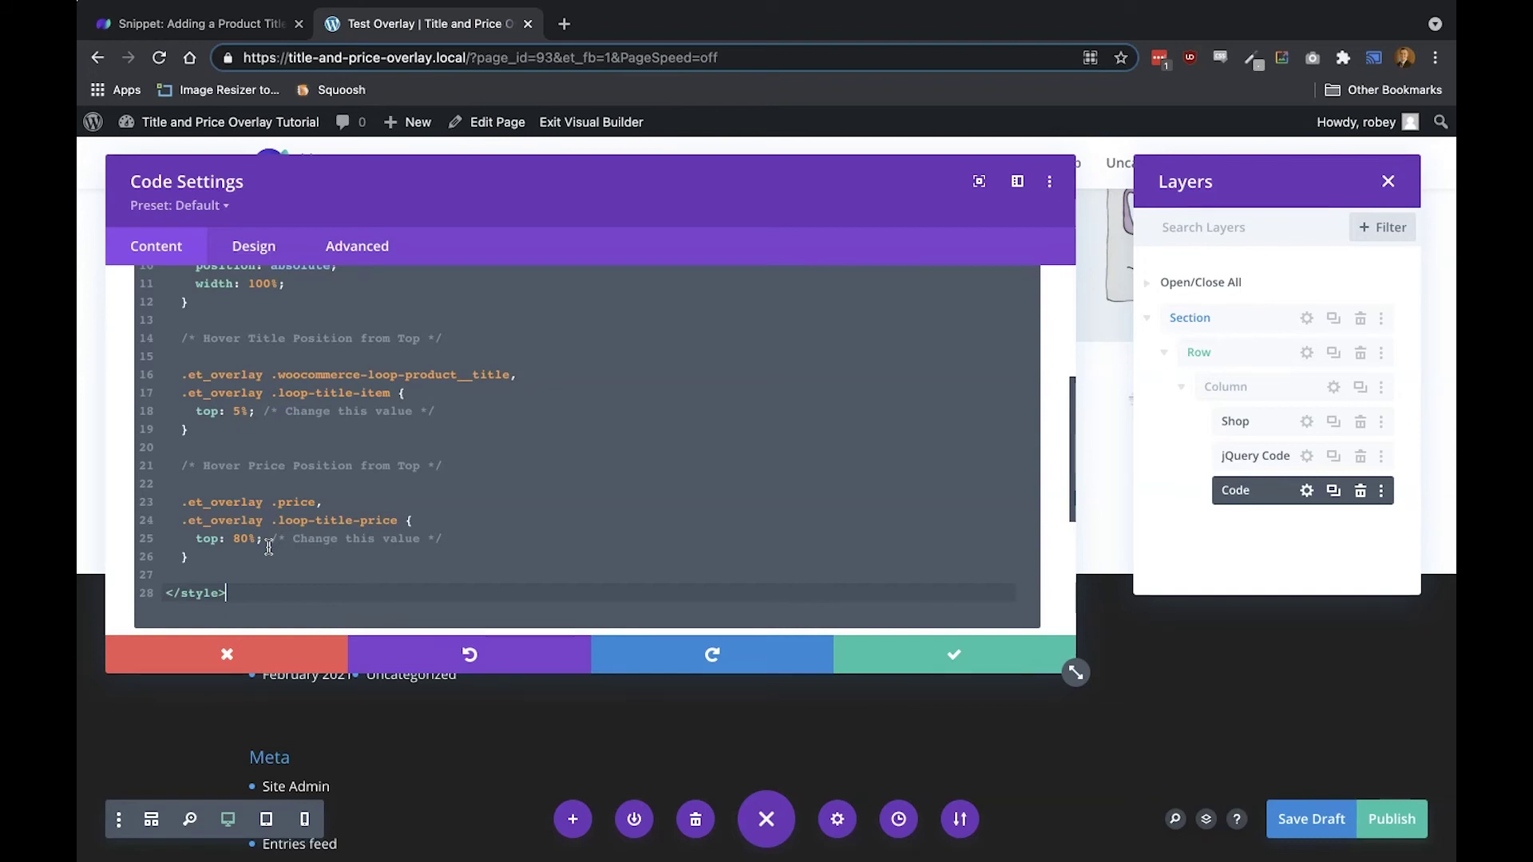
# Save the Code module settings and close the Layers panel.
pyautogui.click(966, 651)
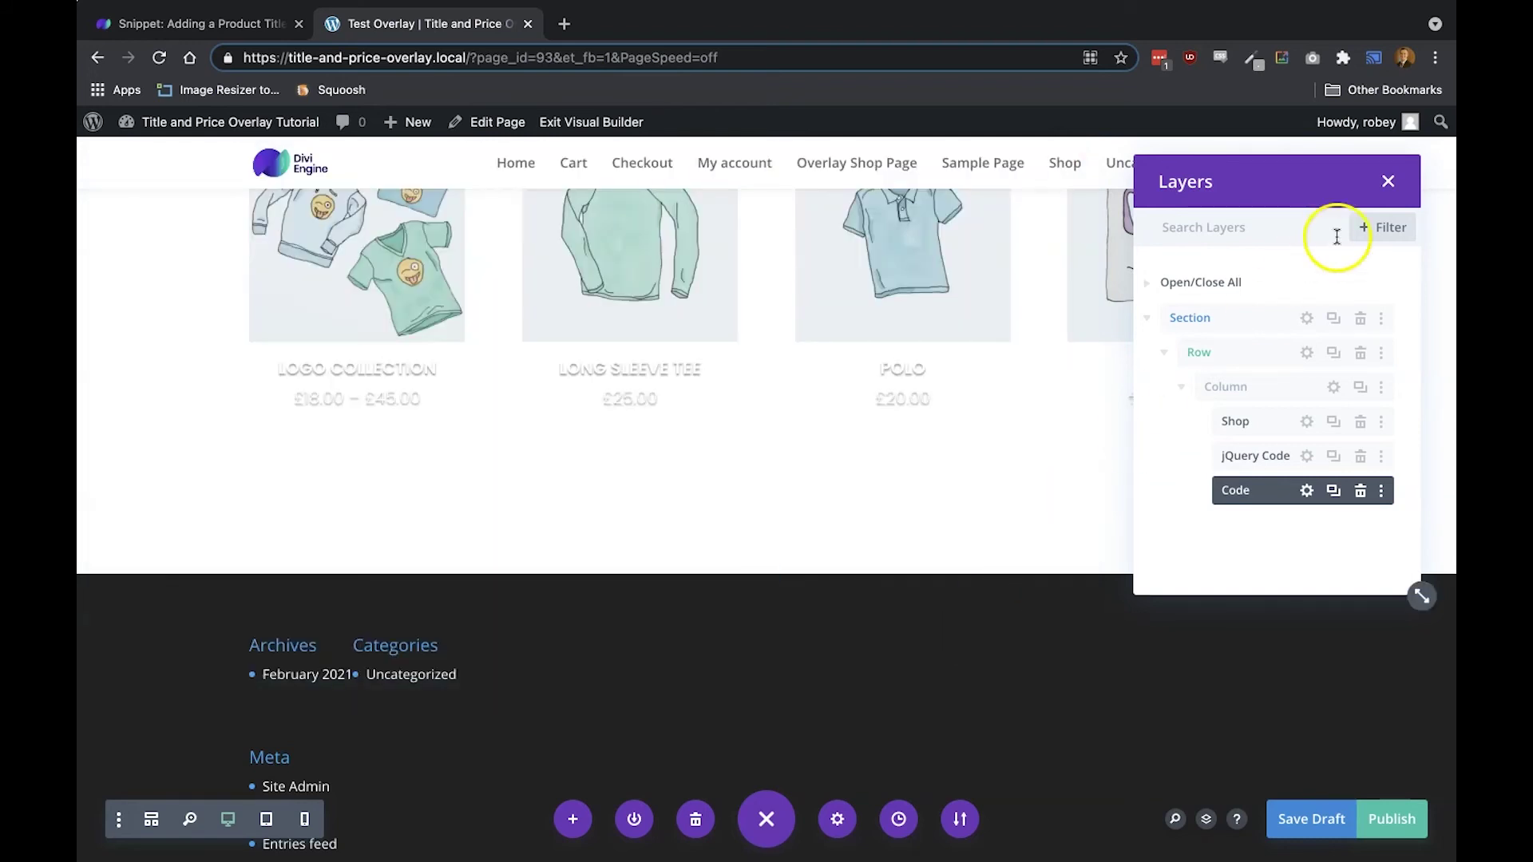
pyautogui.click(1392, 182)
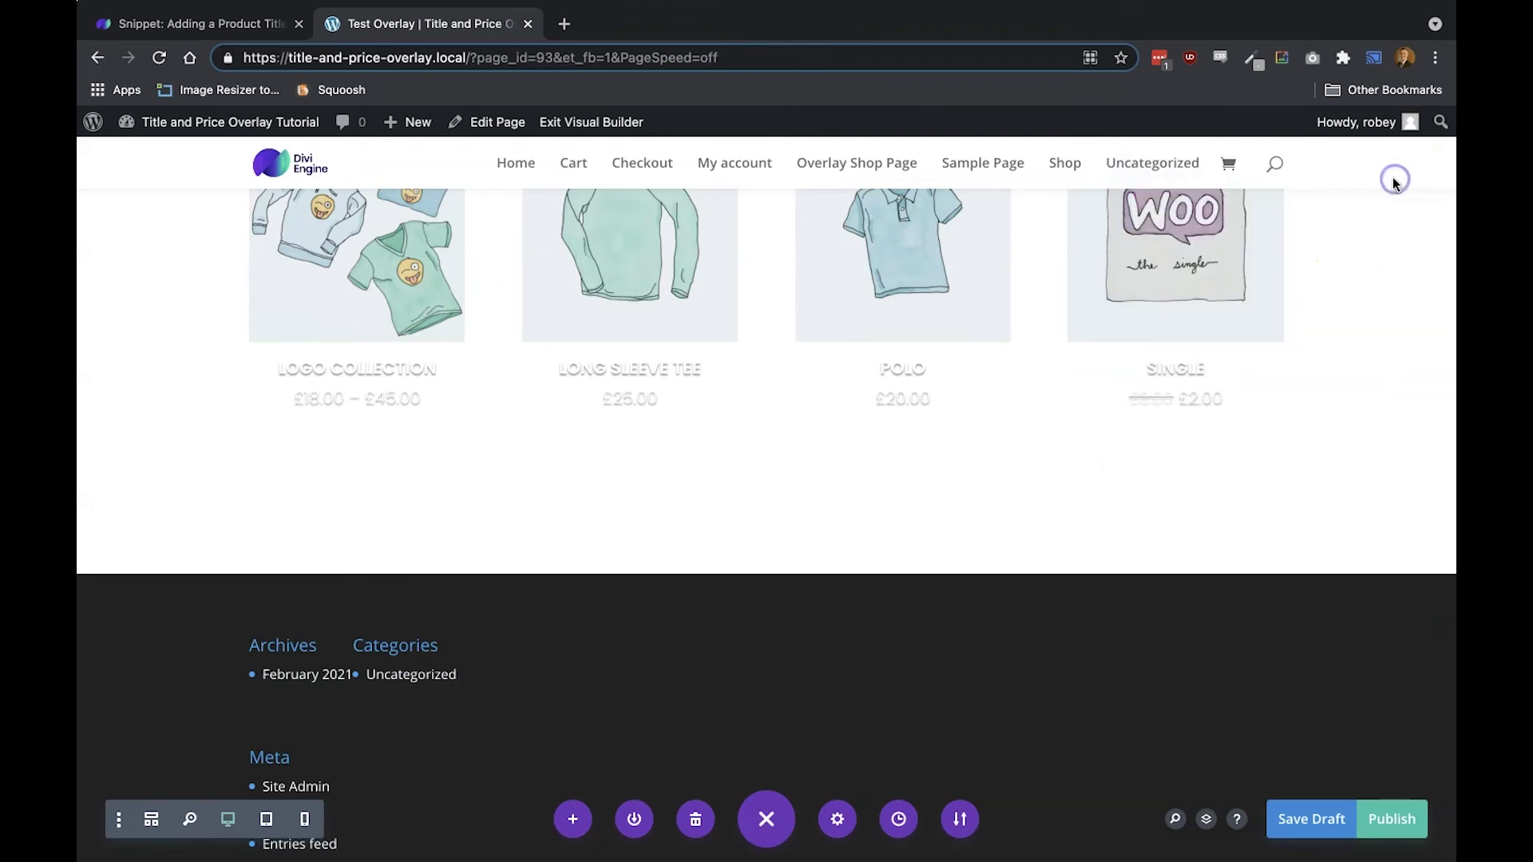
pyautogui.click(612, 513)
pyautogui.scroll(10, 612, 514)
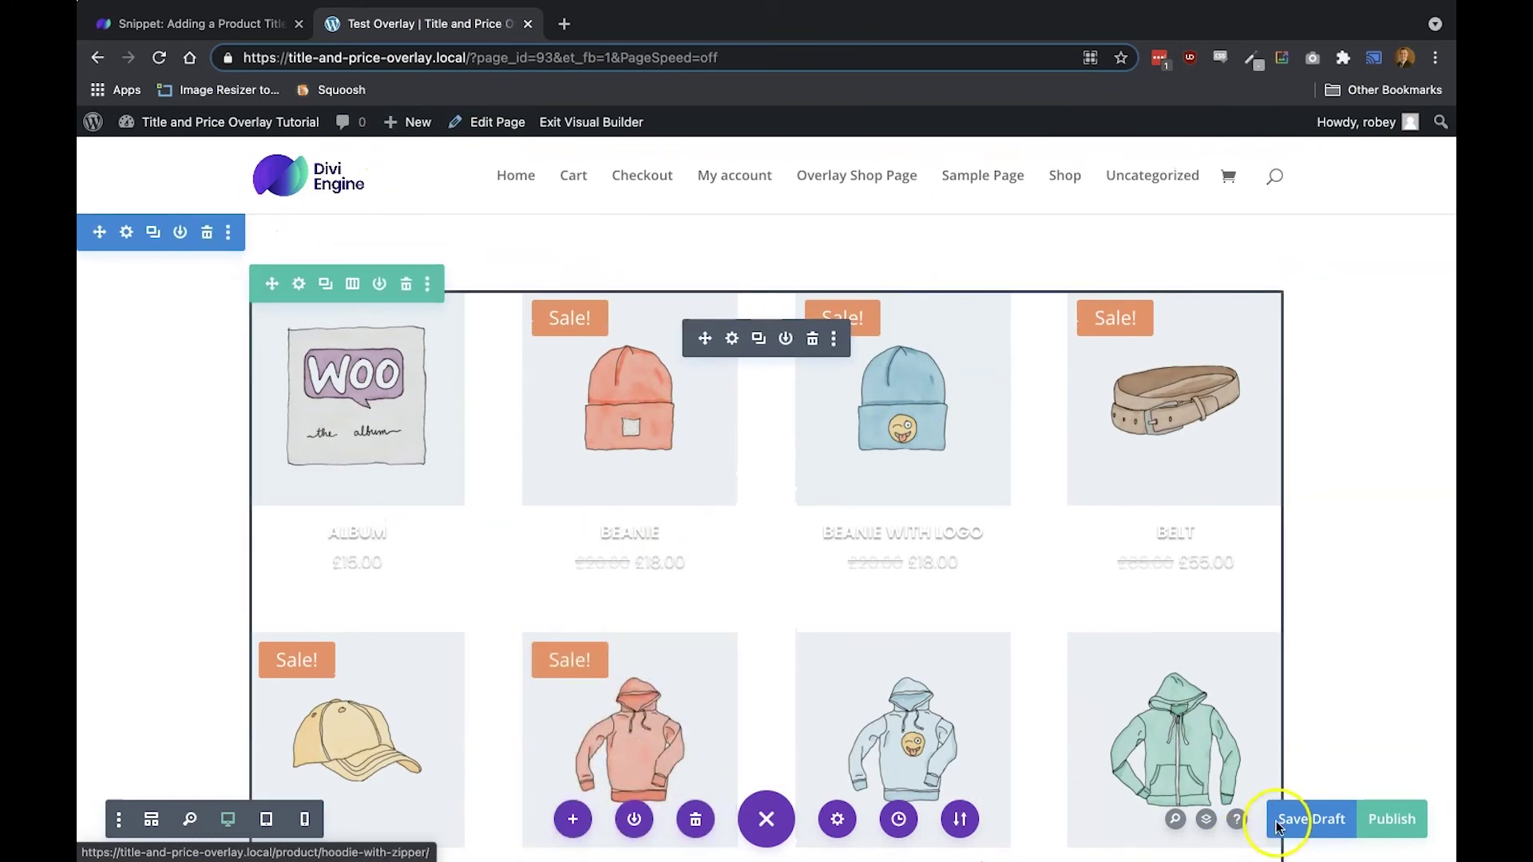
# Save the Test Overlay page as a draft, publish it, and exit the Visual Builder.
pyautogui.click(1309, 818)
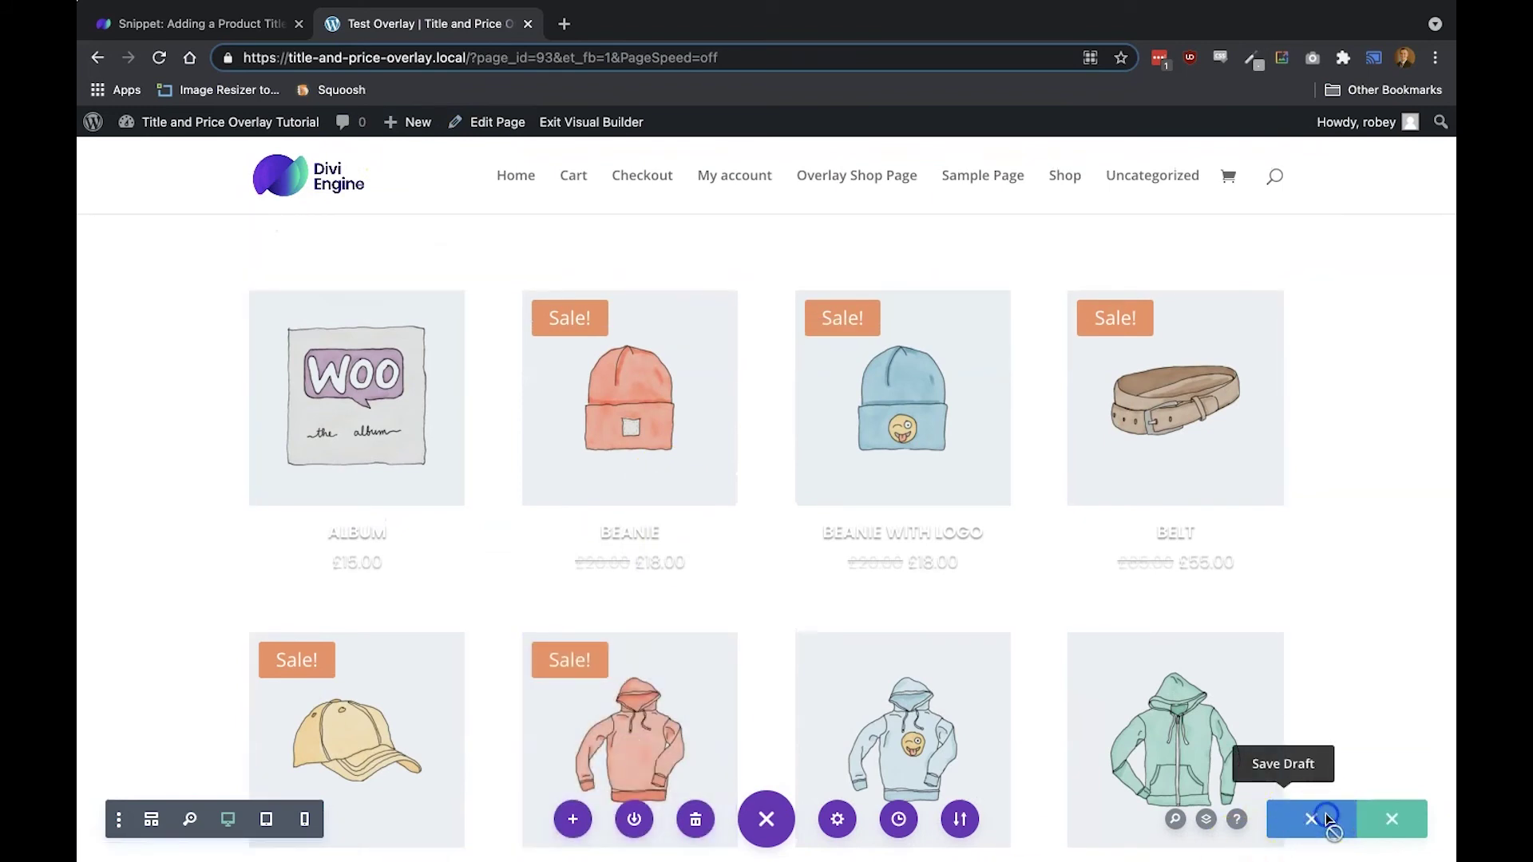
pyautogui.click(1370, 819)
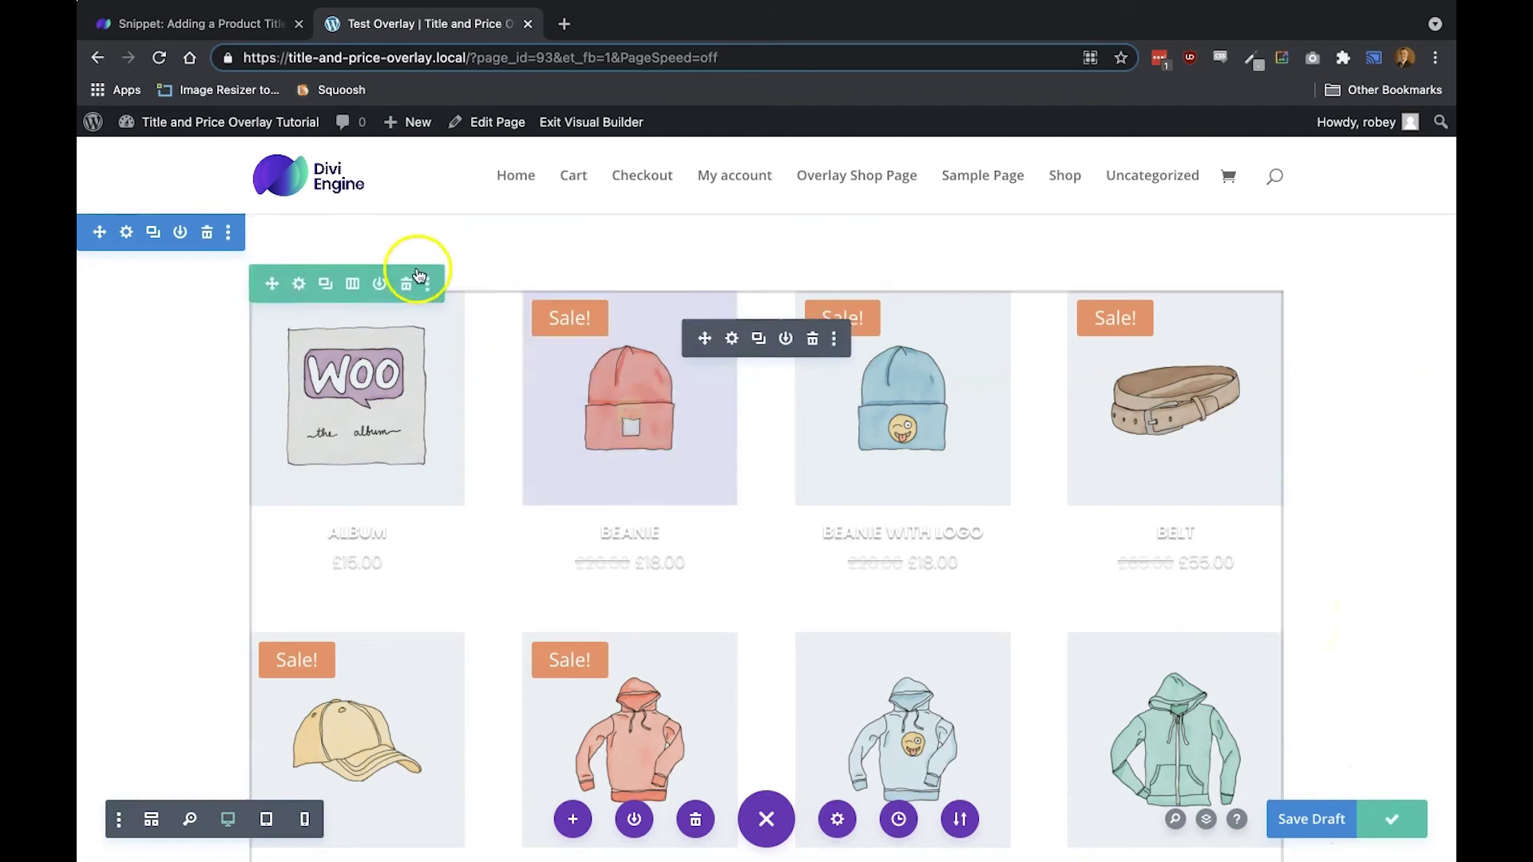
pyautogui.click(645, 123)
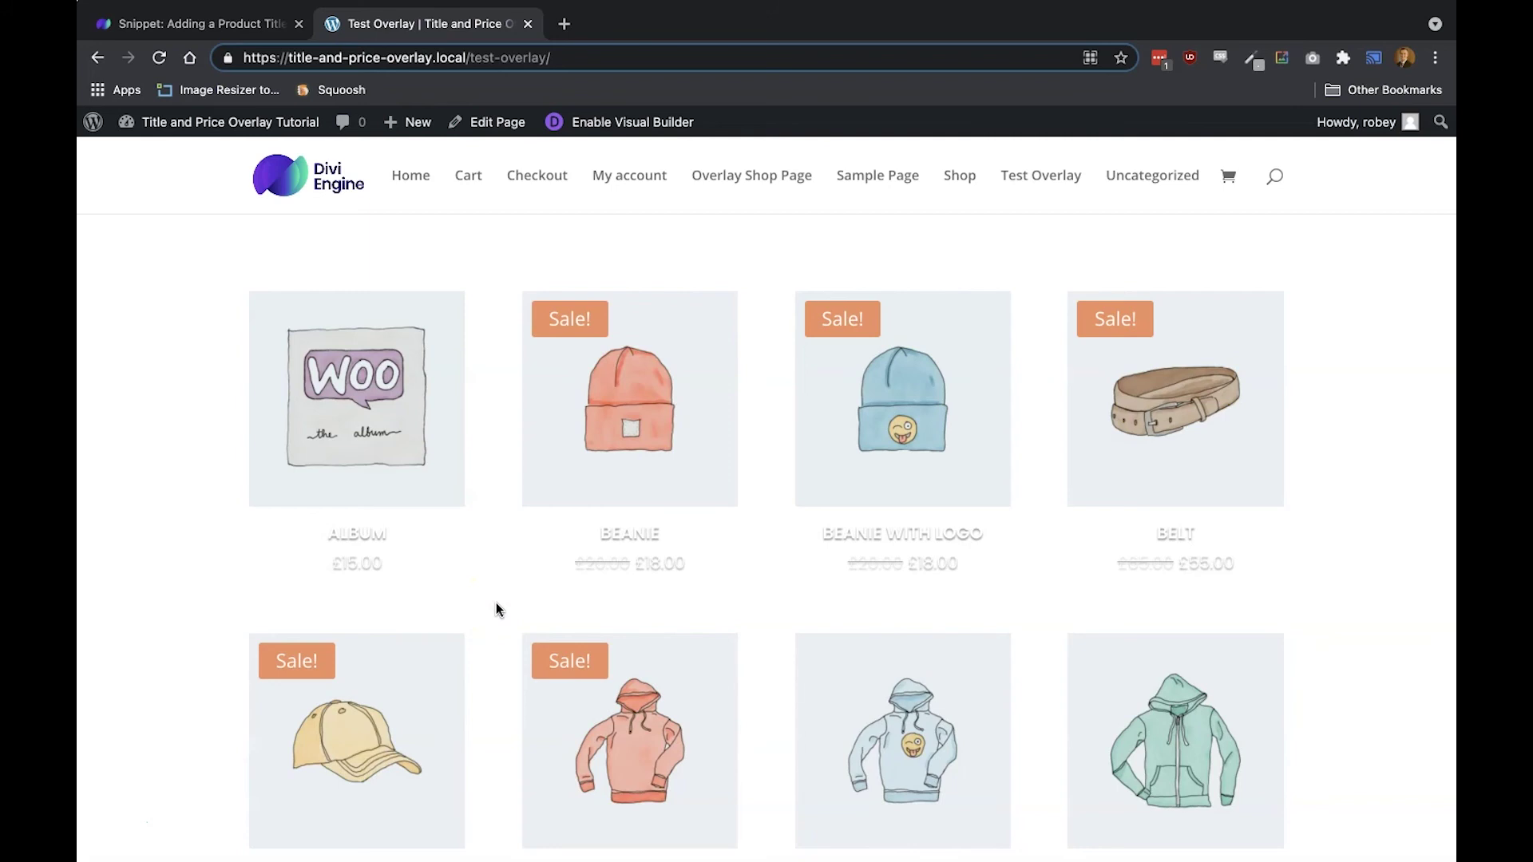
# Copy the Step 4 class name divi-engine-custom-overlay from the tutorial, then return to Test Overlay.
pyautogui.click(247, 32)
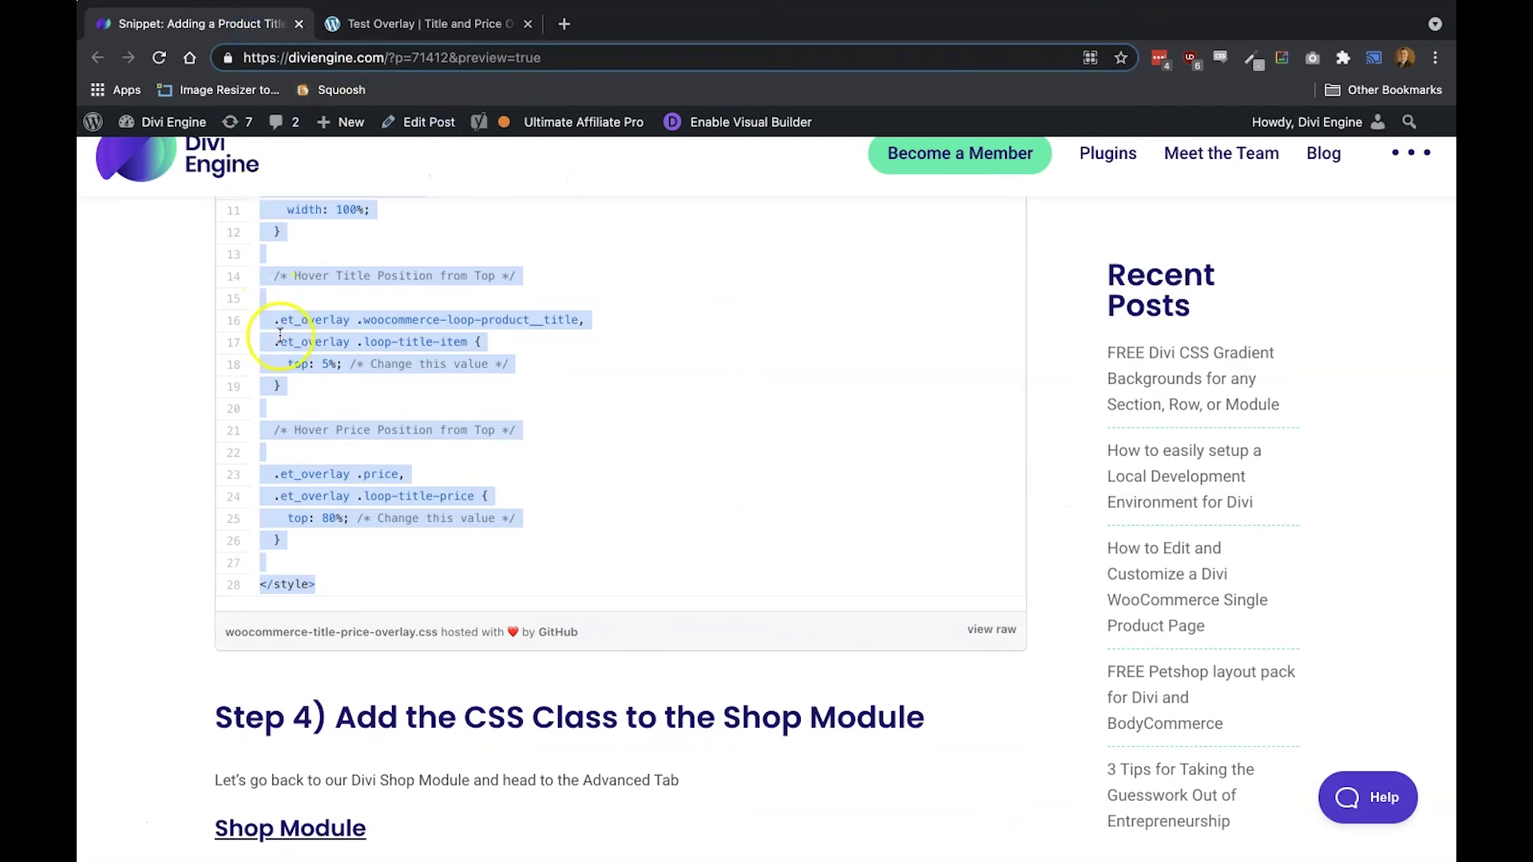
pyautogui.scroll(3, 279, 335)
pyautogui.scroll(-6, 279, 335)
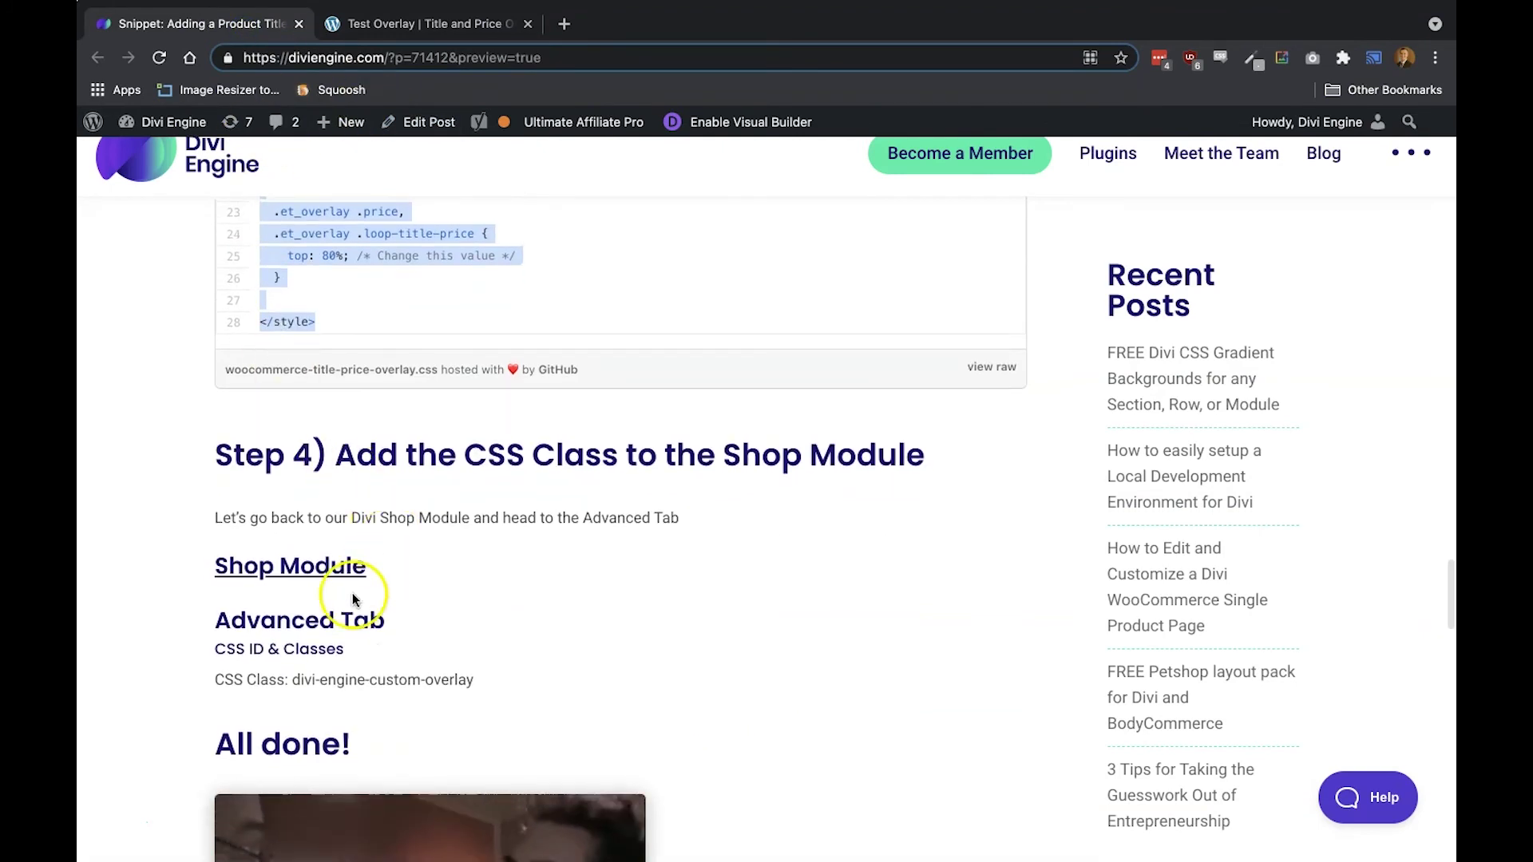
pyautogui.moveTo(294, 680); pyautogui.dragTo(476, 681)
pyautogui.press('super+c')
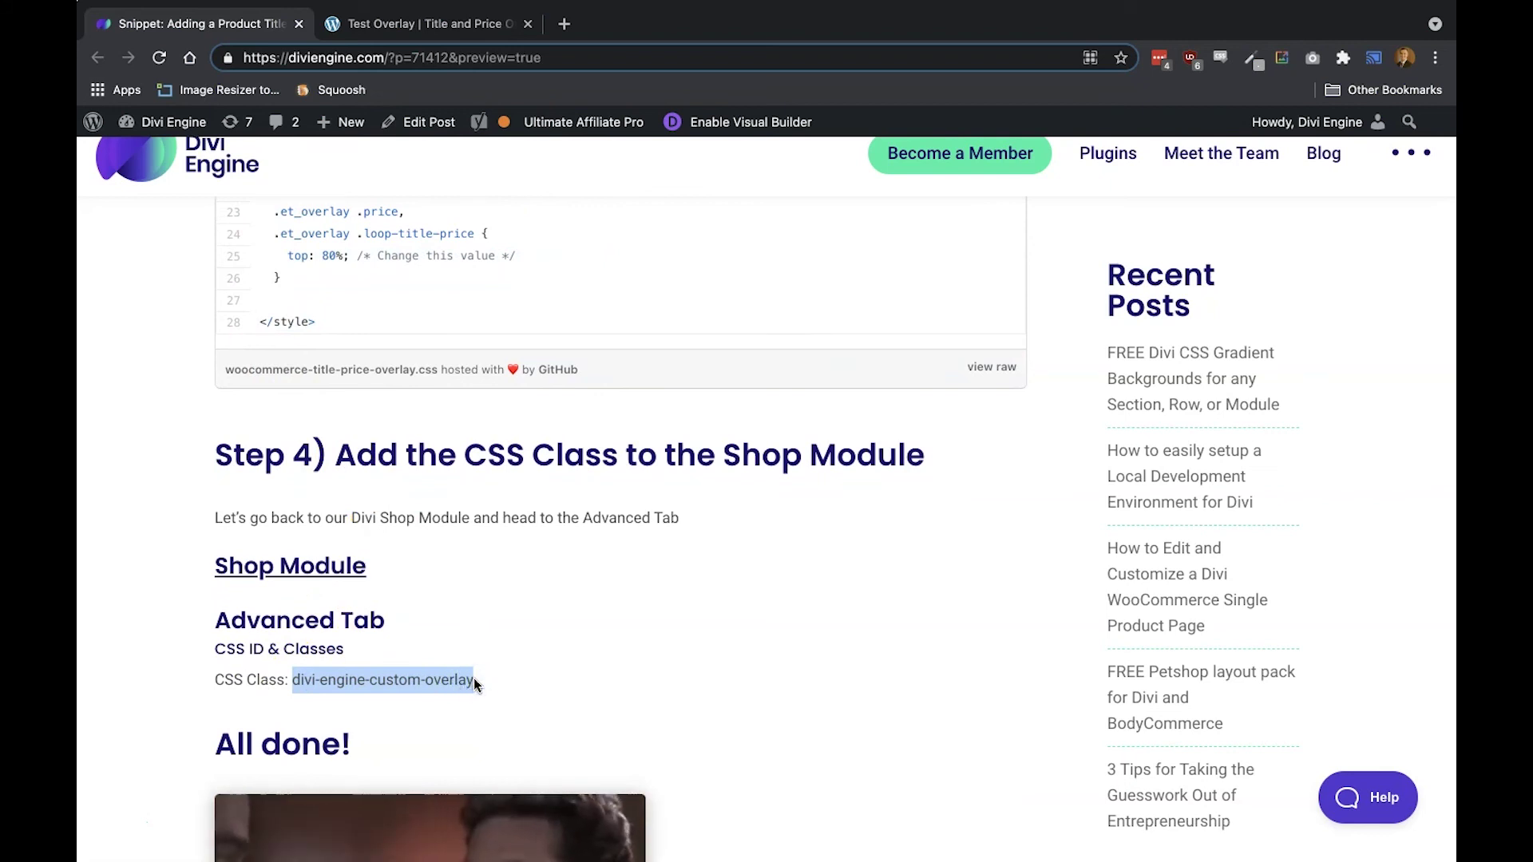
pyautogui.hotkey('ctrl', 'Tab')
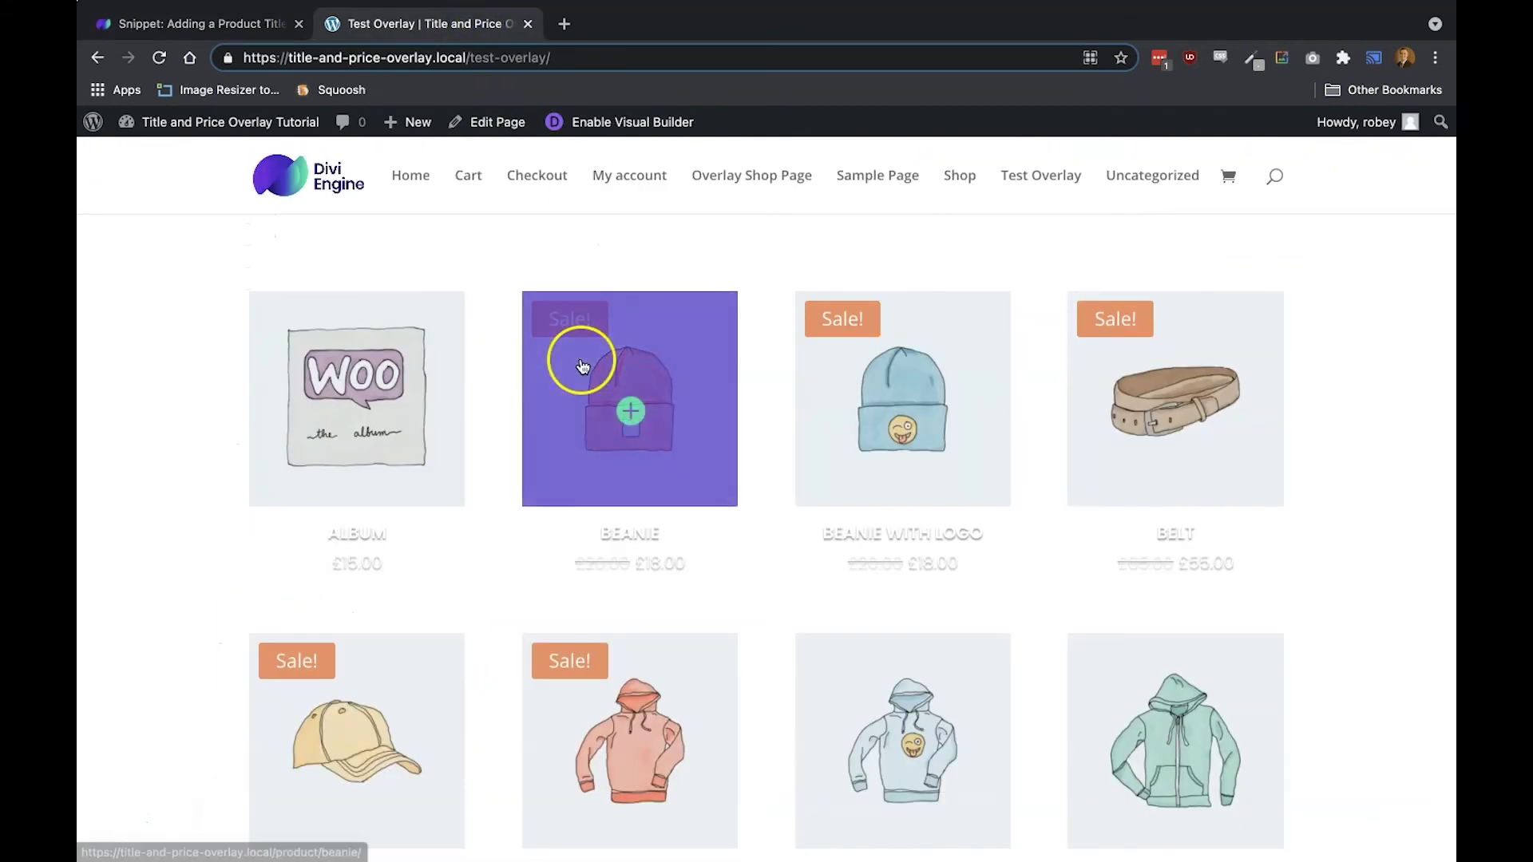
# Re-enter the Visual Builder and open the Shop module's settings.
pyautogui.click(601, 126)
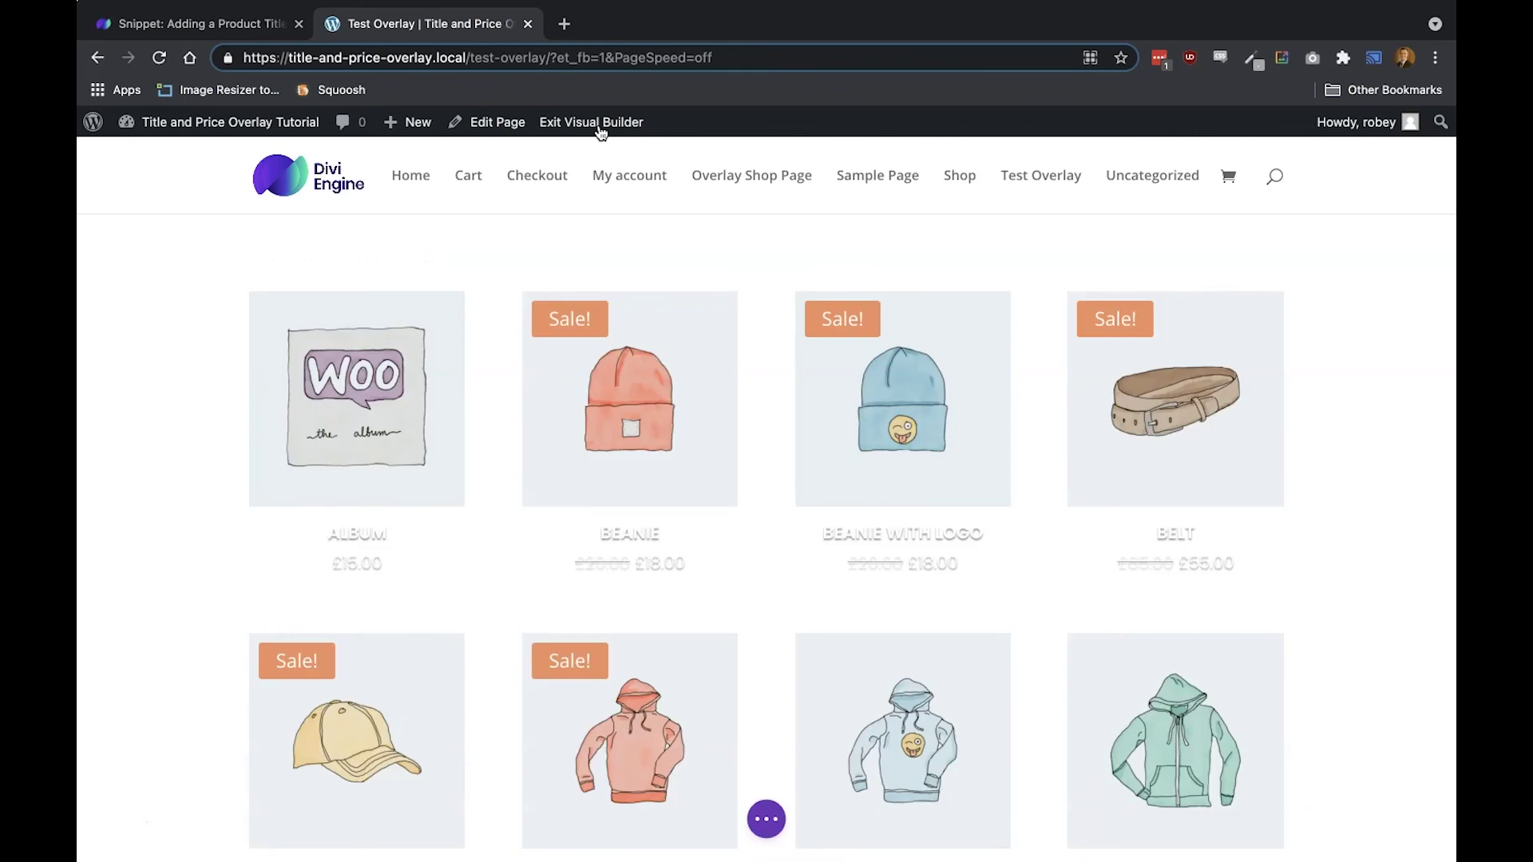
pyautogui.moveTo(571, 421)
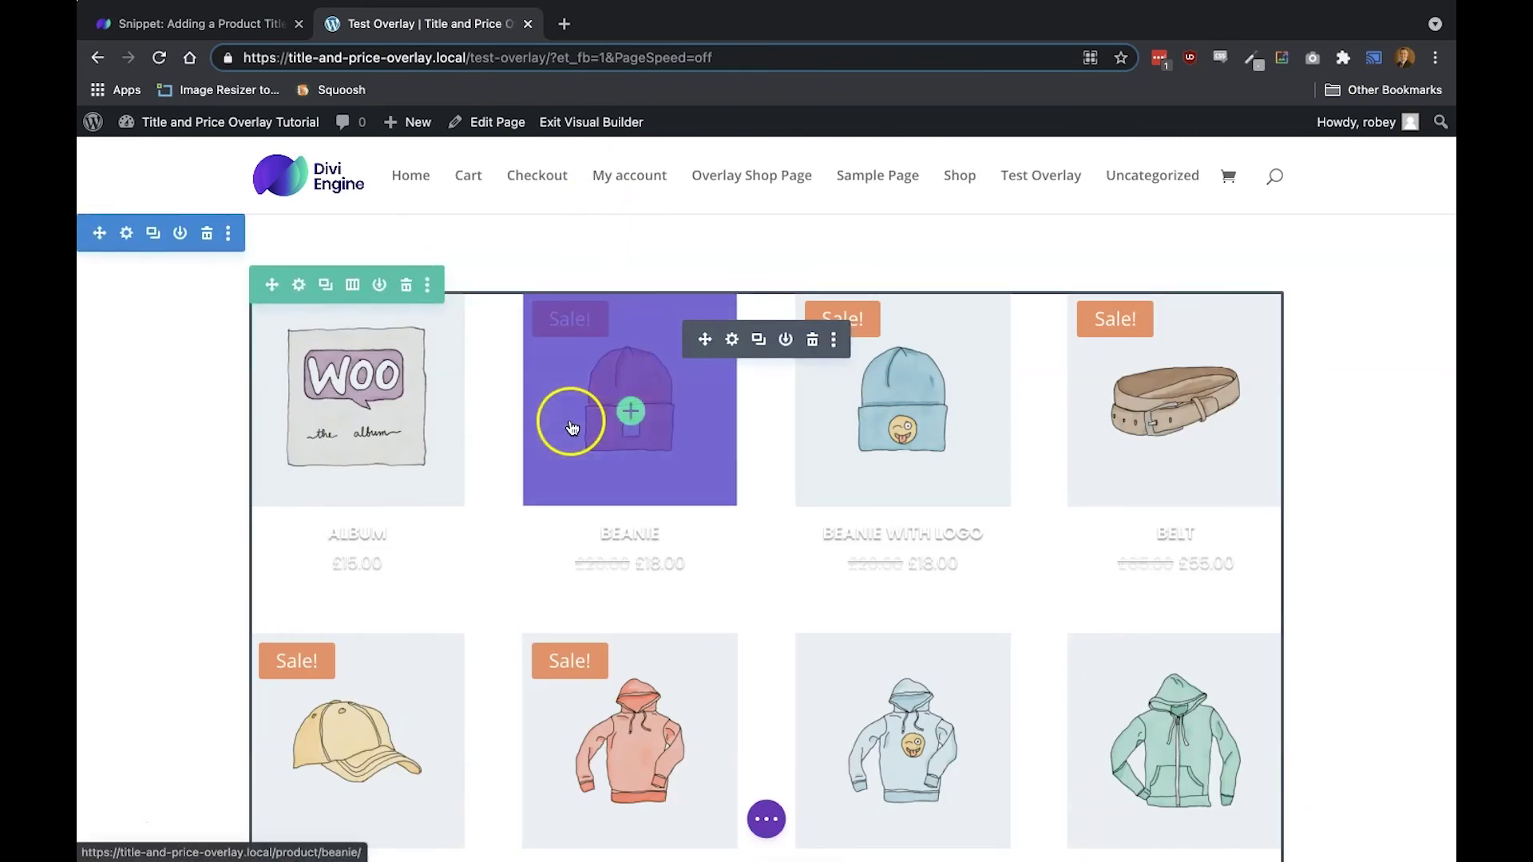
pyautogui.click(732, 340)
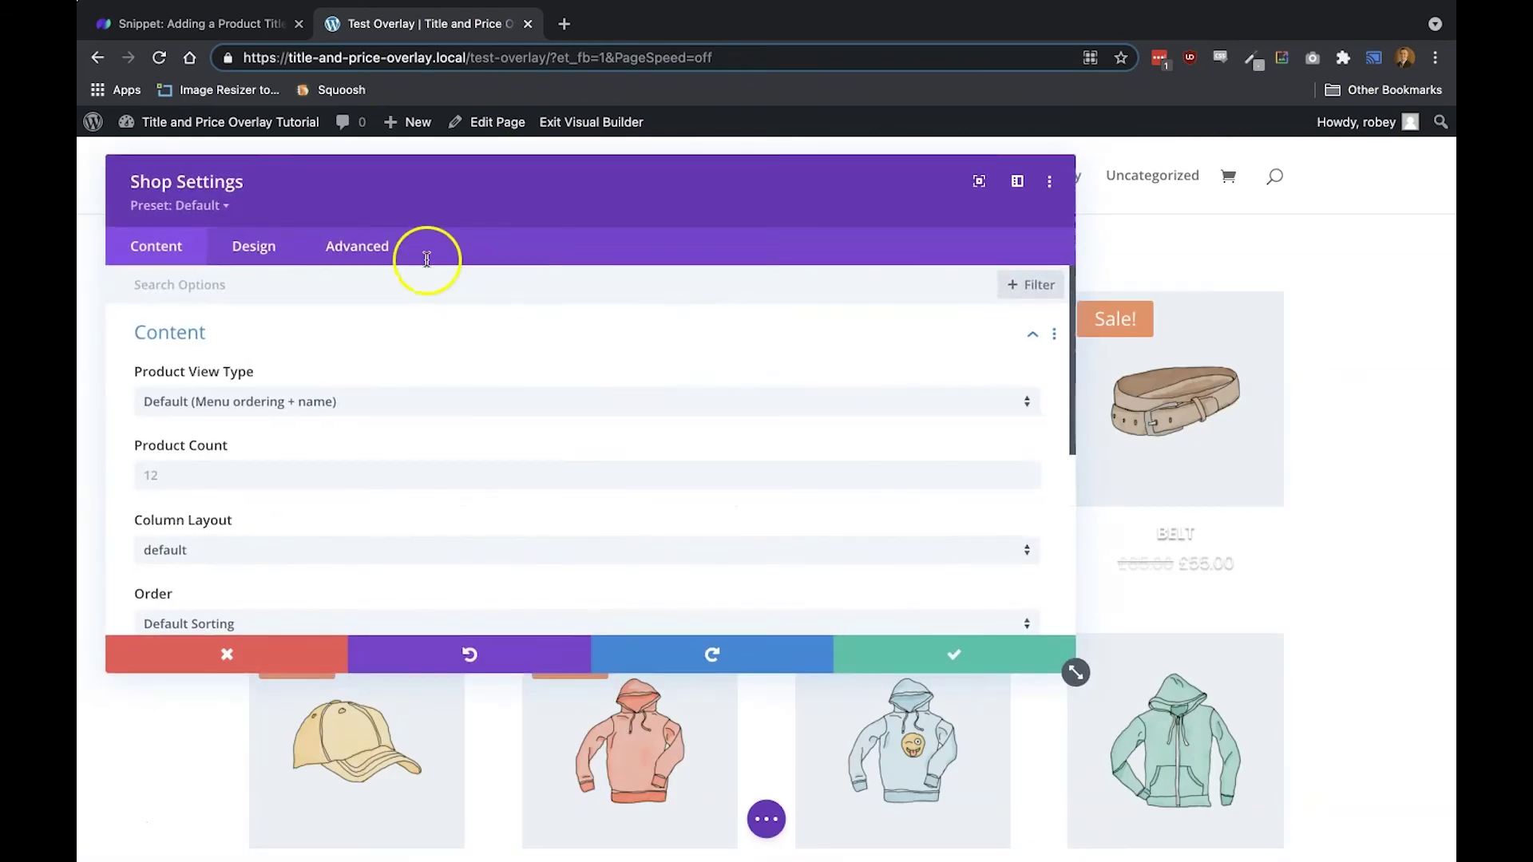
# Give the Shop module CSS class divi-engine-custom-overlay, then save the module and the page.
pyautogui.click(340, 246)
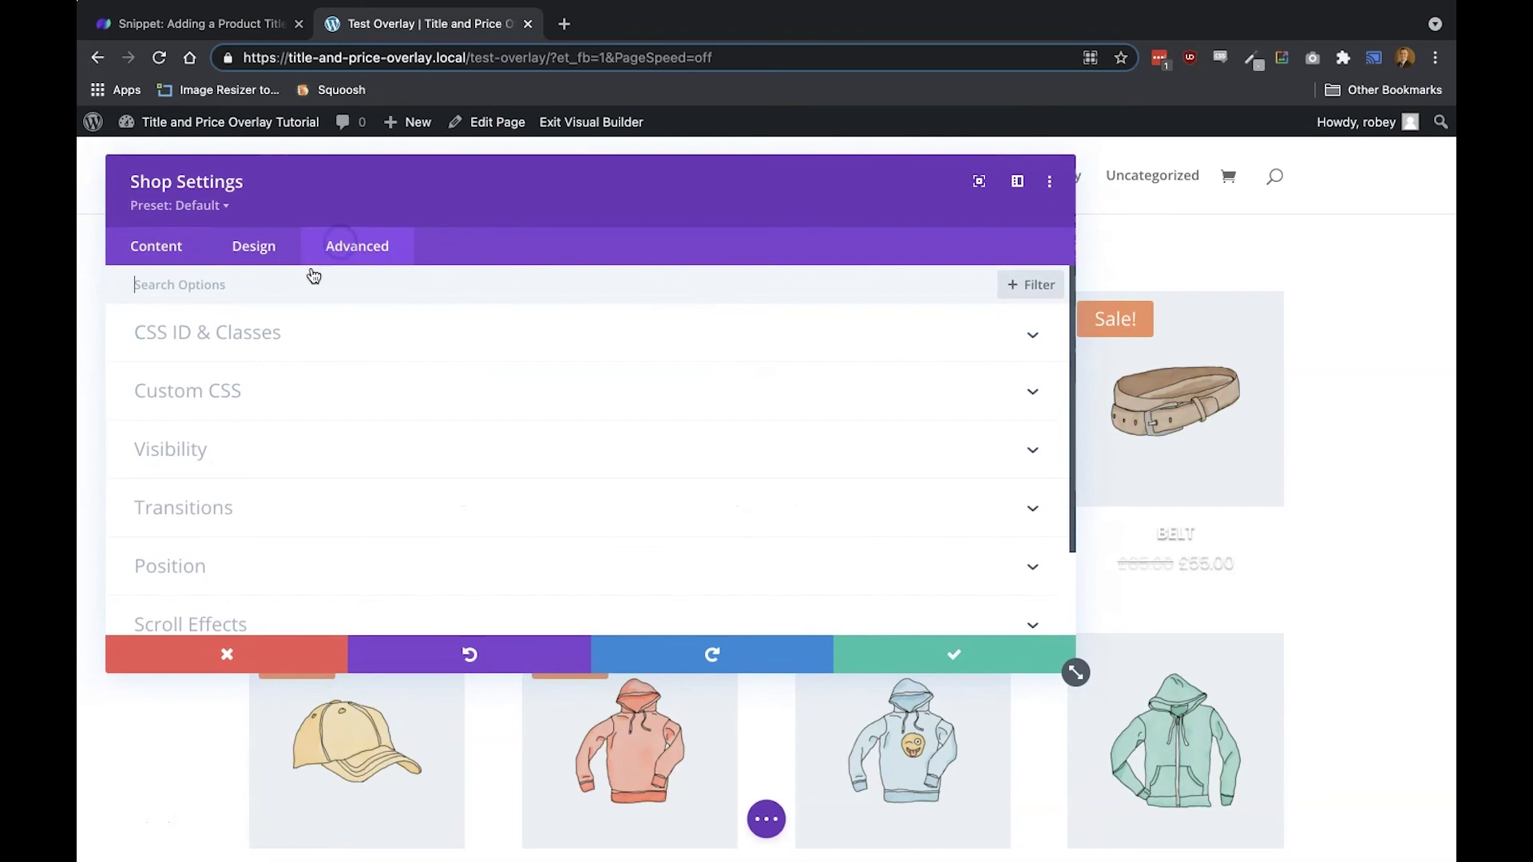
pyautogui.click(248, 336)
pyautogui.click(215, 487)
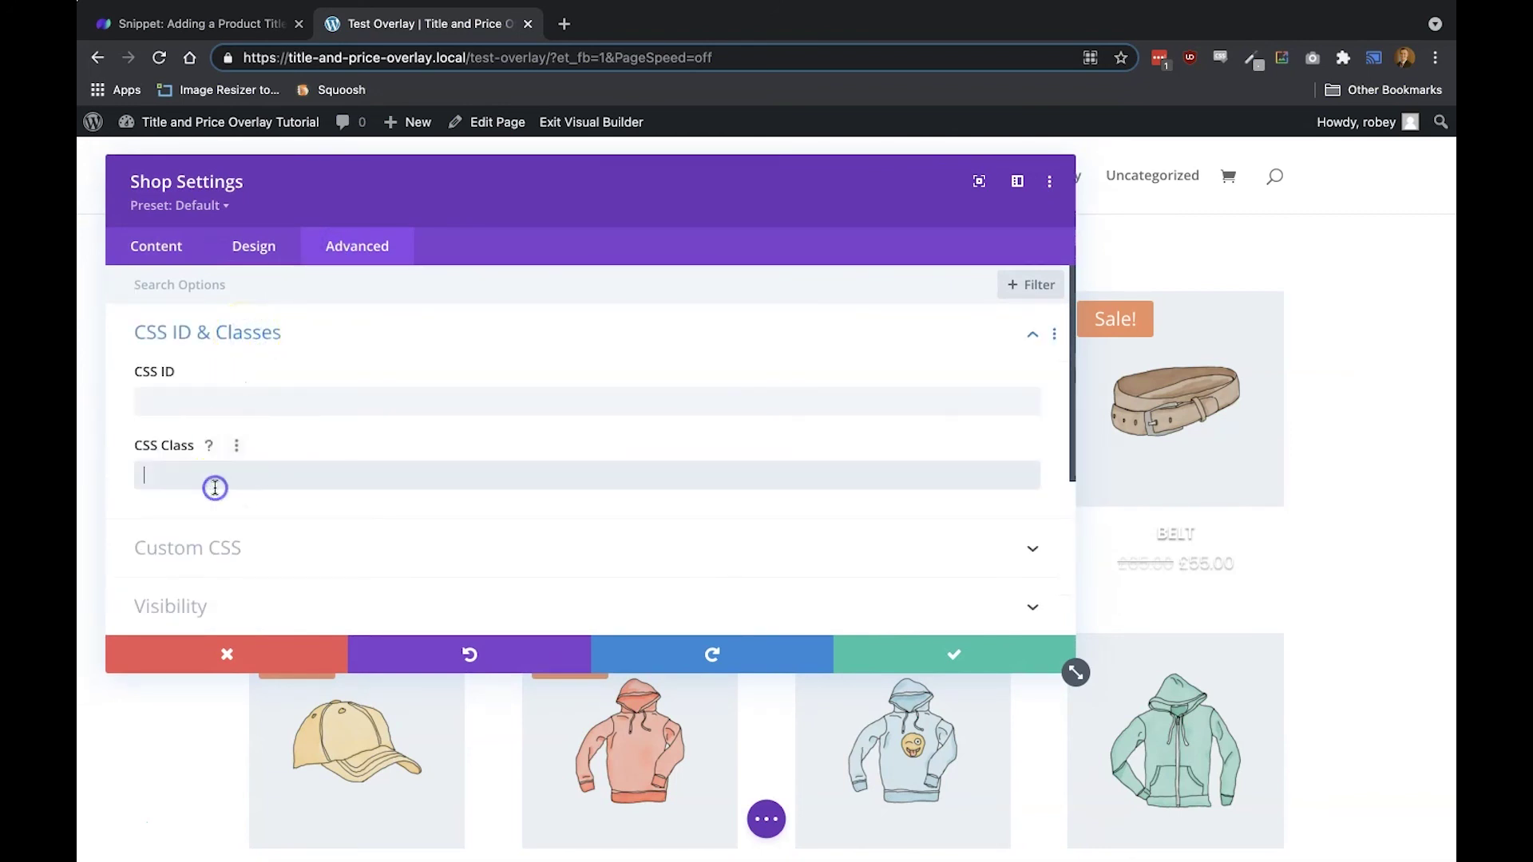
pyautogui.press('super+v')
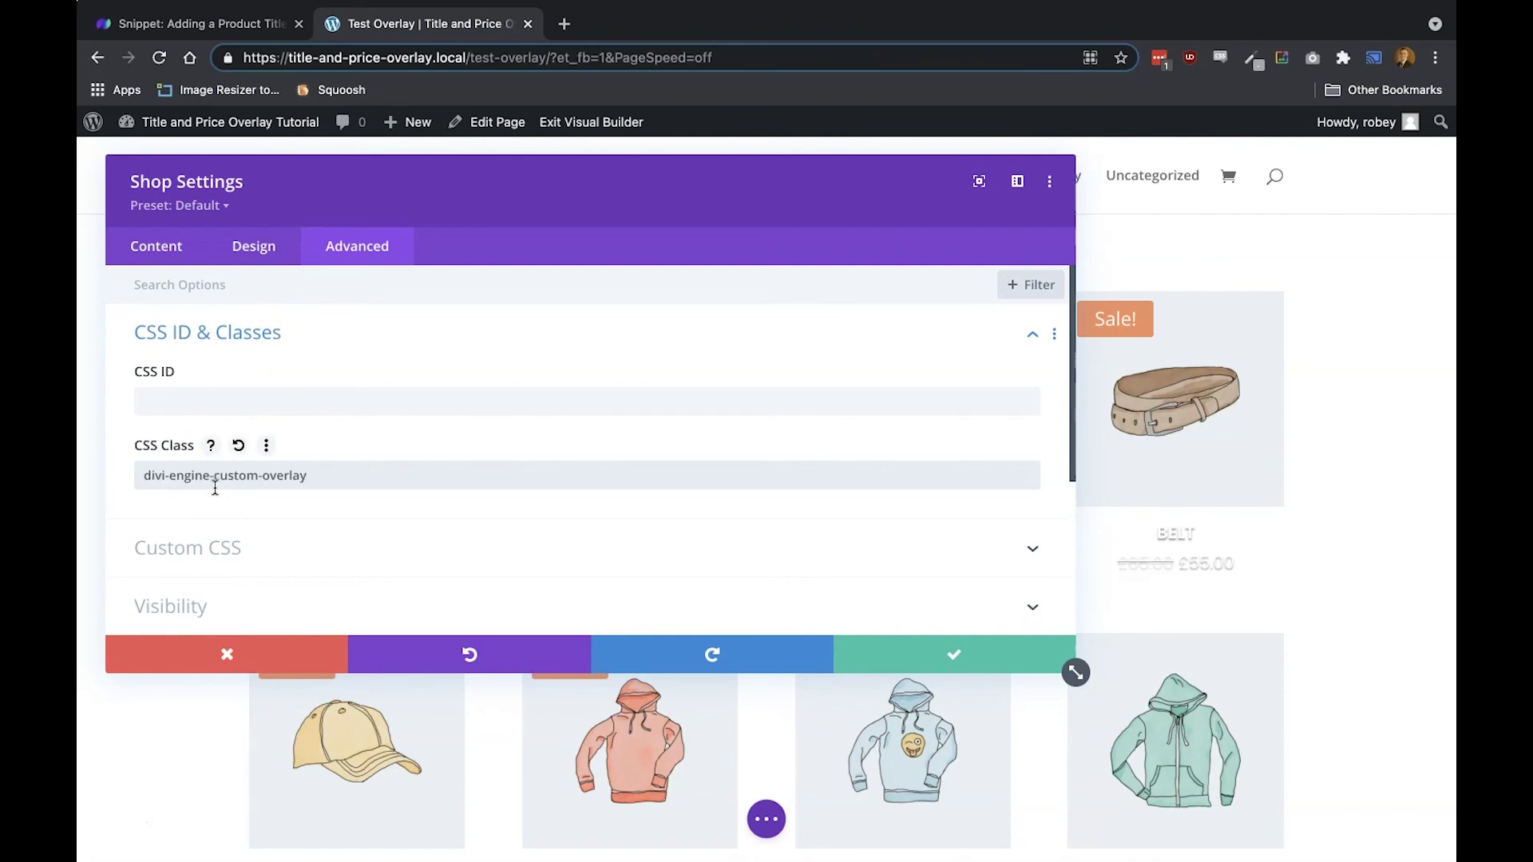
pyautogui.click(968, 662)
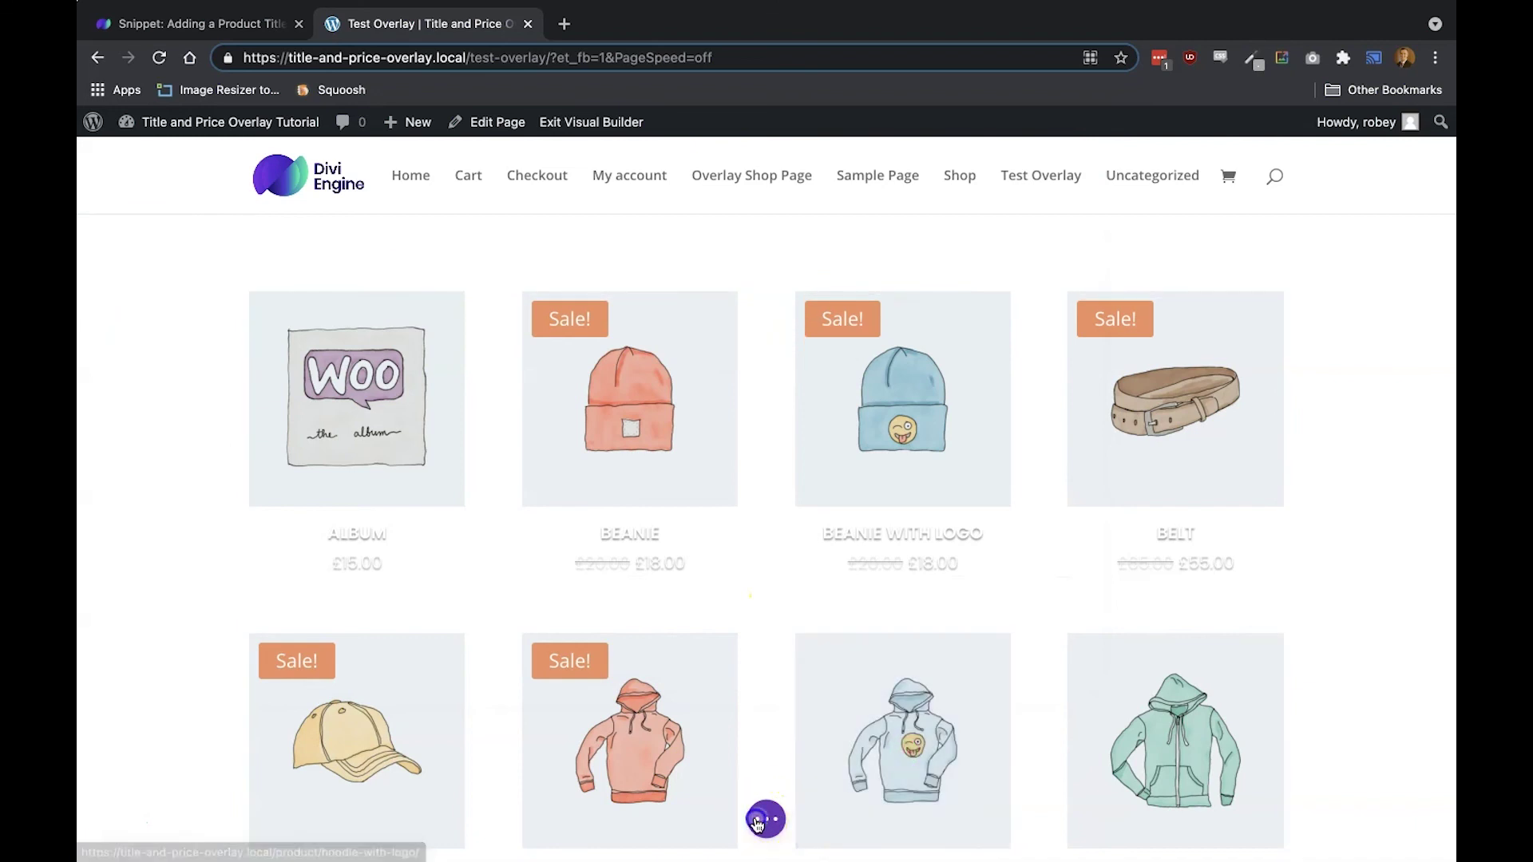
pyautogui.click(758, 823)
pyautogui.click(1389, 816)
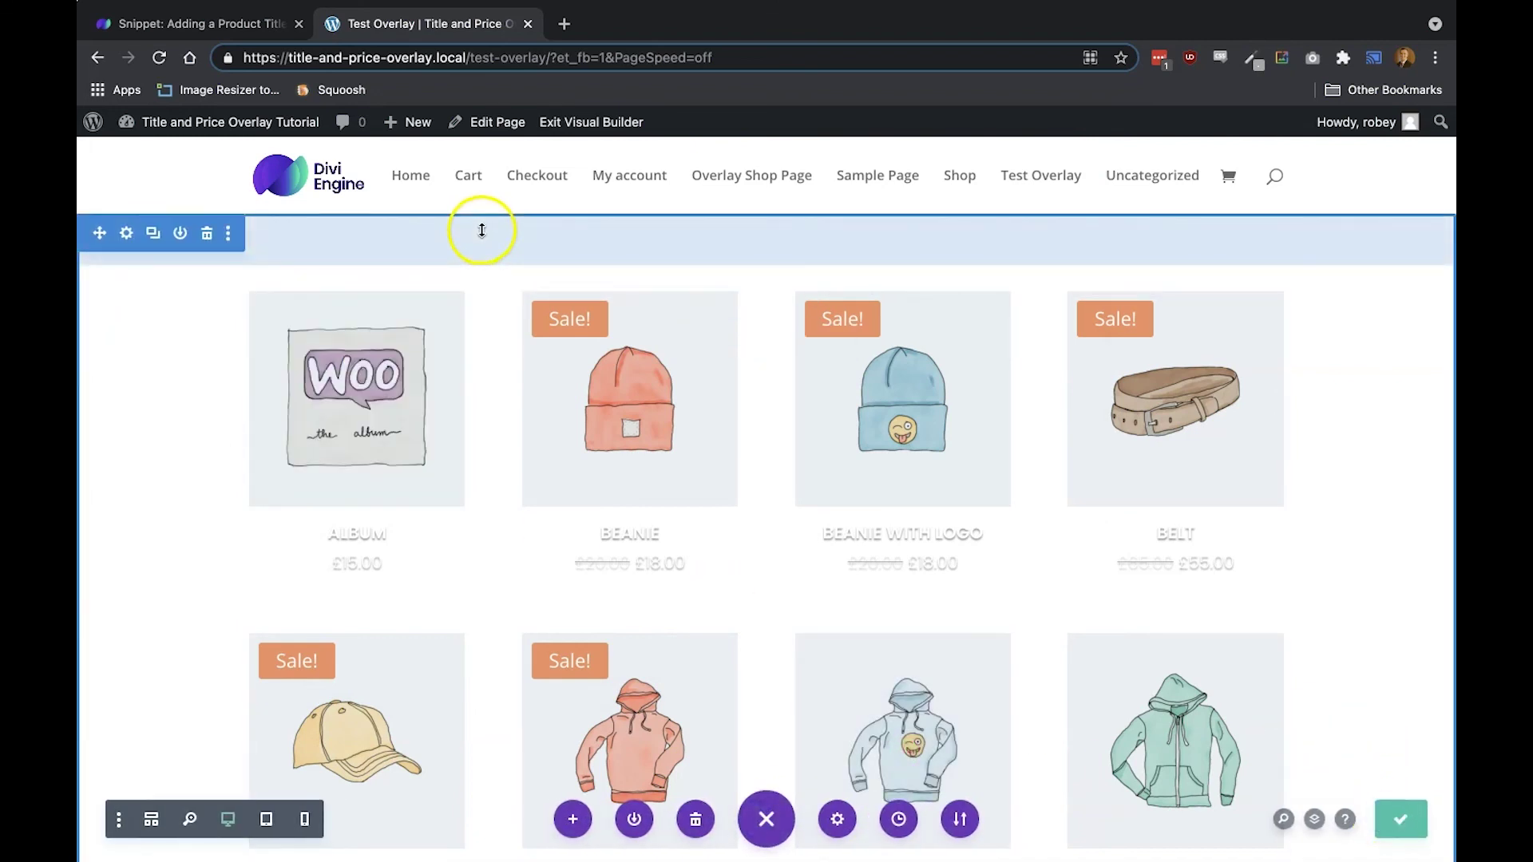
# Exit the builder and check that product cards show purple overlays with white title and price.
pyautogui.click(562, 119)
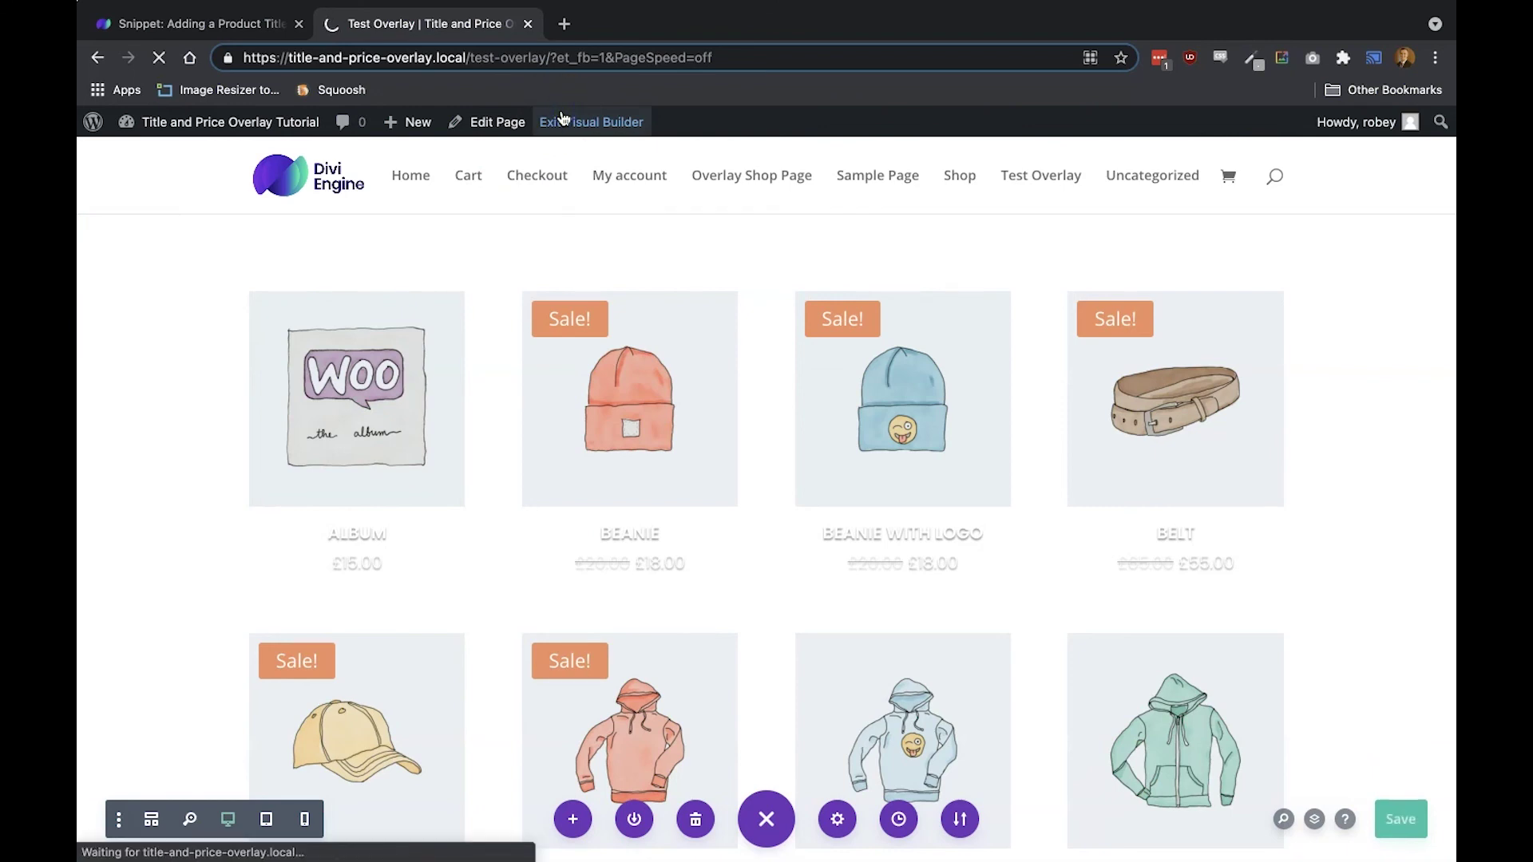
pyautogui.click(641, 407)
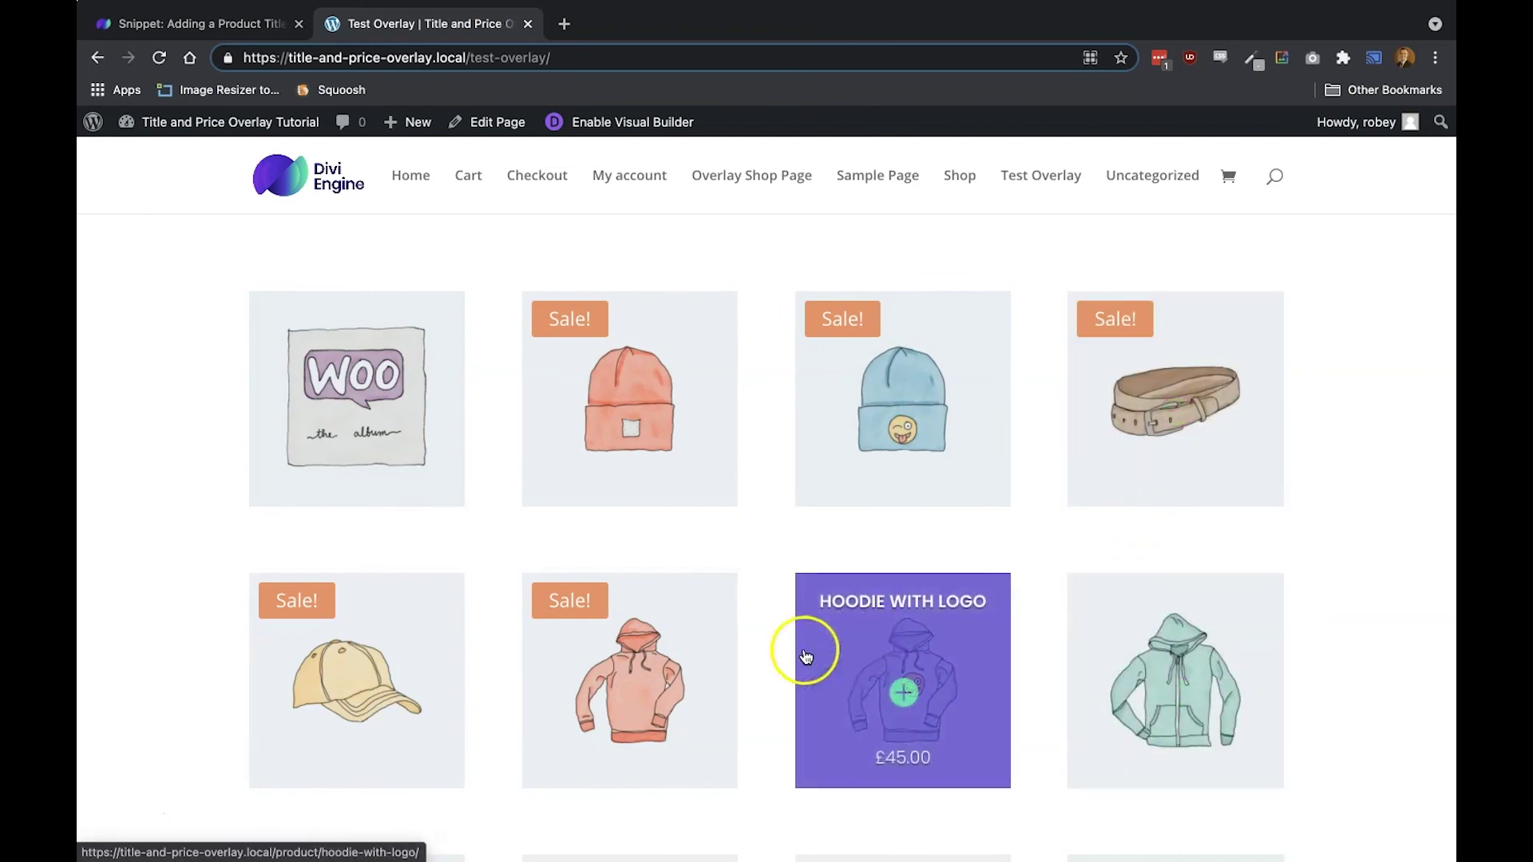
pyautogui.scroll(-3, 615, 671)
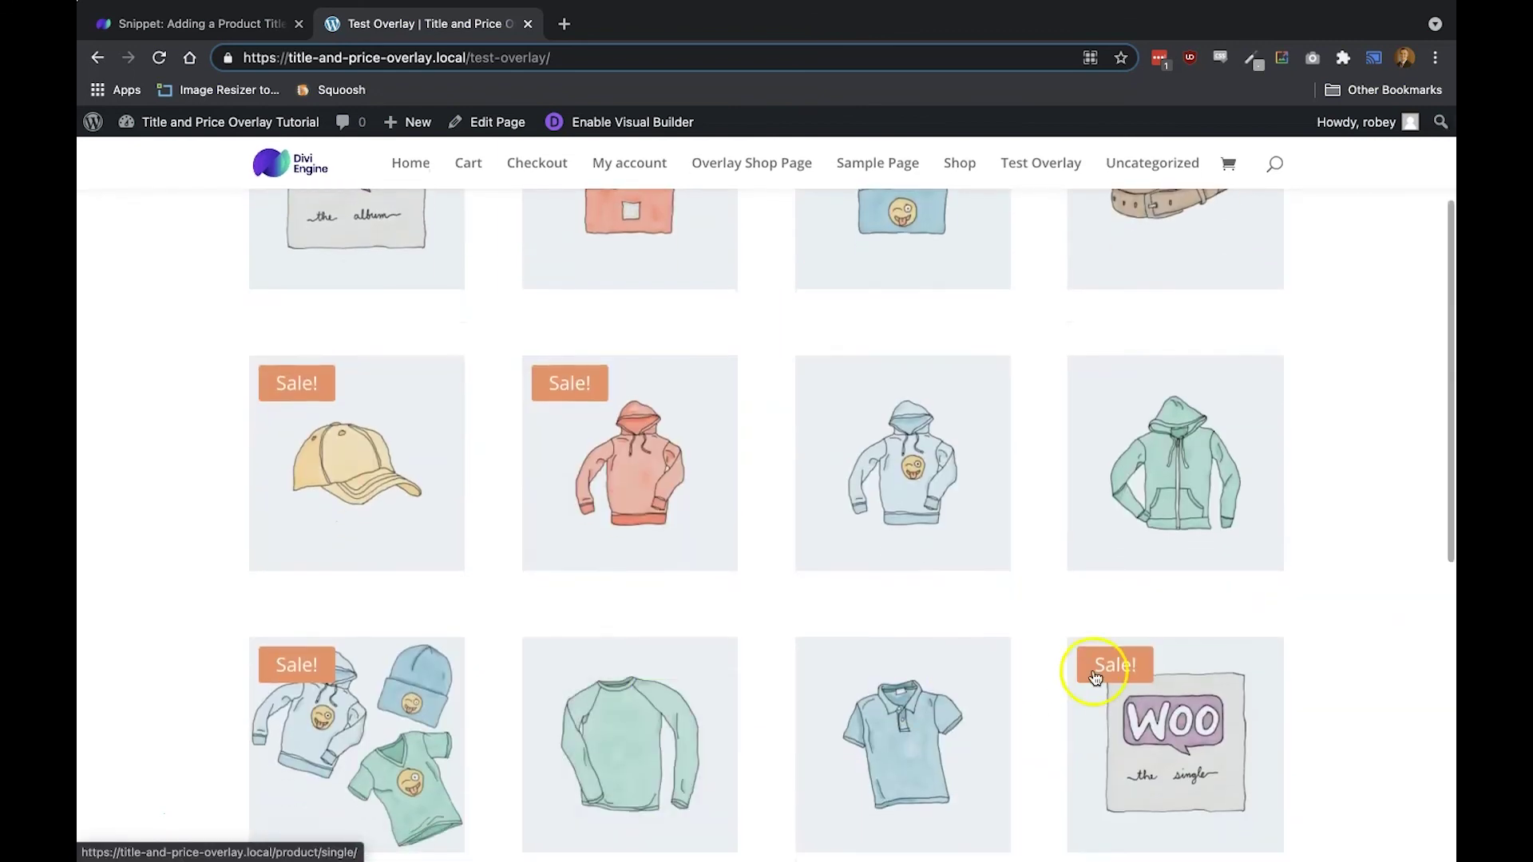
pyautogui.scroll(-2, 1088, 674)
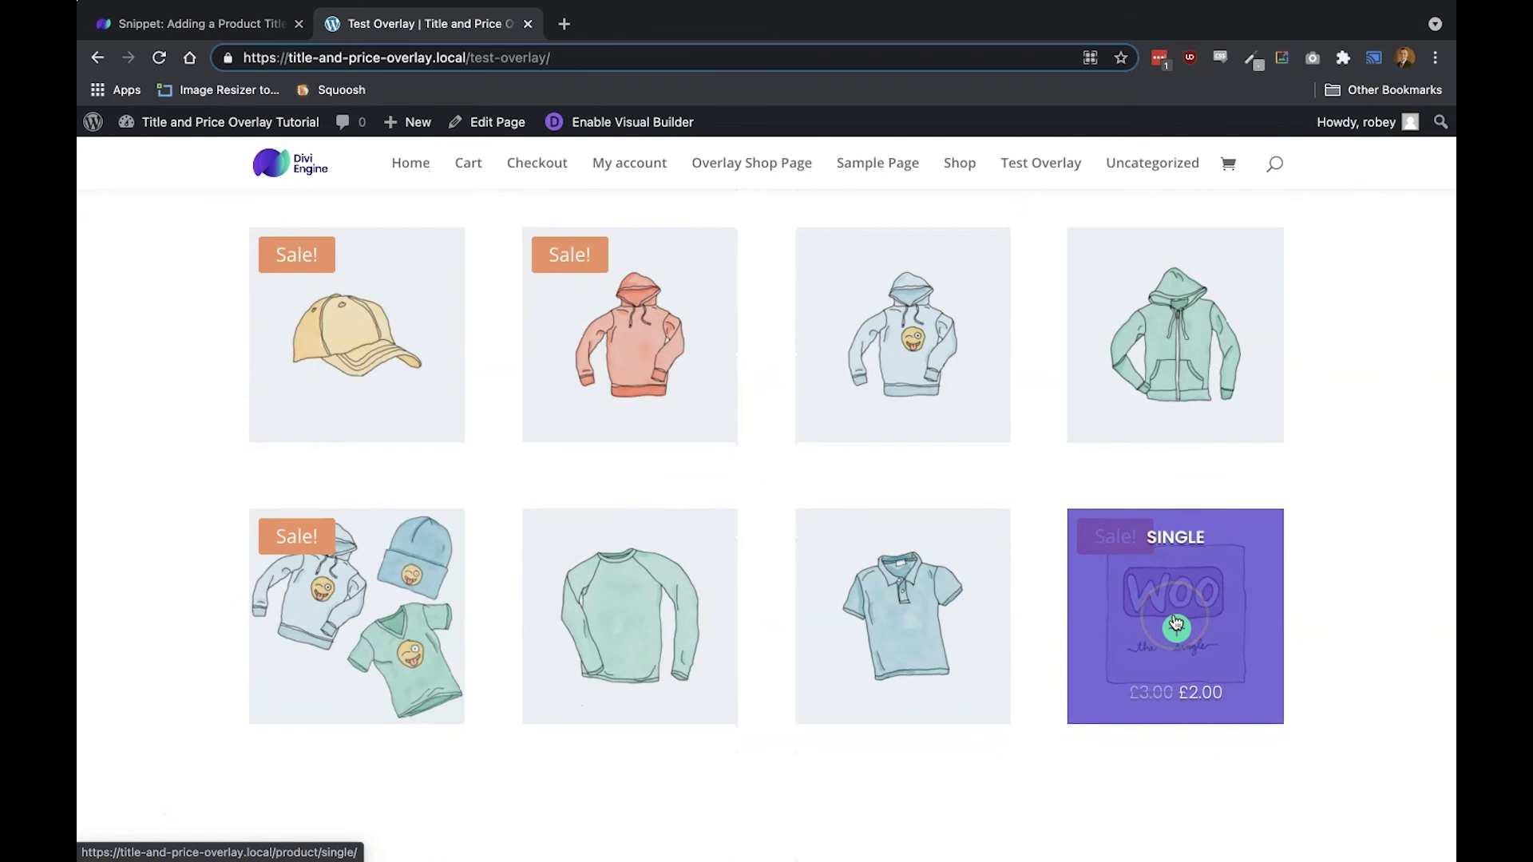